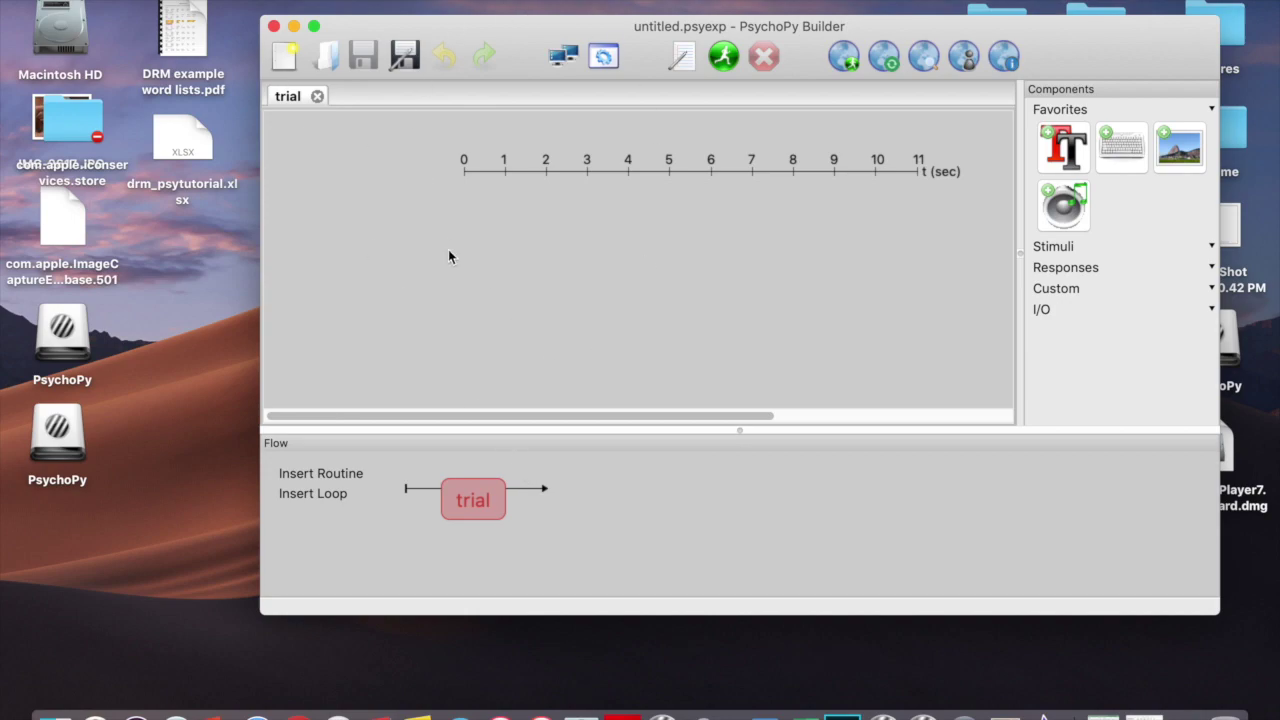
Step: Save the untitled experiment to the desktop as drmMemoryTest.psyexp
{"action": "left_click", "coordinate": [157, 1]}
{"action": "mouse_move", "coordinate": [198, 37]}
{"action": "left_click", "coordinate": [191, 71]}
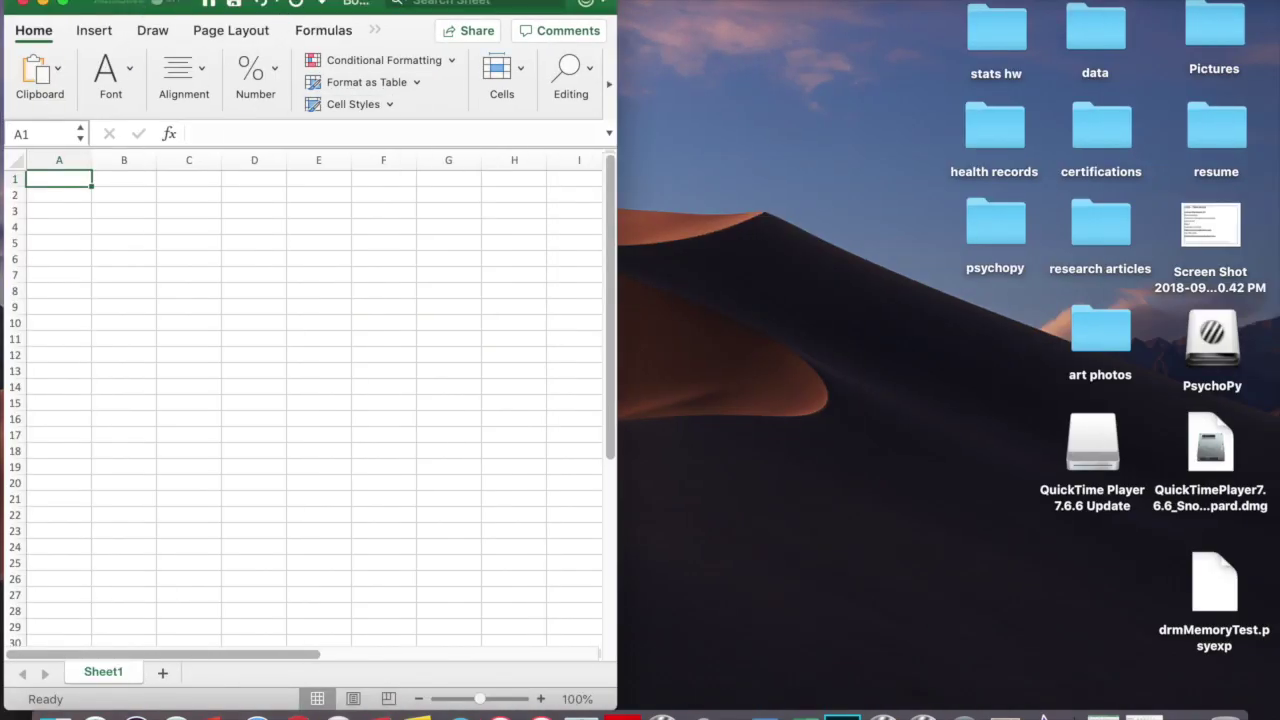
Step: In Excel, save the blank workbook to the desktop as DRMTest.xlsx
{"action": "left_click", "coordinate": [125, 1]}
{"action": "left_click", "coordinate": [155, 121]}
{"action": "key", "text": "BackSpace"}
{"action": "type", "text": "DRMTest"}
{"action": "key", "text": "Return"}
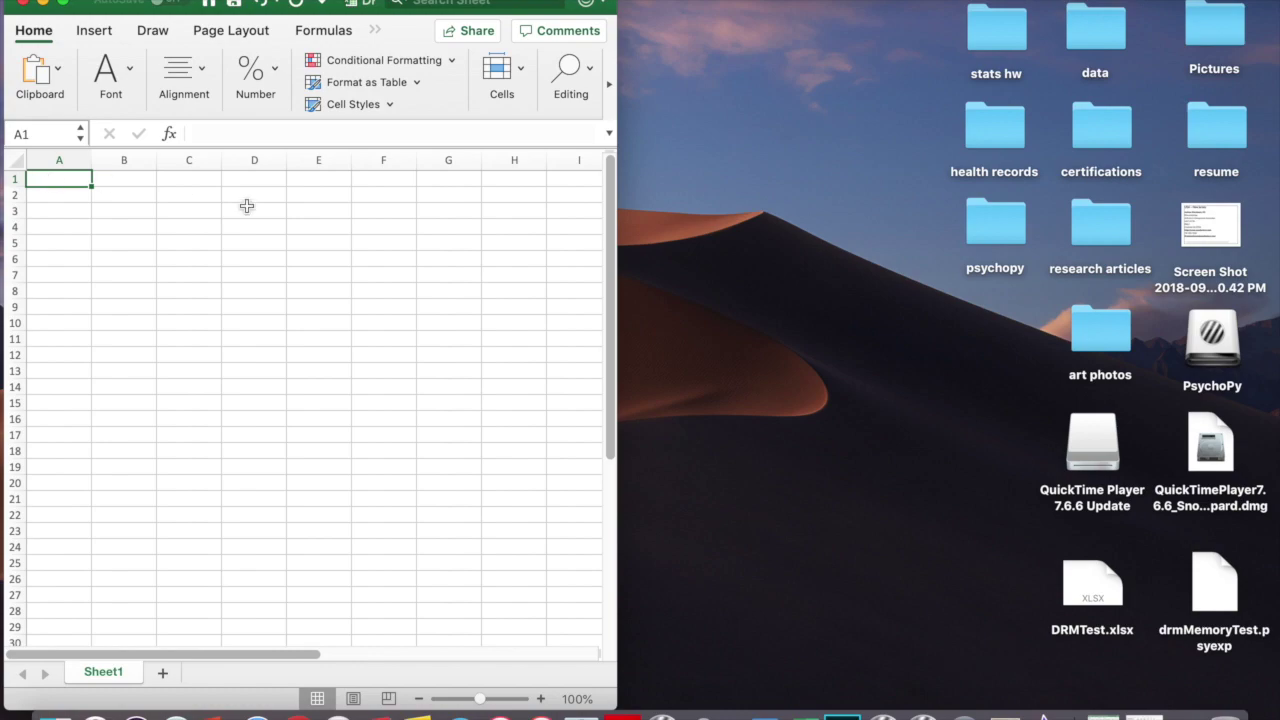
Step: Bring up the DRM example word lists PDF in Preview and examine the highlighted word lists and their critical words
{"action": "left_click", "coordinate": [1144, 716]}
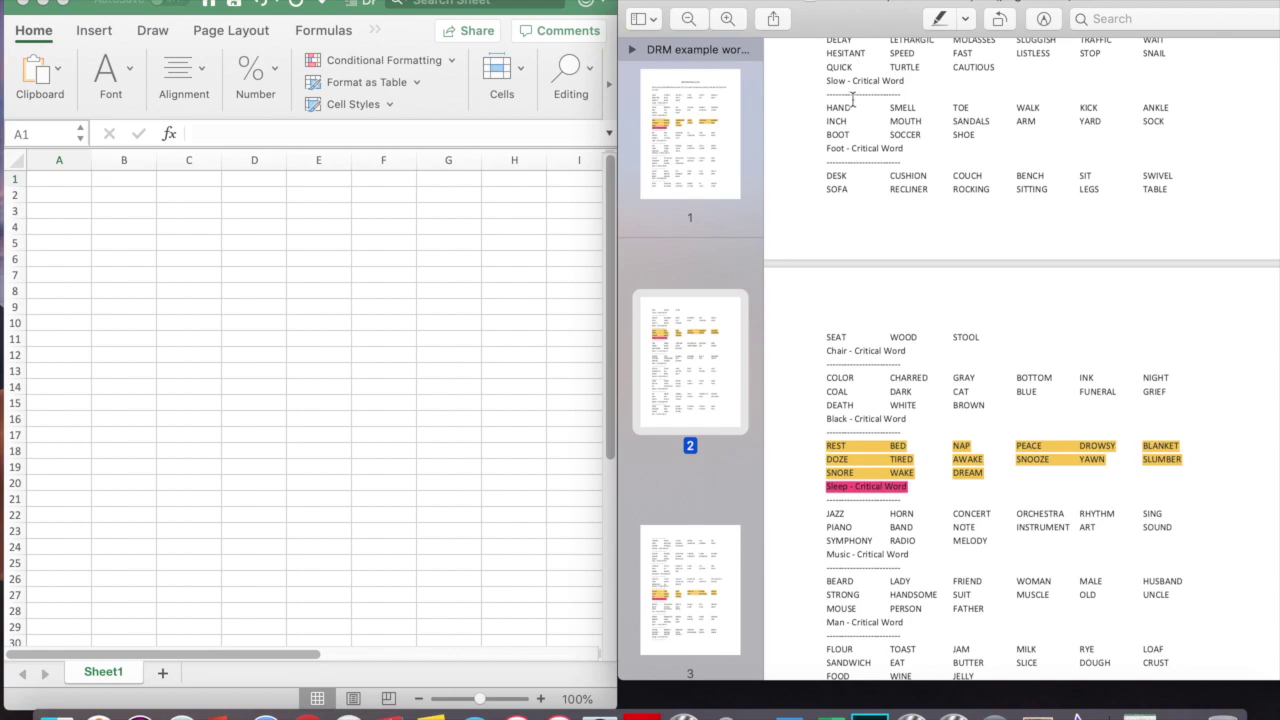
{"action": "scroll", "coordinate": [960, 370], "scroll_direction": "up", "scroll_amount": 10}
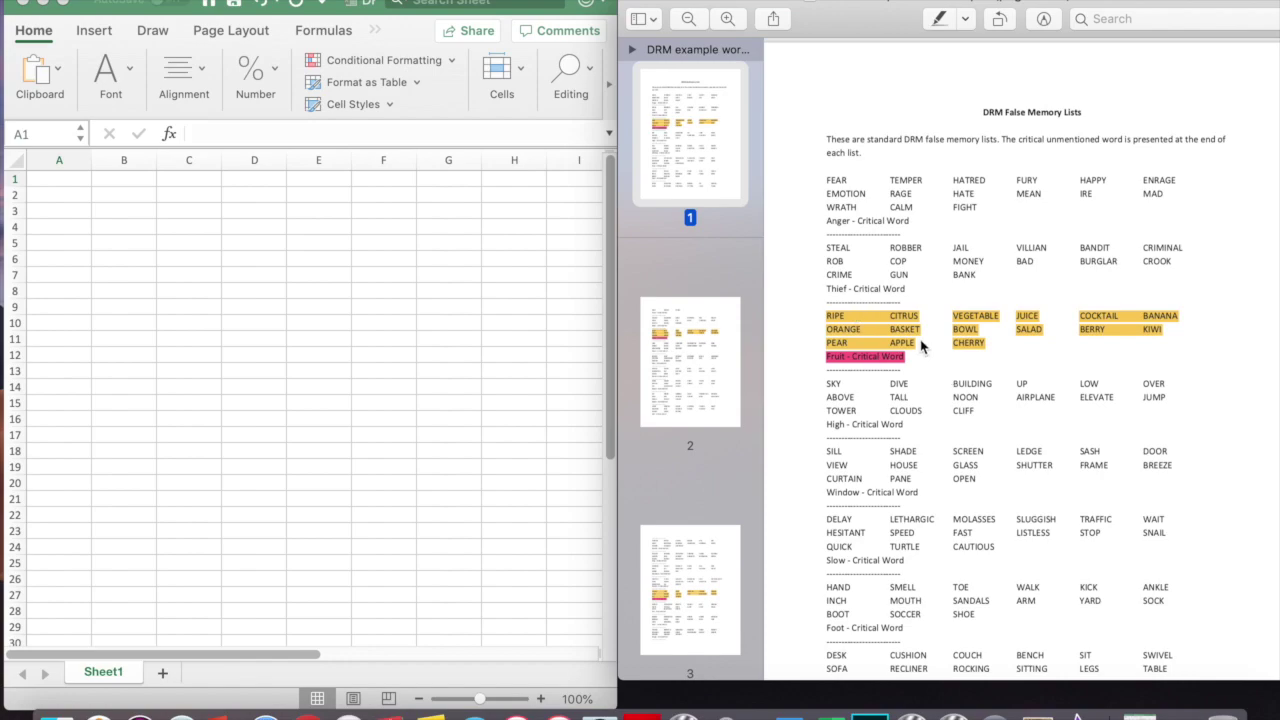
{"action": "scroll", "coordinate": [920, 340], "scroll_direction": "down", "scroll_amount": 2}
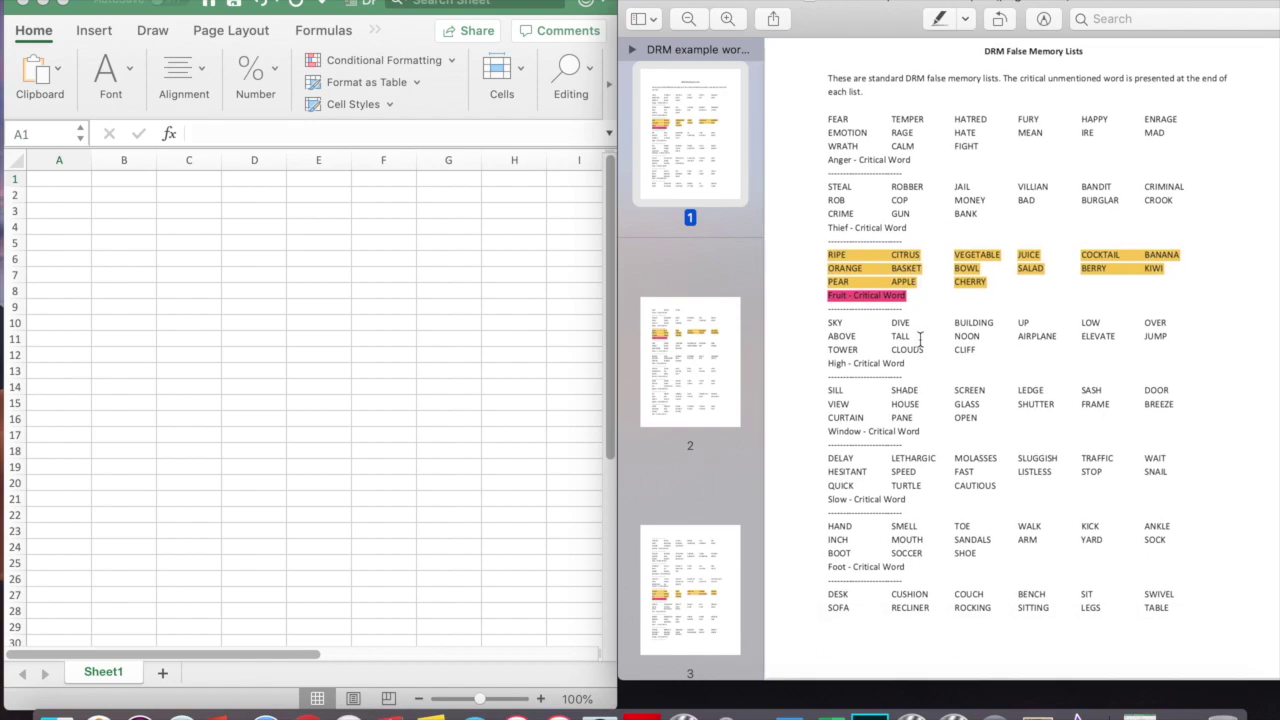
{"action": "scroll", "coordinate": [920, 340], "scroll_direction": "down", "scroll_amount": 15}
{"action": "scroll", "coordinate": [920, 340], "scroll_direction": "up", "scroll_amount": 15}
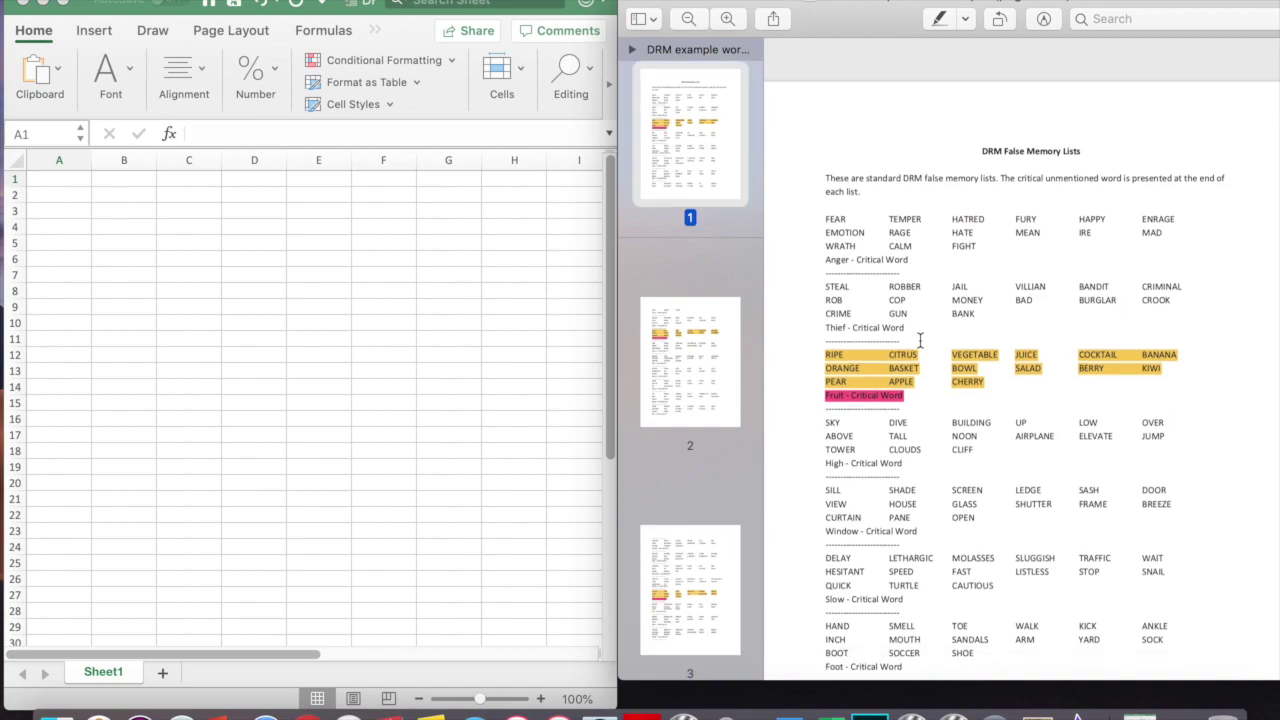
Step: Back in Excel, enter the headers lureFruit, lureSleep and lureCold in A1:C1, and start the fruit list with ripe in A2
{"action": "left_click", "coordinate": [108, 4]}
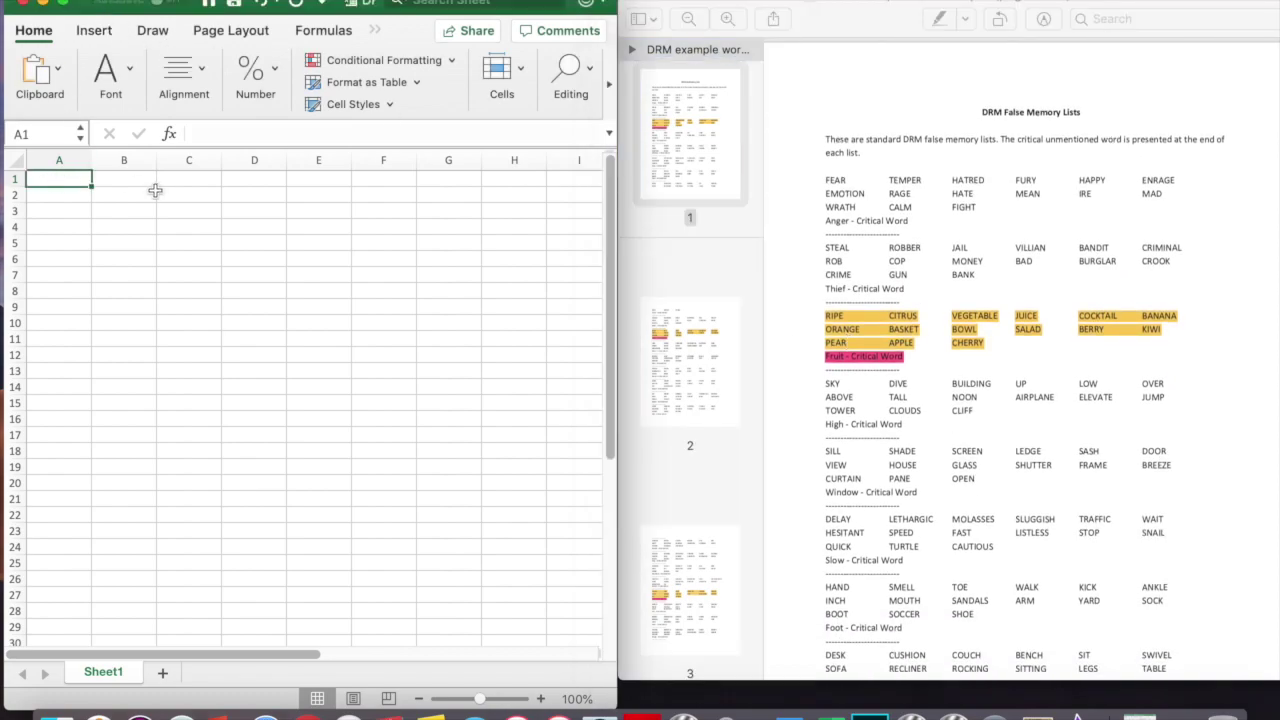
{"action": "scroll", "coordinate": [875, 365], "scroll_direction": "down", "scroll_amount": 1}
{"action": "scroll", "coordinate": [875, 365], "scroll_direction": "up", "scroll_amount": 1}
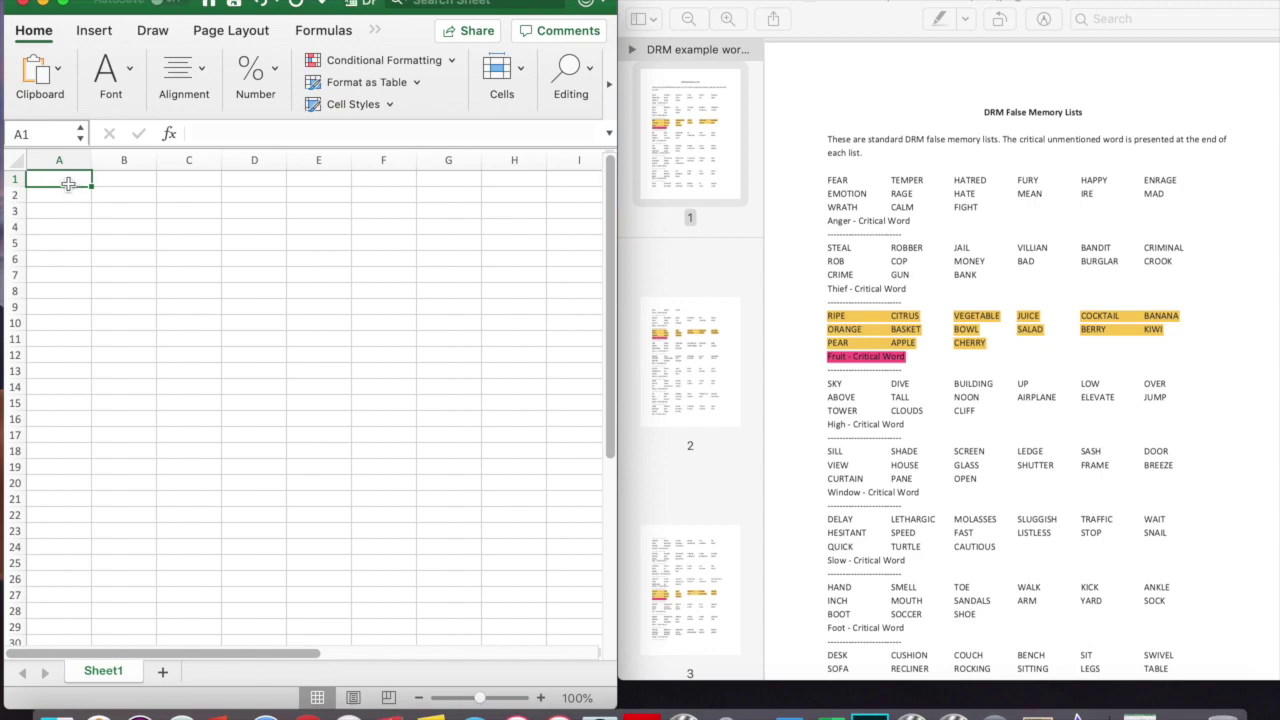
{"action": "type", "text": "lureFruit"}
{"action": "key", "text": "Tab"}
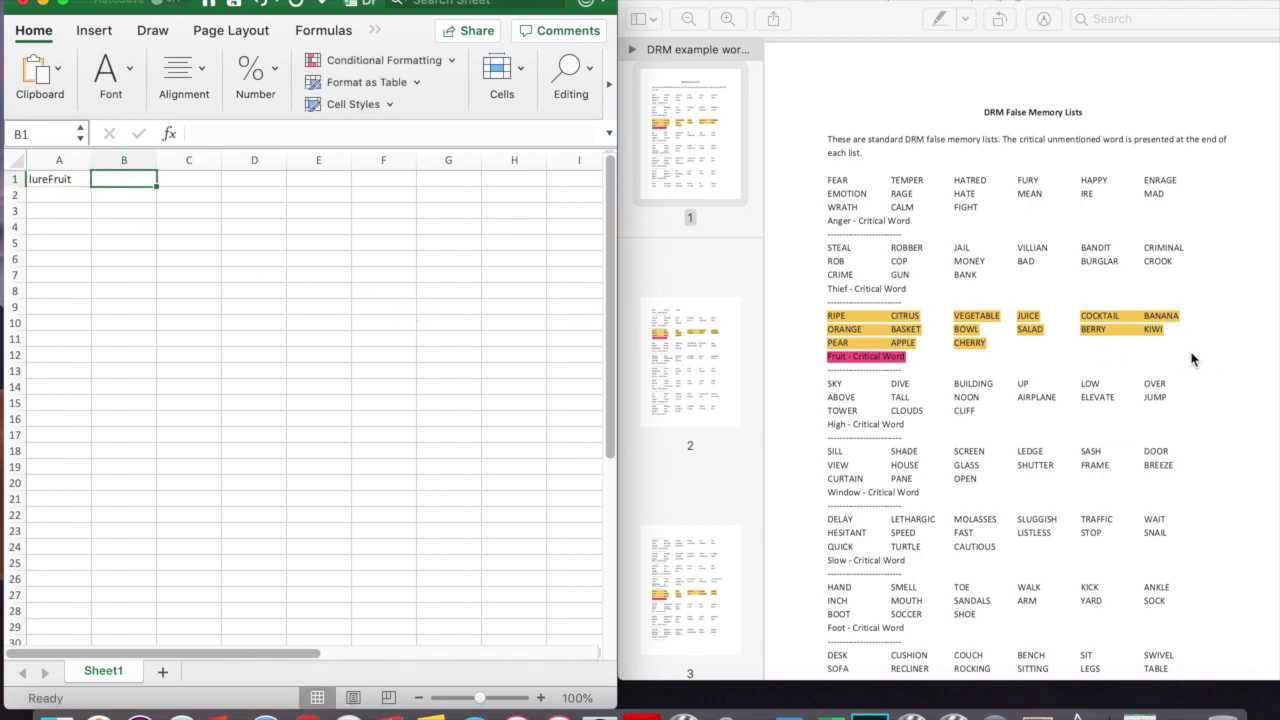
{"action": "scroll", "coordinate": [1185, 360], "scroll_direction": "down", "scroll_amount": 10}
{"action": "type", "text": "lureSleep"}
{"action": "key", "text": "Tab"}
{"action": "scroll", "coordinate": [1000, 330], "scroll_direction": "down", "scroll_amount": 10}
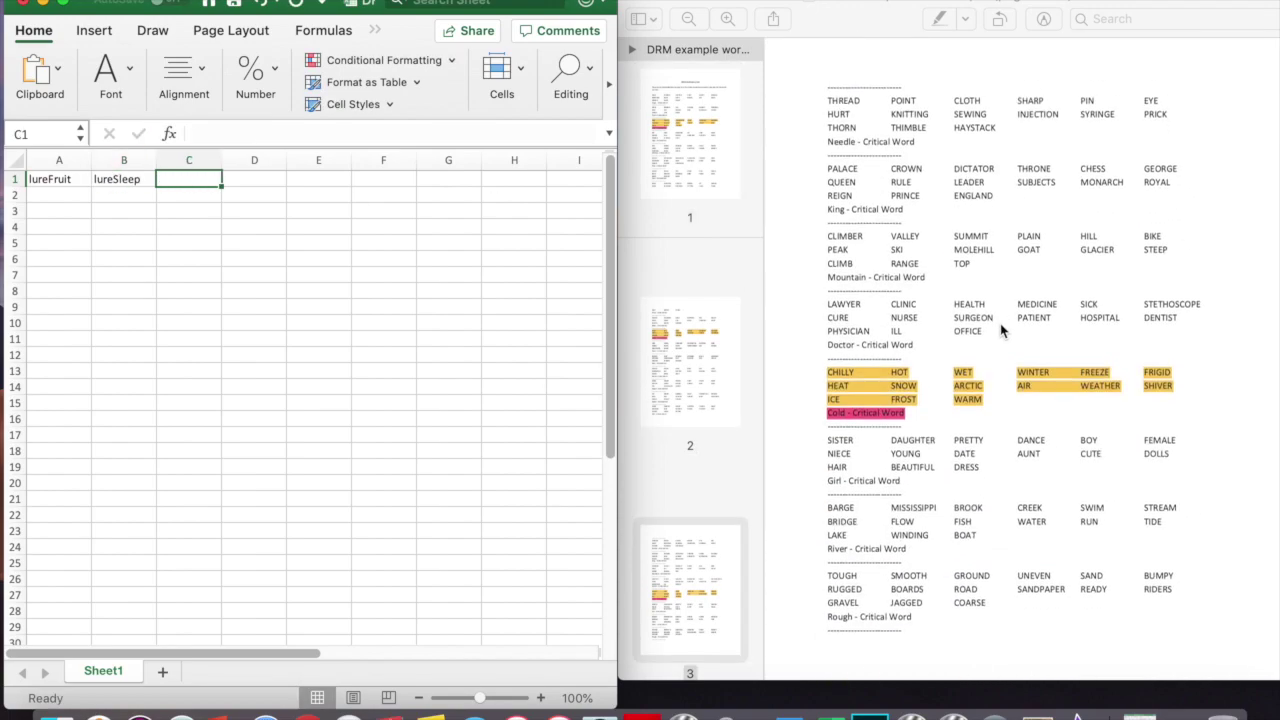
{"action": "type", "text": "lureCold"}
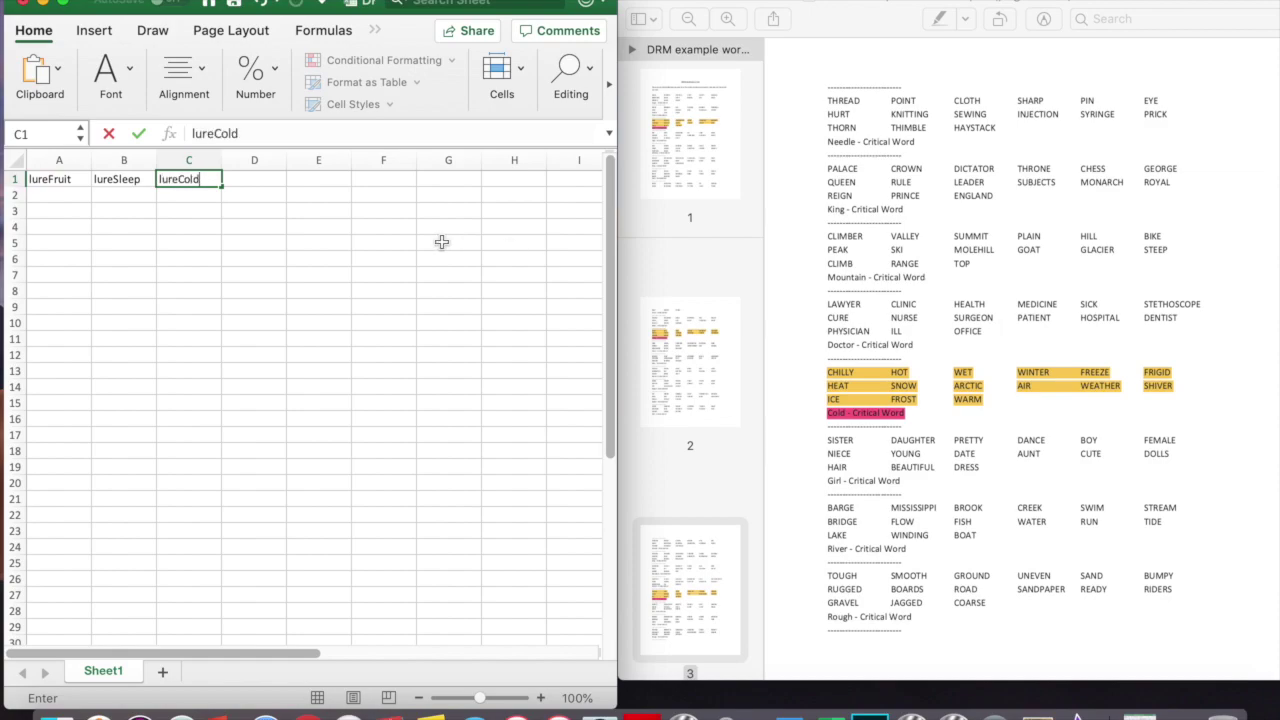
{"action": "key", "text": "Return"}
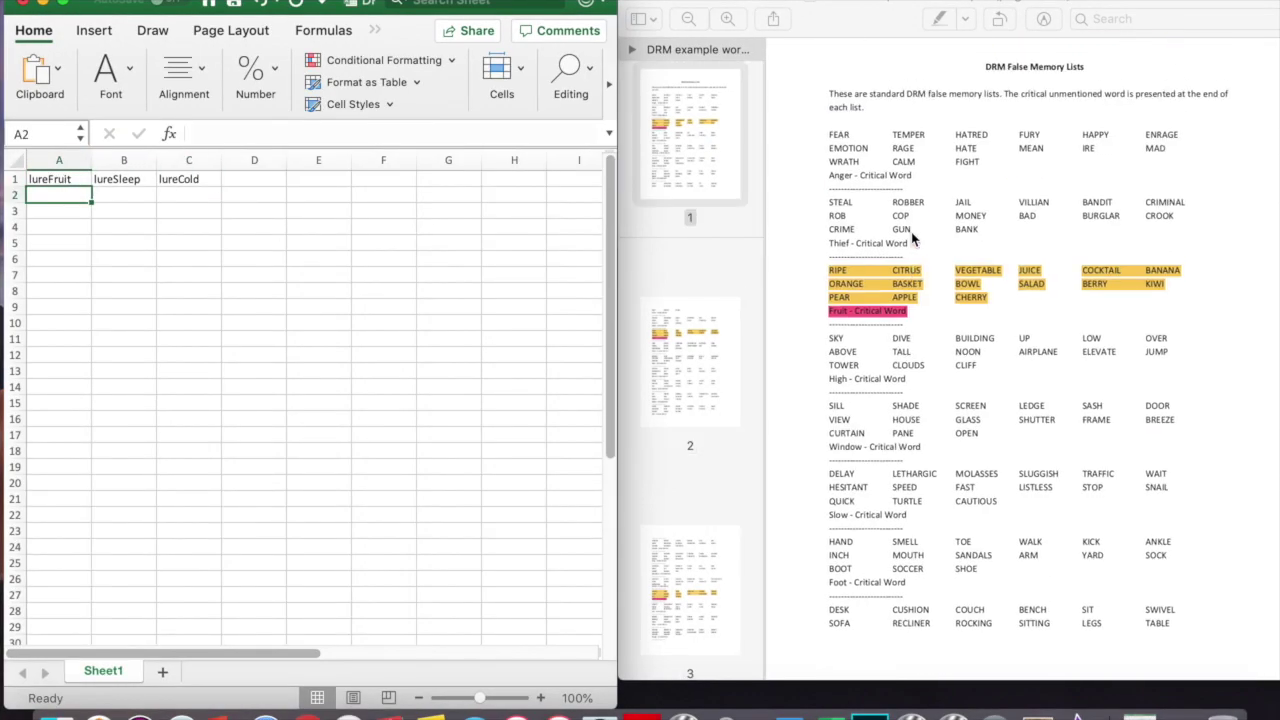
{"action": "type", "text": "ripe"}
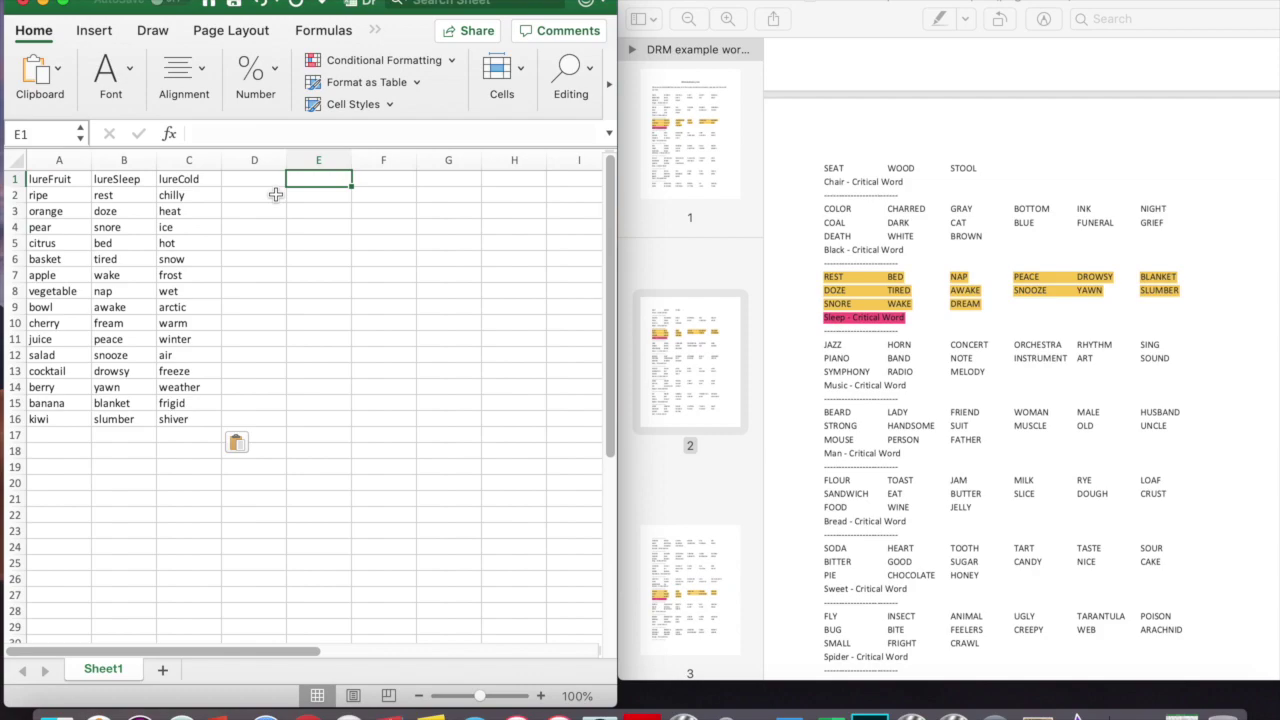
Step: Enter the header RecogTest in E1 and list the critical words sleep, fruit and cold in E2:E4
{"action": "type", "text": "Reco"}
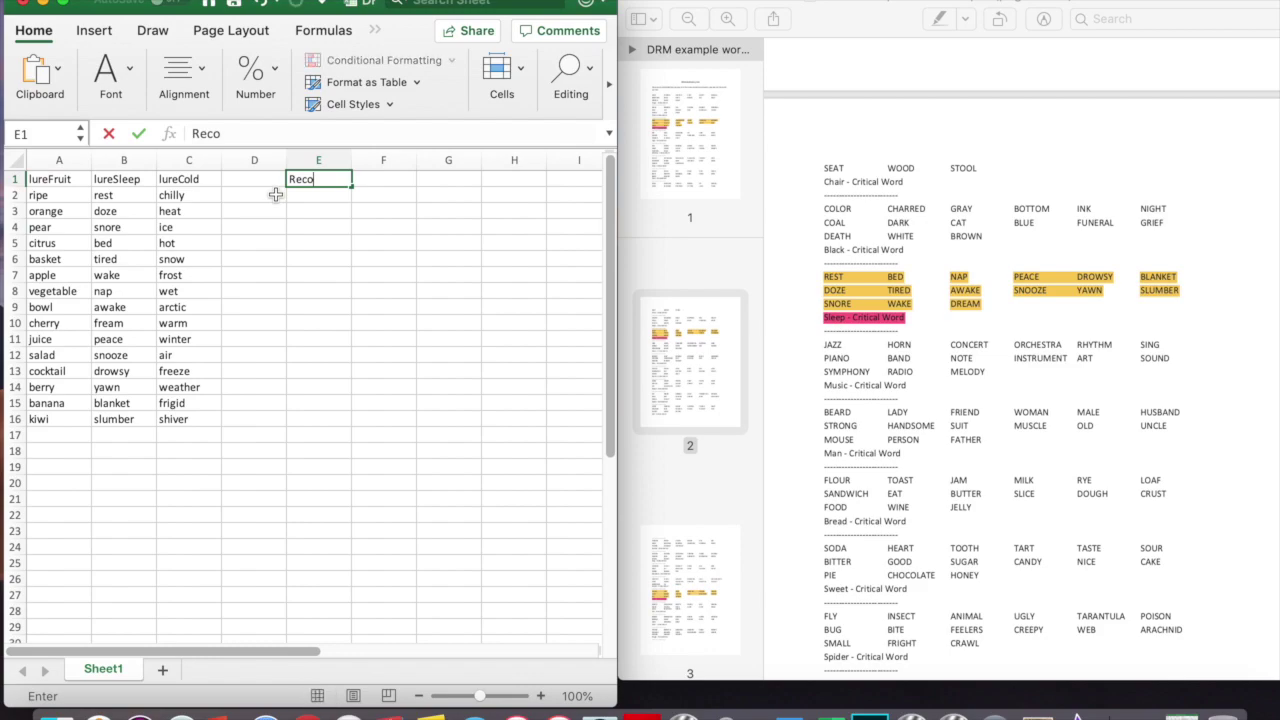
{"action": "type", "text": "gTest"}
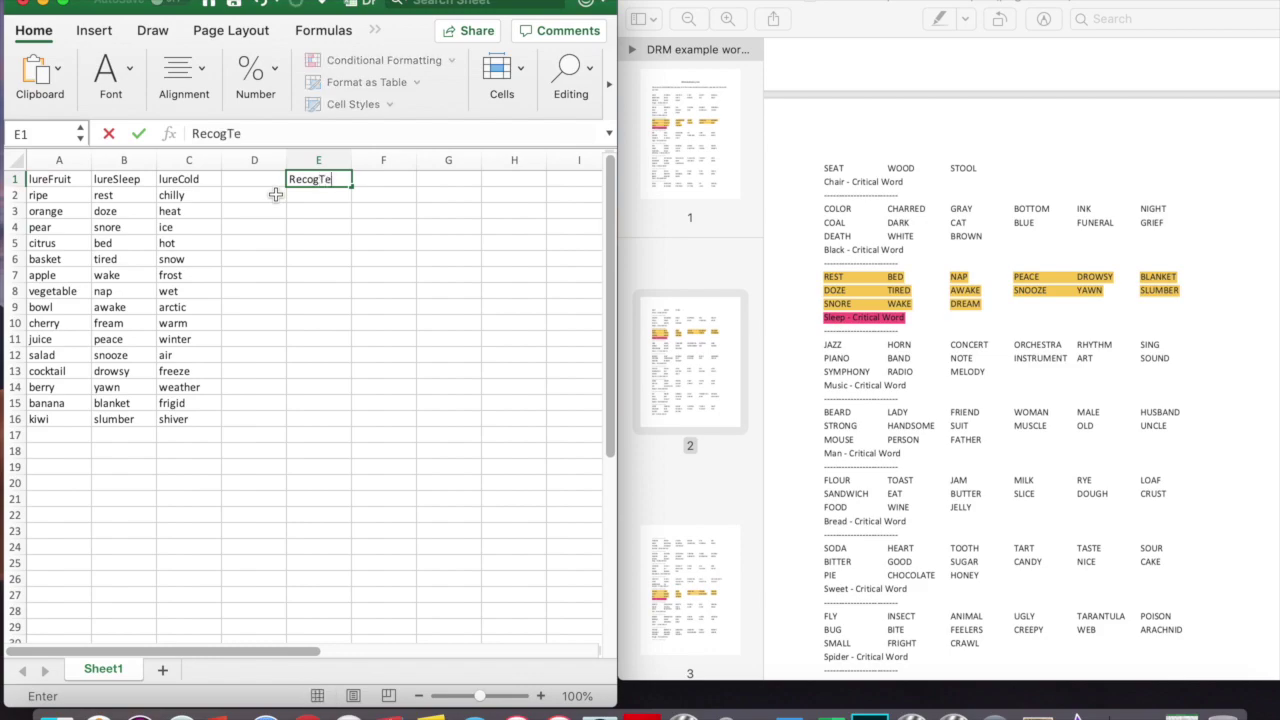
{"action": "left_click", "coordinate": [317, 196]}
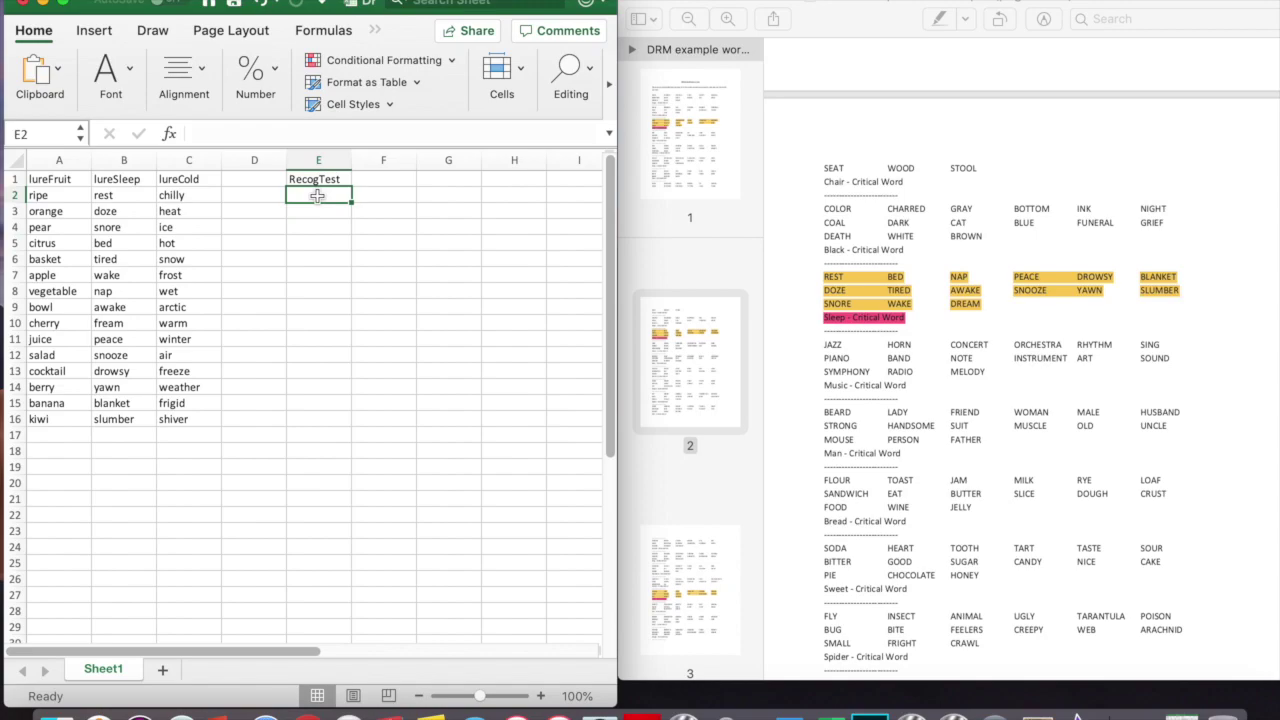
{"action": "type", "text": "sleep"}
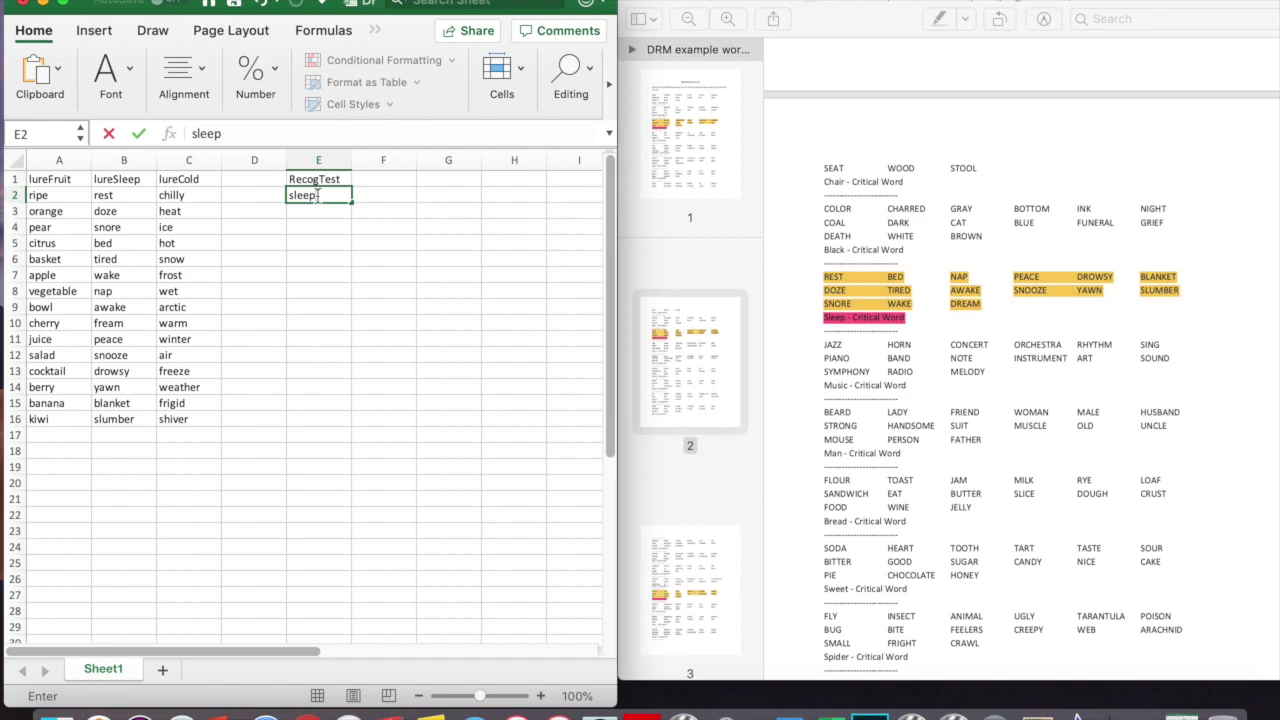
{"action": "key", "text": "Return"}
{"action": "type", "text": "fruit"}
{"action": "key", "text": "Return"}
{"action": "type", "text": "cold"}
{"action": "key", "text": "Return"}
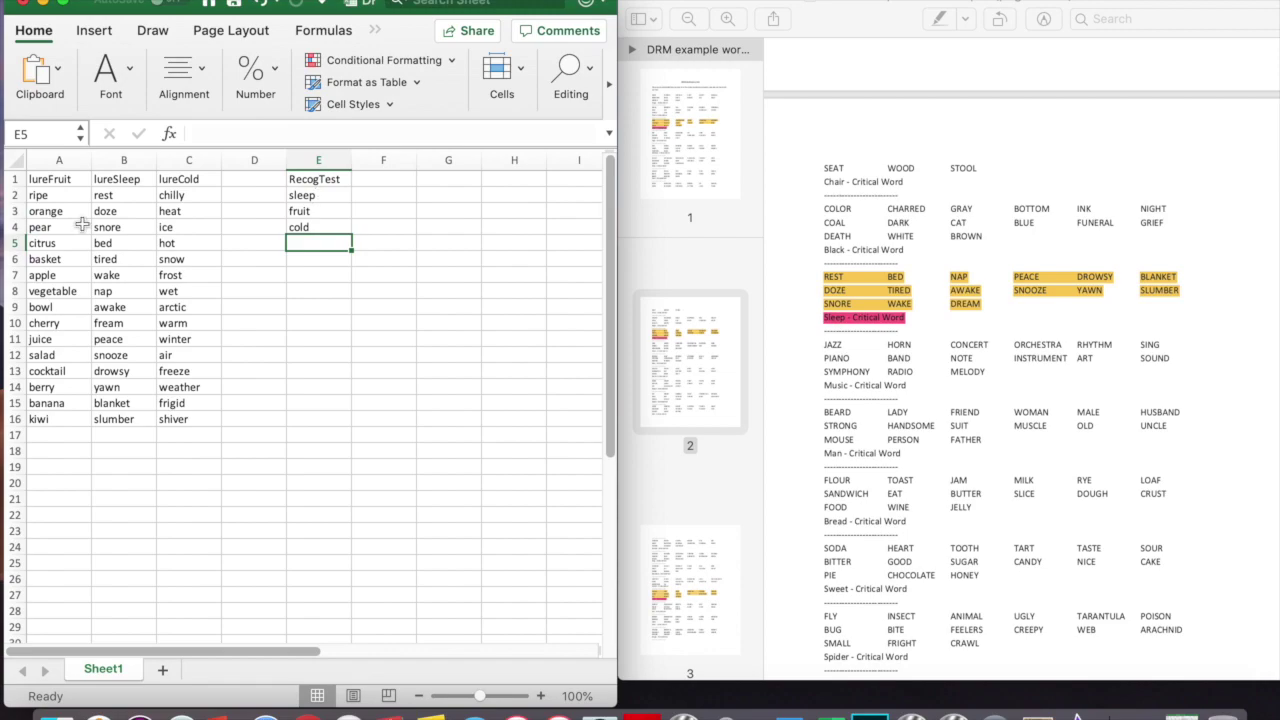
Step: Continue the RecogTest column in E5:E10 with the studied words ripe, apple, snore, awake, chilly and freeze
{"action": "double_click", "coordinate": [316, 243]}
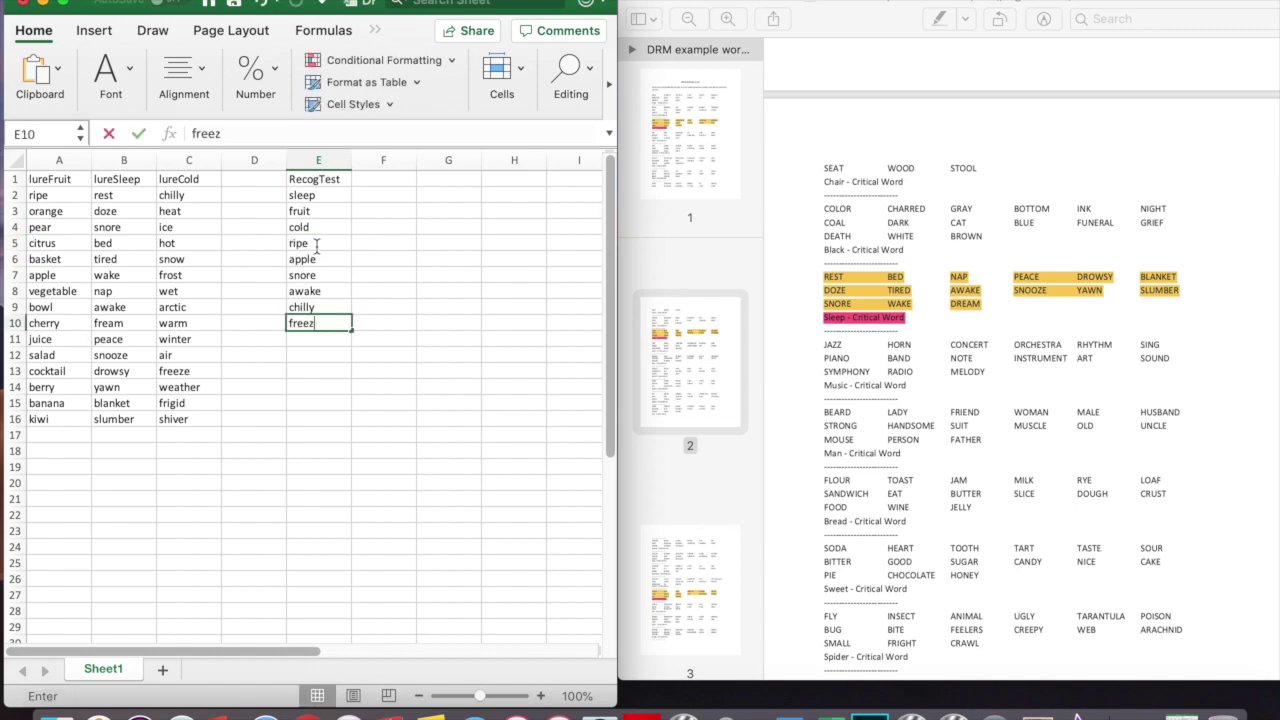
{"action": "type", "text": "eez"}
{"action": "key", "text": "Return"}
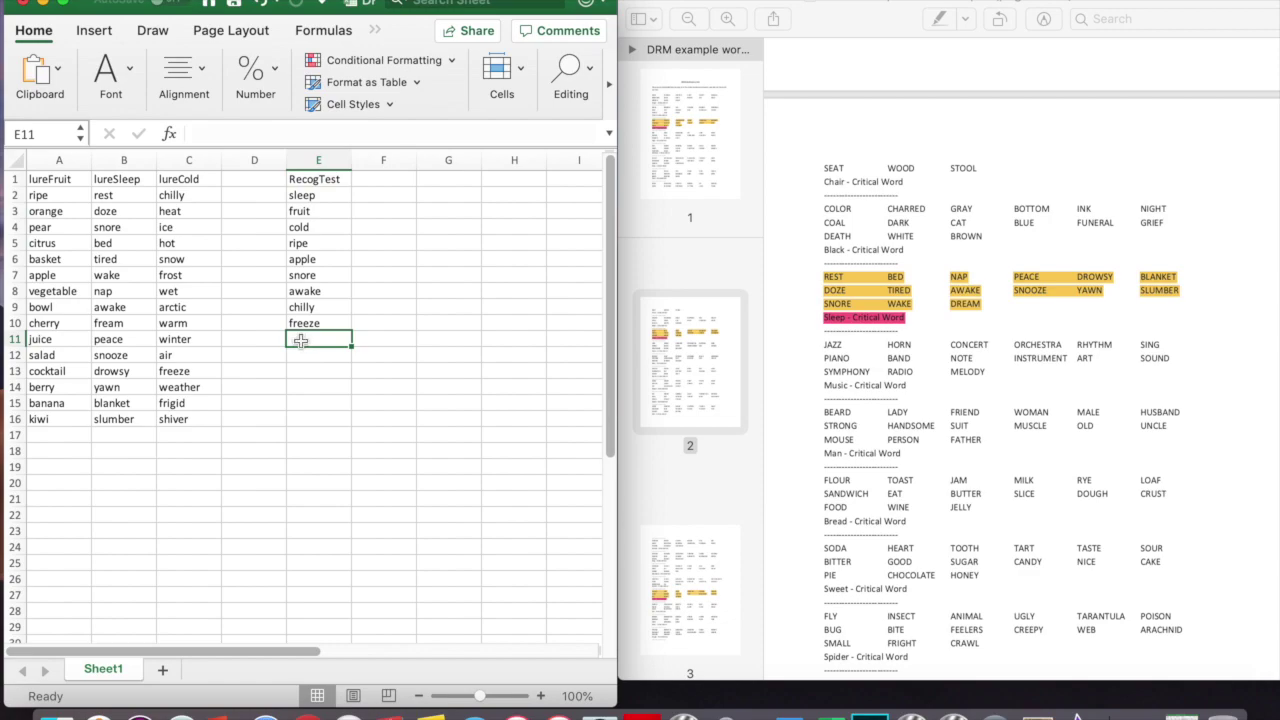
{"action": "scroll", "coordinate": [947, 387], "scroll_direction": "up", "scroll_amount": 10}
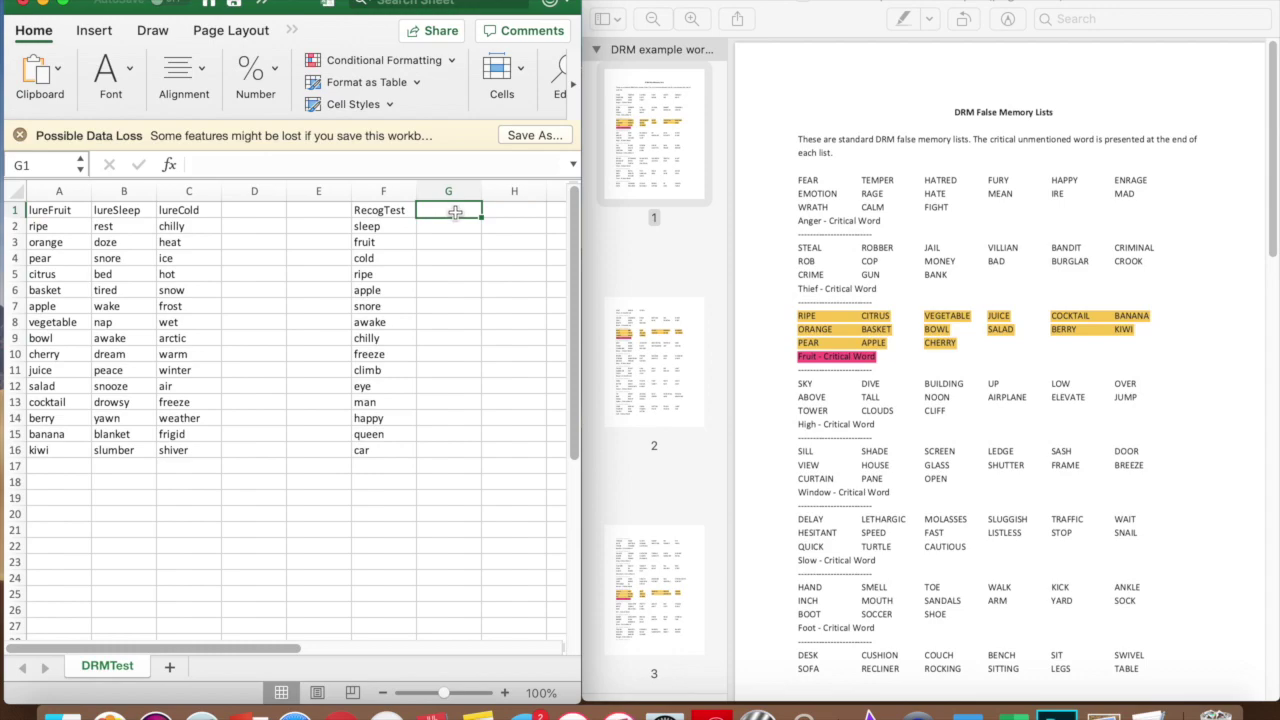
Step: Add a corrAns column in G, entering n in G2:G4, y in G5:G10 and n in G11:G16
{"action": "type", "text": "corrAns"}
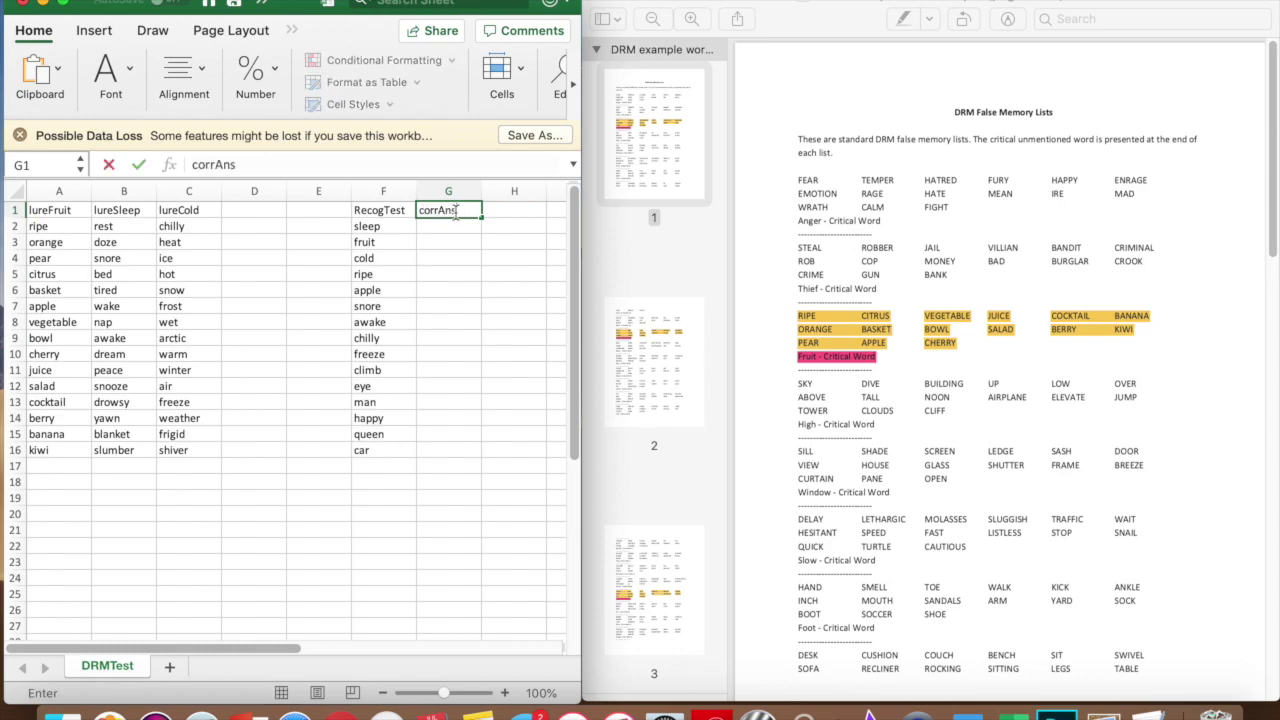
{"action": "left_click", "coordinate": [448, 226]}
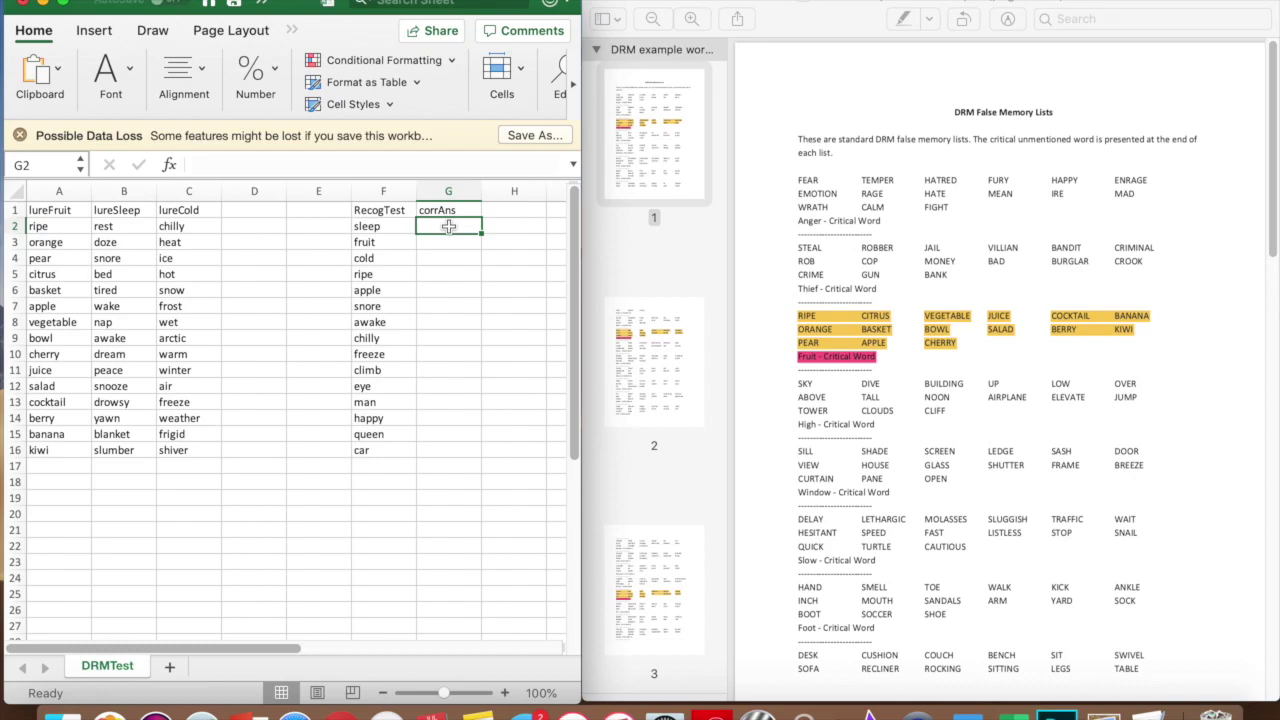
{"action": "type", "text": "n"}
{"action": "key", "text": "Return"}
{"action": "type", "text": "n"}
{"action": "key", "text": "Return"}
{"action": "type", "text": "n"}
{"action": "key", "text": "Return"}
{"action": "type", "text": "y y y y y y n n n n n"}
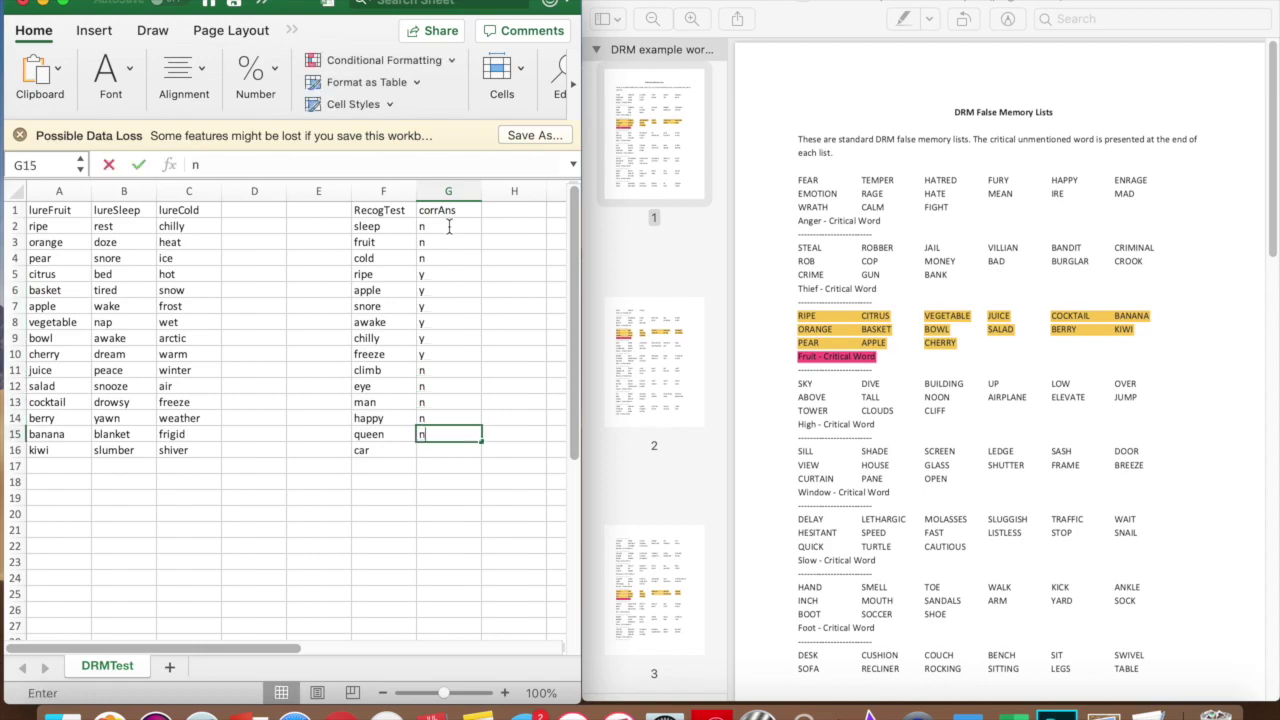
{"action": "key", "text": "Return"}
{"action": "type", "text": "n"}
{"action": "left_click", "coordinate": [446, 191]}
{"action": "left_click", "coordinate": [511, 206]}
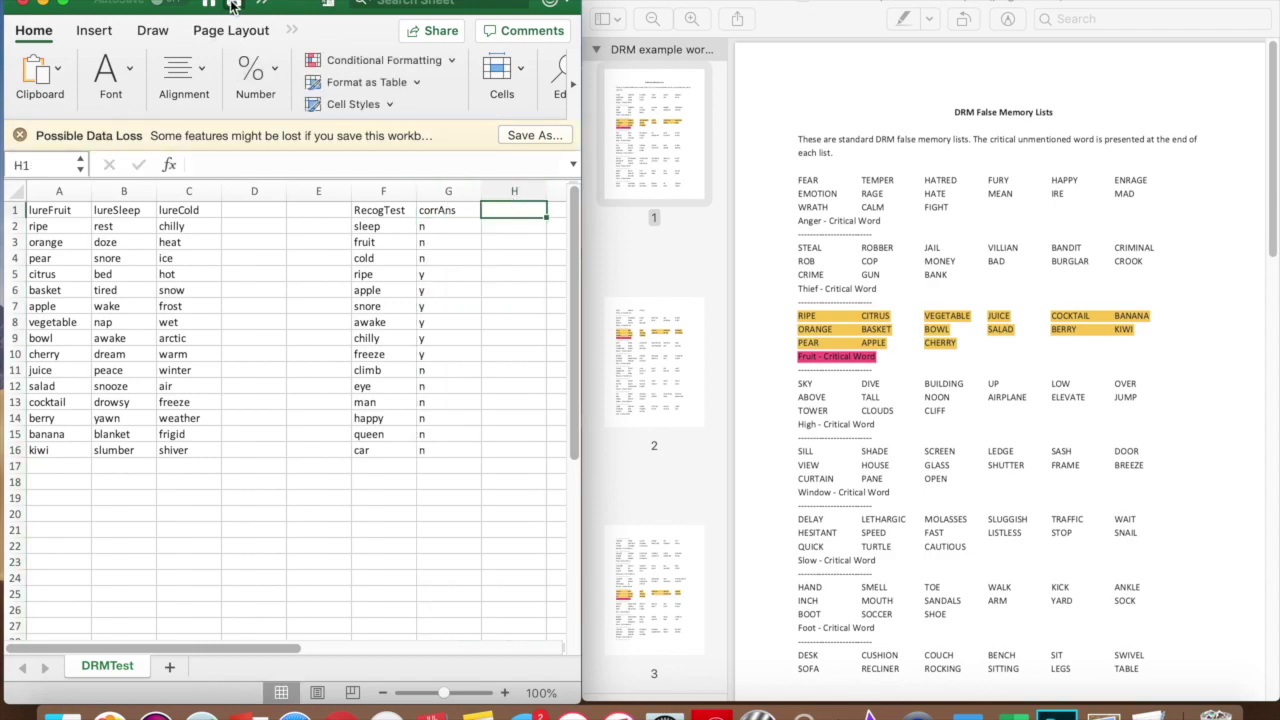
Step: Save the sheet to the desktop as DRMTest in the CSV UTF-8 (Comma delimited) format
{"action": "left_click", "coordinate": [112, 1]}
{"action": "left_click", "coordinate": [141, 129]}
{"action": "left_click", "coordinate": [504, 156]}
{"action": "left_click", "coordinate": [494, 159]}
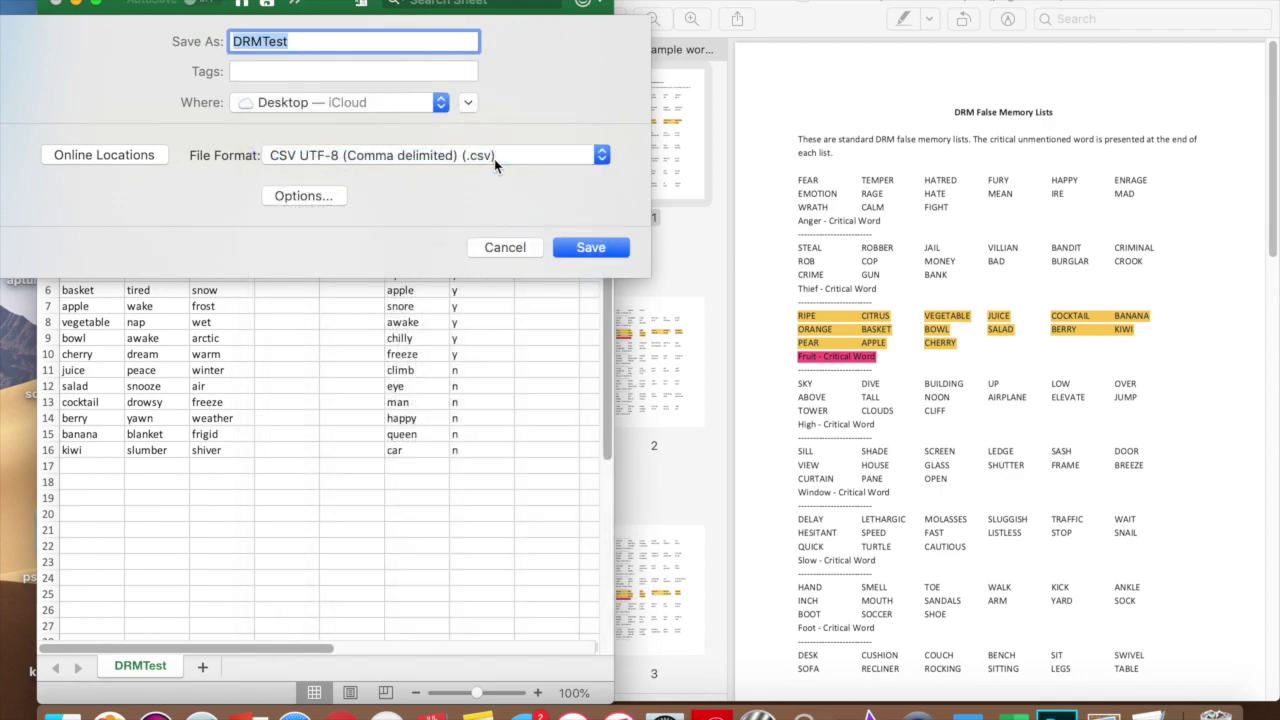
{"action": "left_click", "coordinate": [439, 157]}
{"action": "left_click", "coordinate": [438, 155]}
{"action": "left_click", "coordinate": [356, 43]}
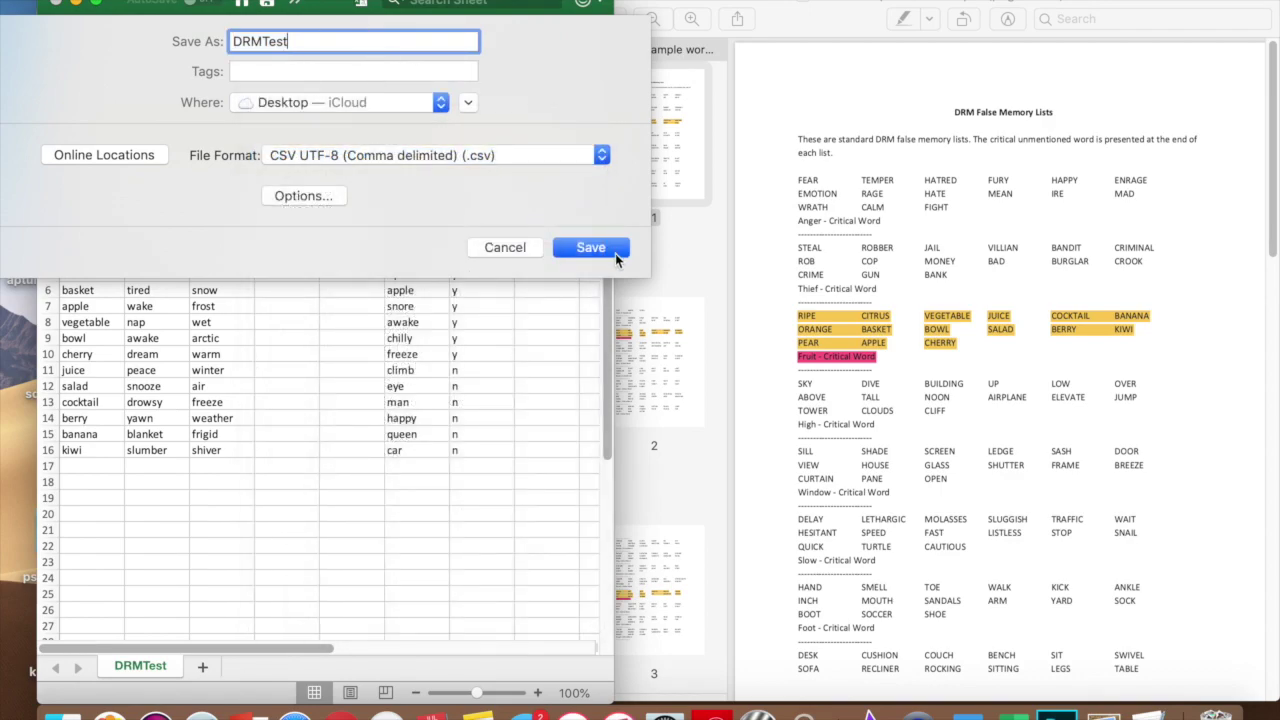
{"action": "left_click", "coordinate": [613, 255]}
{"action": "left_click", "coordinate": [468, 133]}
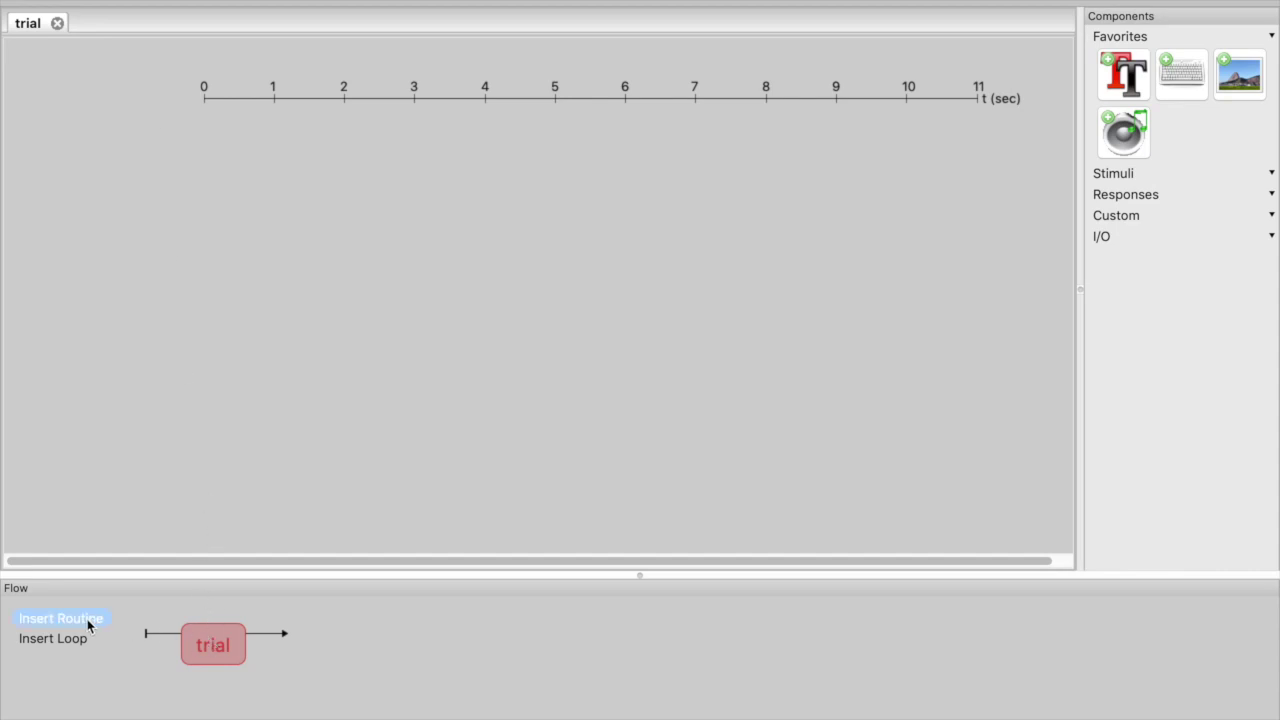
Step: In PsychoPy Builder, rename the trial routine in the flow to welcome
{"action": "right_click", "coordinate": [206, 649]}
{"action": "left_click", "coordinate": [220, 663]}
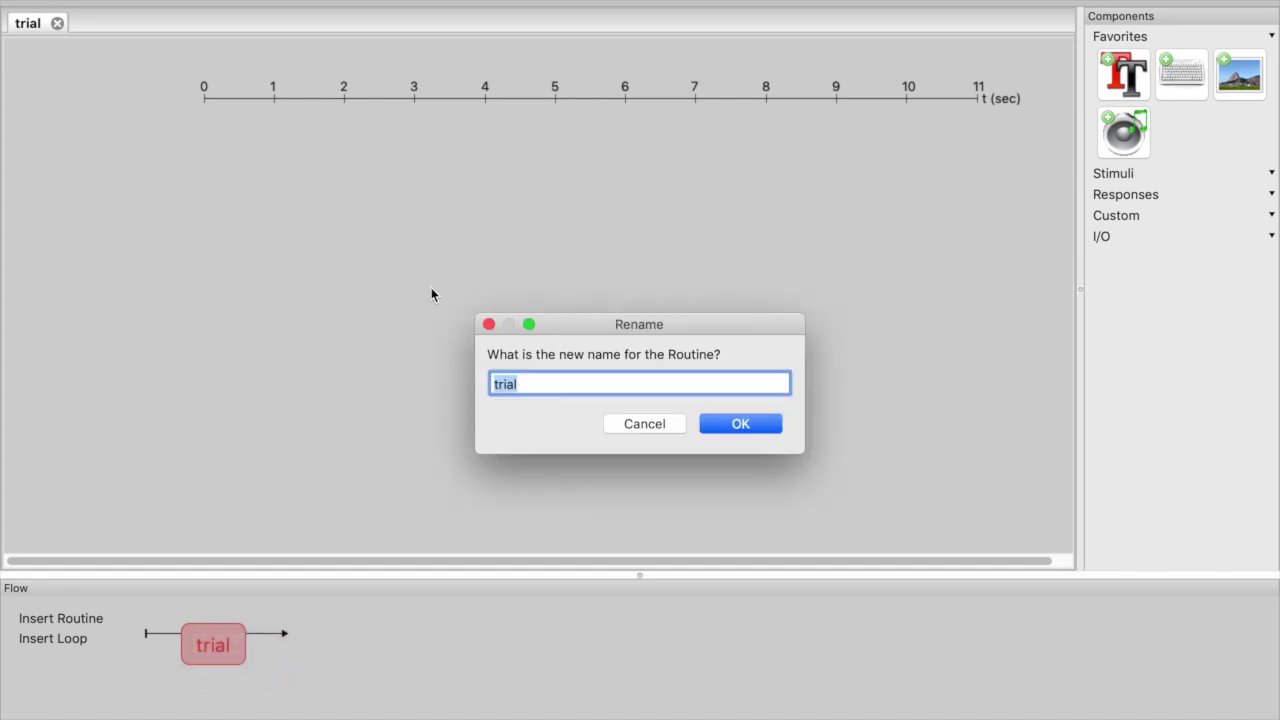
{"action": "type", "text": "welcome"}
{"action": "key", "text": "Return"}
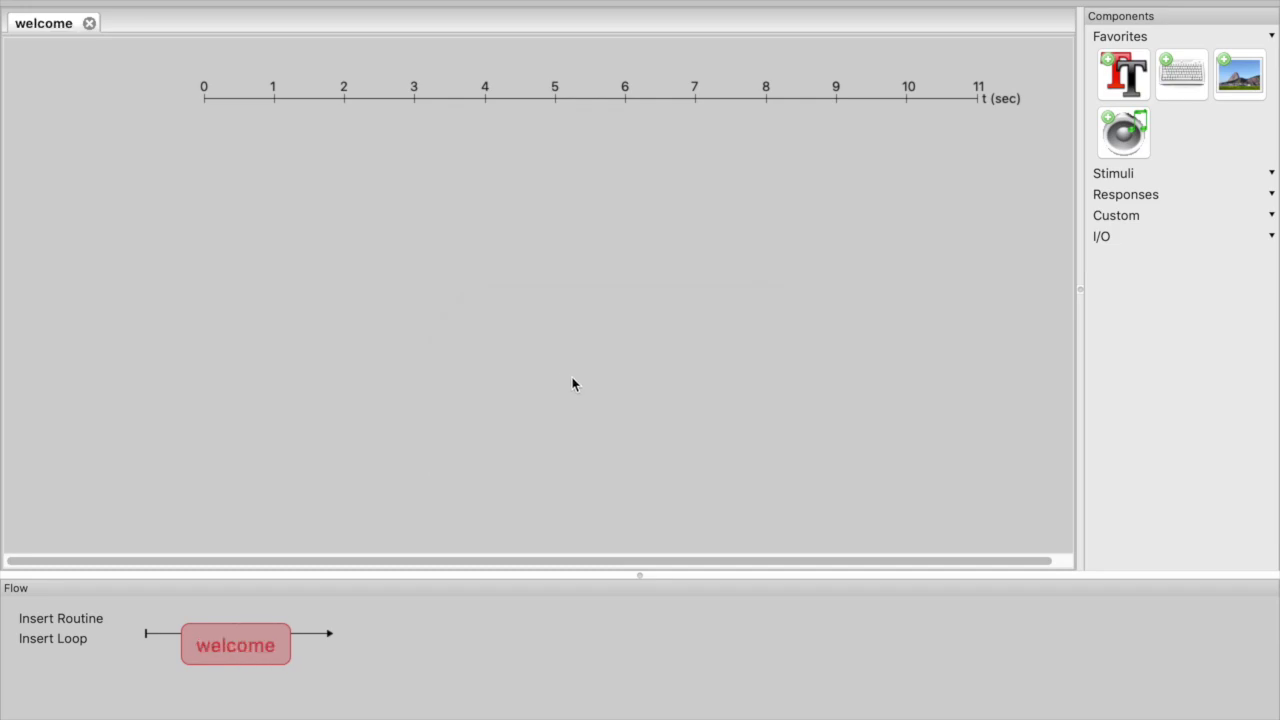
Step: Add a text component named textWelcome to the welcome routine and set its stop duration to 3.0 seconds
{"action": "left_click", "coordinate": [1117, 90]}
{"action": "left_click", "coordinate": [438, 72]}
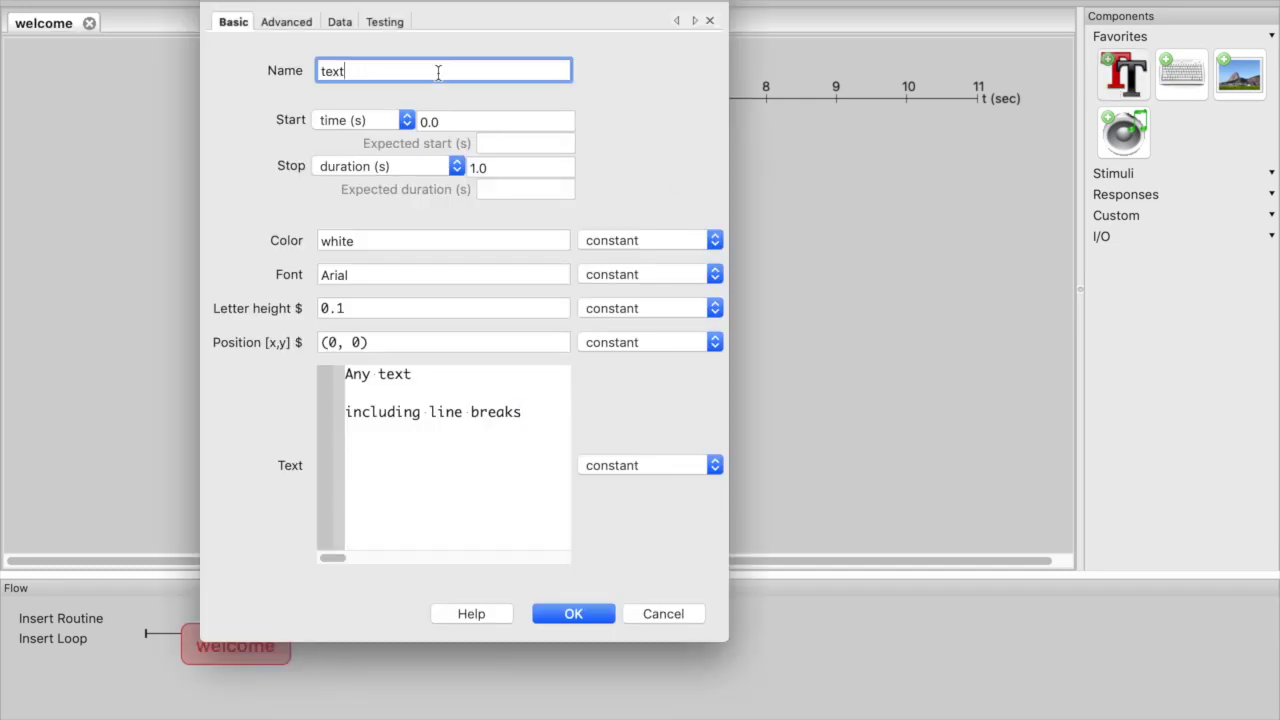
{"action": "type", "text": "Welcome"}
{"action": "double_click", "coordinate": [525, 170]}
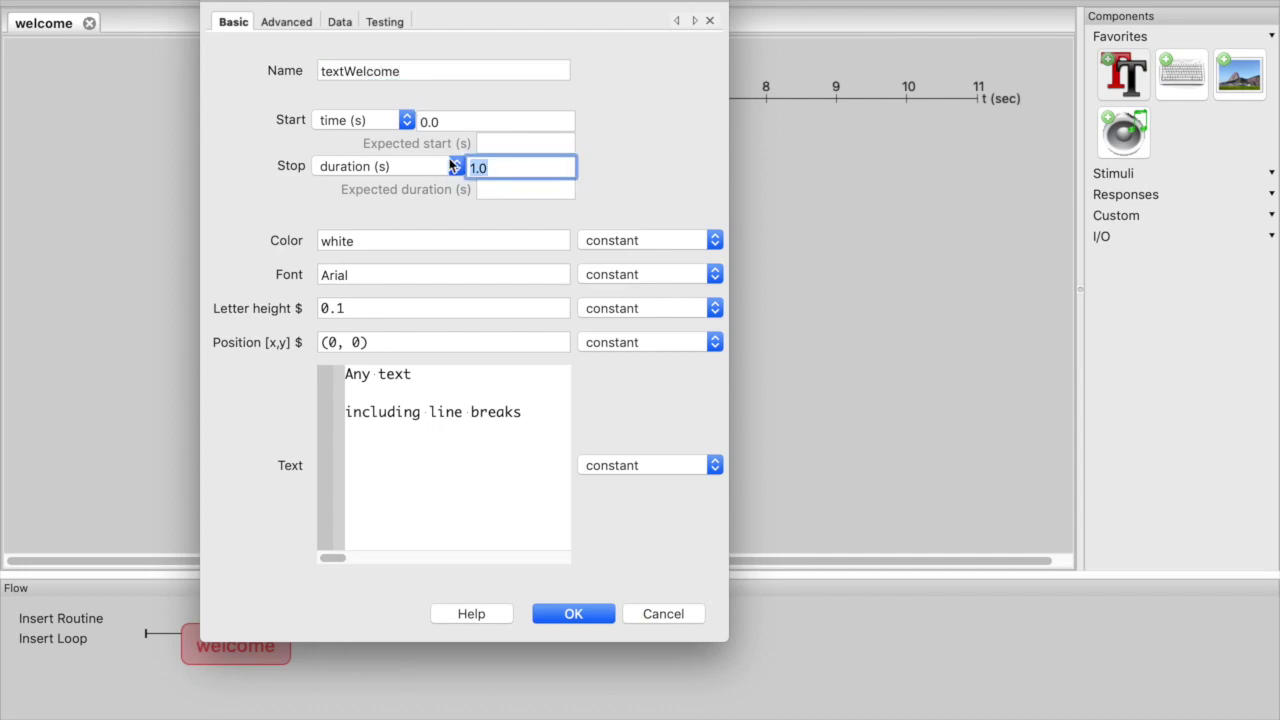
{"action": "key", "text": "BackSpace"}
{"action": "type", "text": "3.0"}
Step: Replace the placeholder text of textWelcome with "Welcome to my DRM Memory Test" and accept the component
{"action": "left_click_drag", "start_coordinate": [543, 406], "coordinate": [320, 374]}
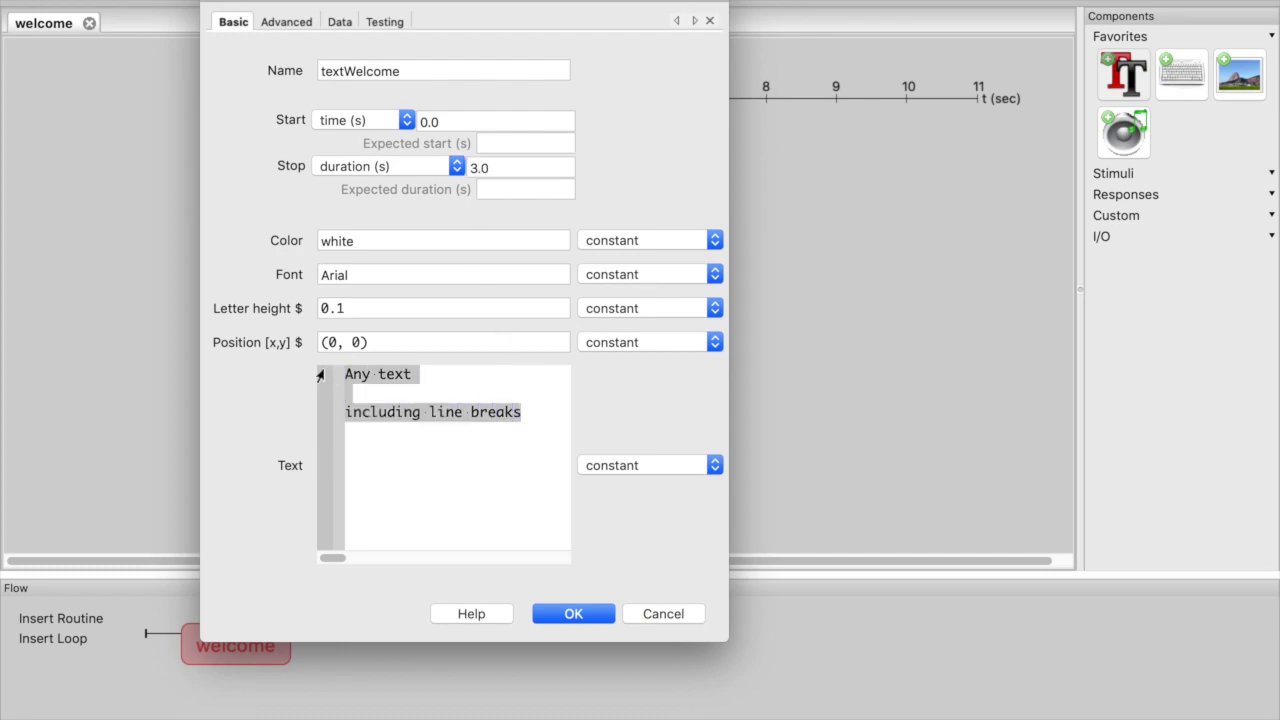
{"action": "type", "text": "Welcome to my"}
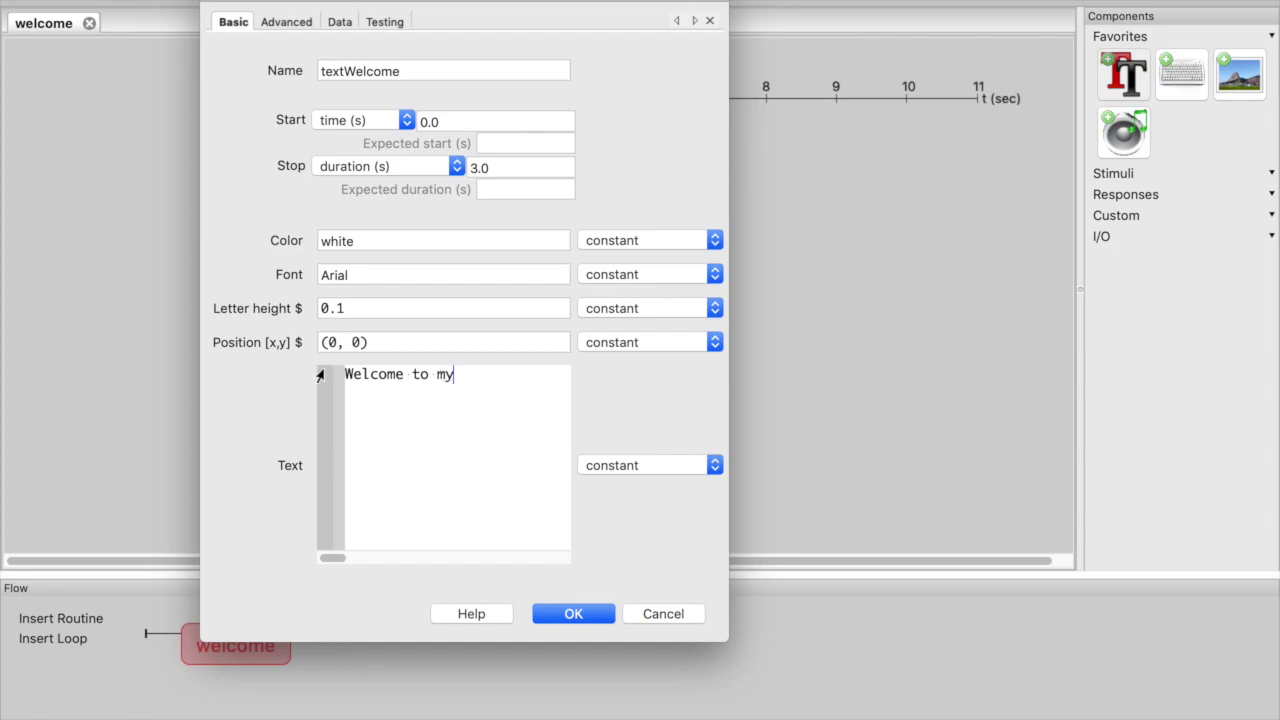
{"action": "type", "text": " DRM Memory Te"}
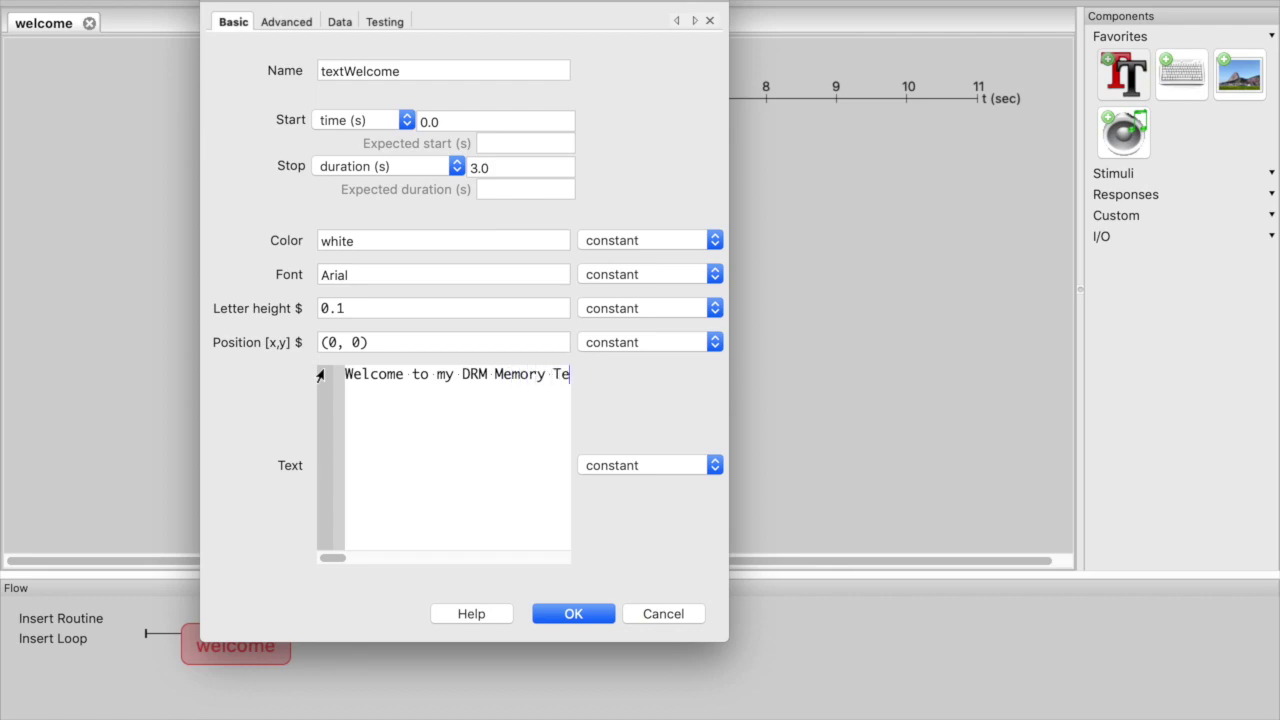
{"action": "type", "text": "xt"}
{"action": "key", "text": "BackSpace"}
{"action": "key", "text": "BackSpace"}
{"action": "type", "text": "st"}
{"action": "key", "text": "Return"}
Step: Insert a new routine named instr1 into the flow directly after welcome
{"action": "left_click", "coordinate": [70, 621]}
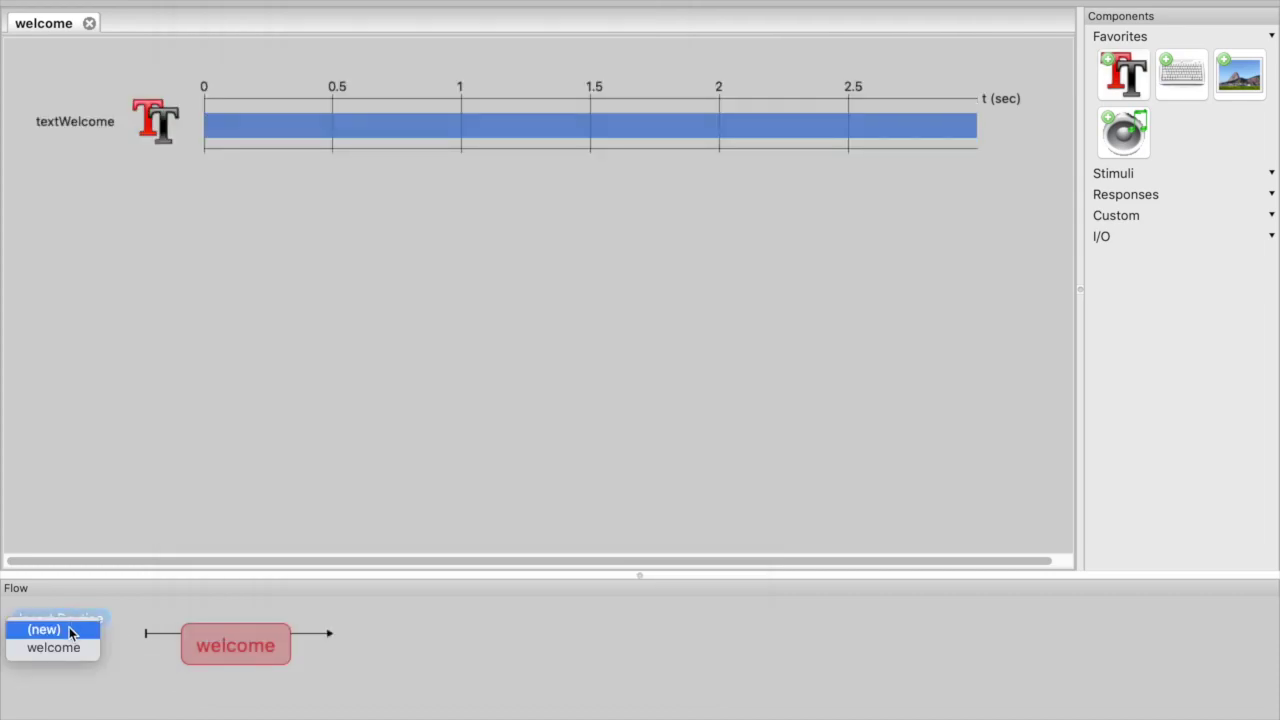
{"action": "left_click", "coordinate": [95, 626]}
{"action": "type", "text": "instr1"}
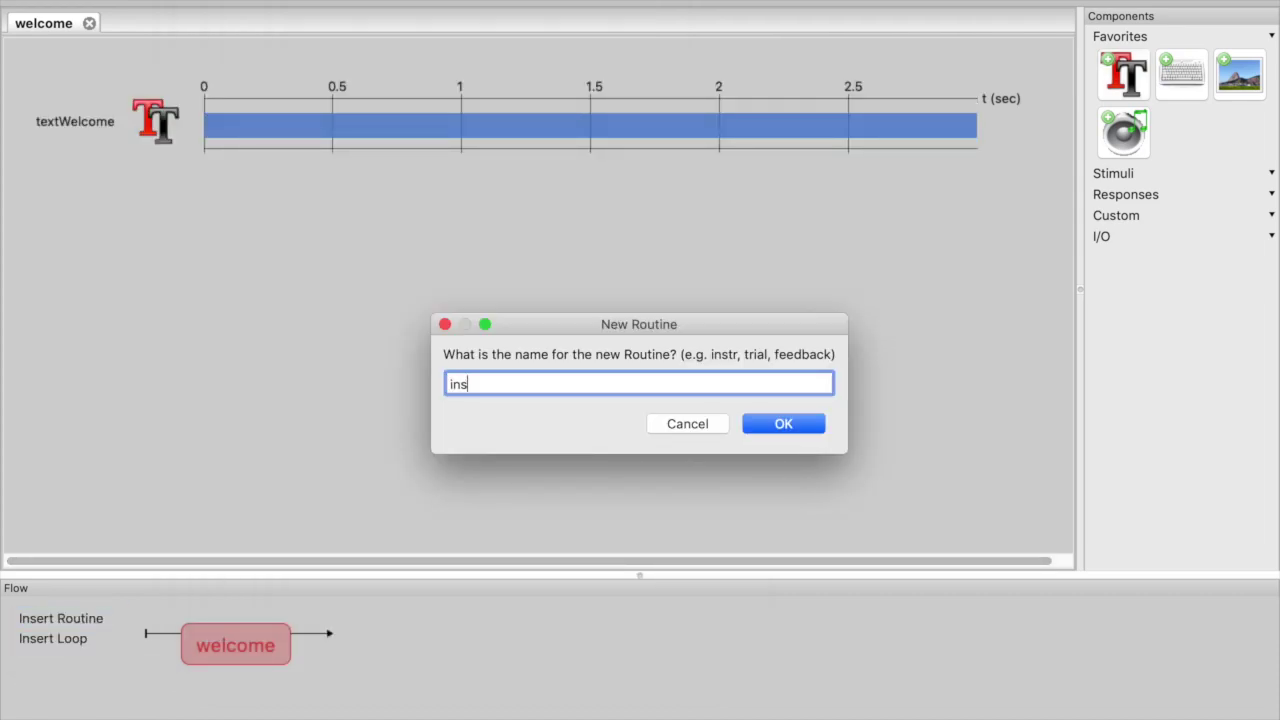
{"action": "left_click", "coordinate": [757, 426]}
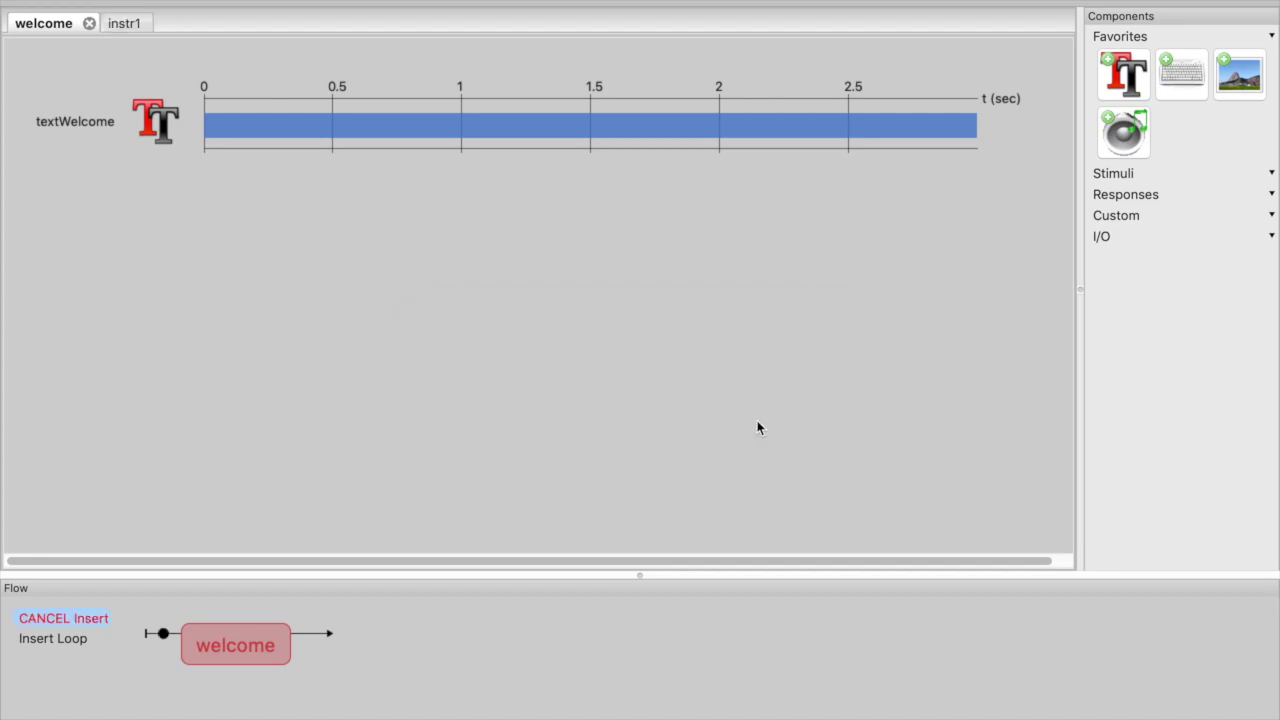
{"action": "left_click", "coordinate": [312, 631]}
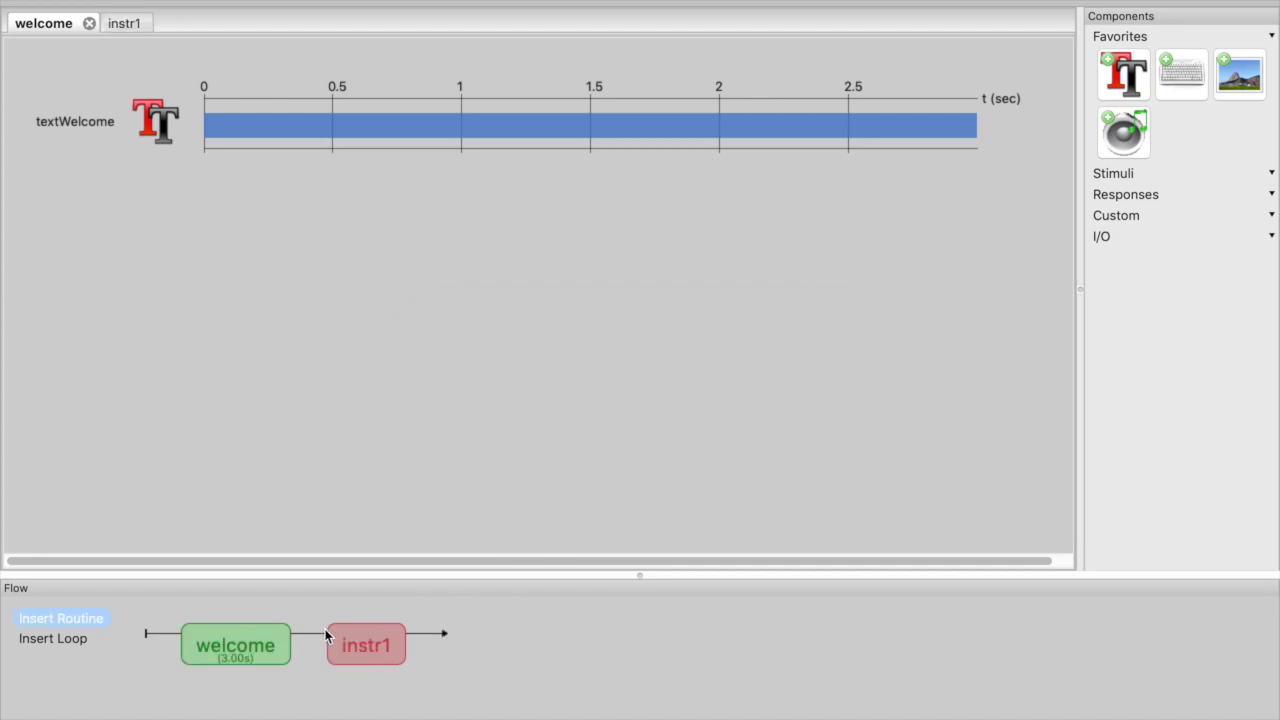
Step: Add a text component named textInstr1 to the instr1 routine and leave its stop duration blank
{"action": "left_click", "coordinate": [362, 645]}
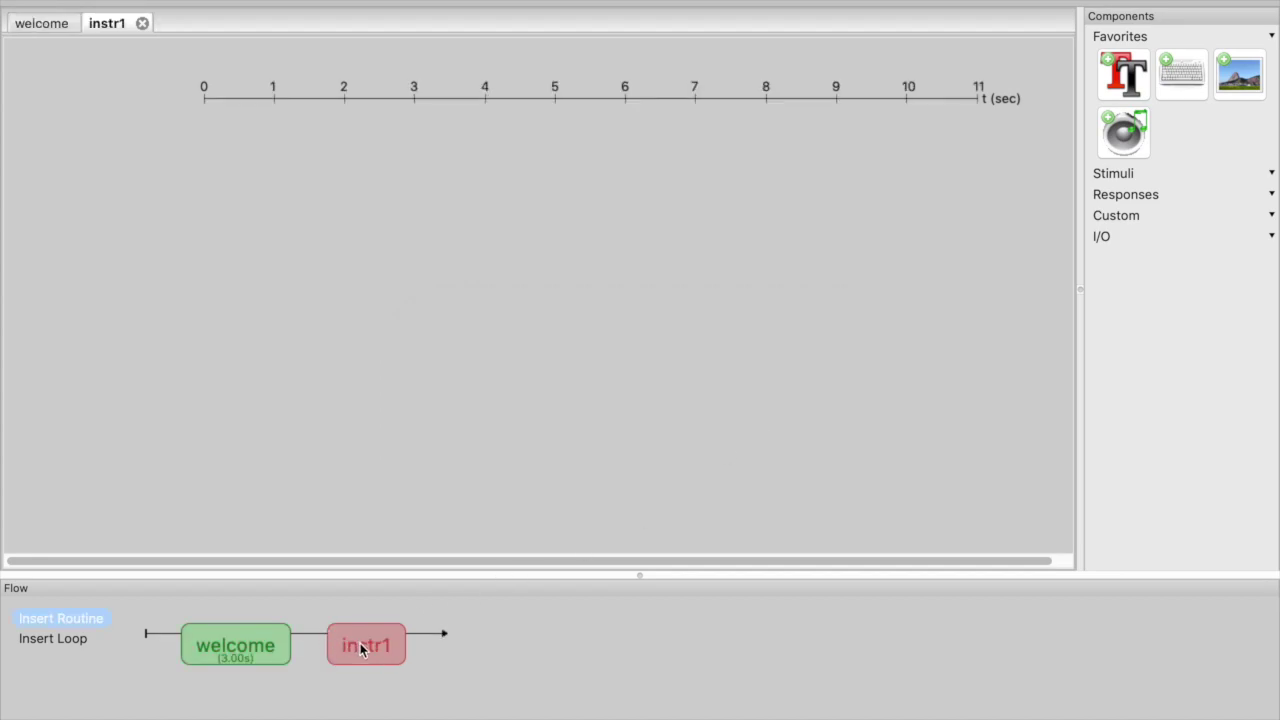
{"action": "left_click", "coordinate": [1143, 84]}
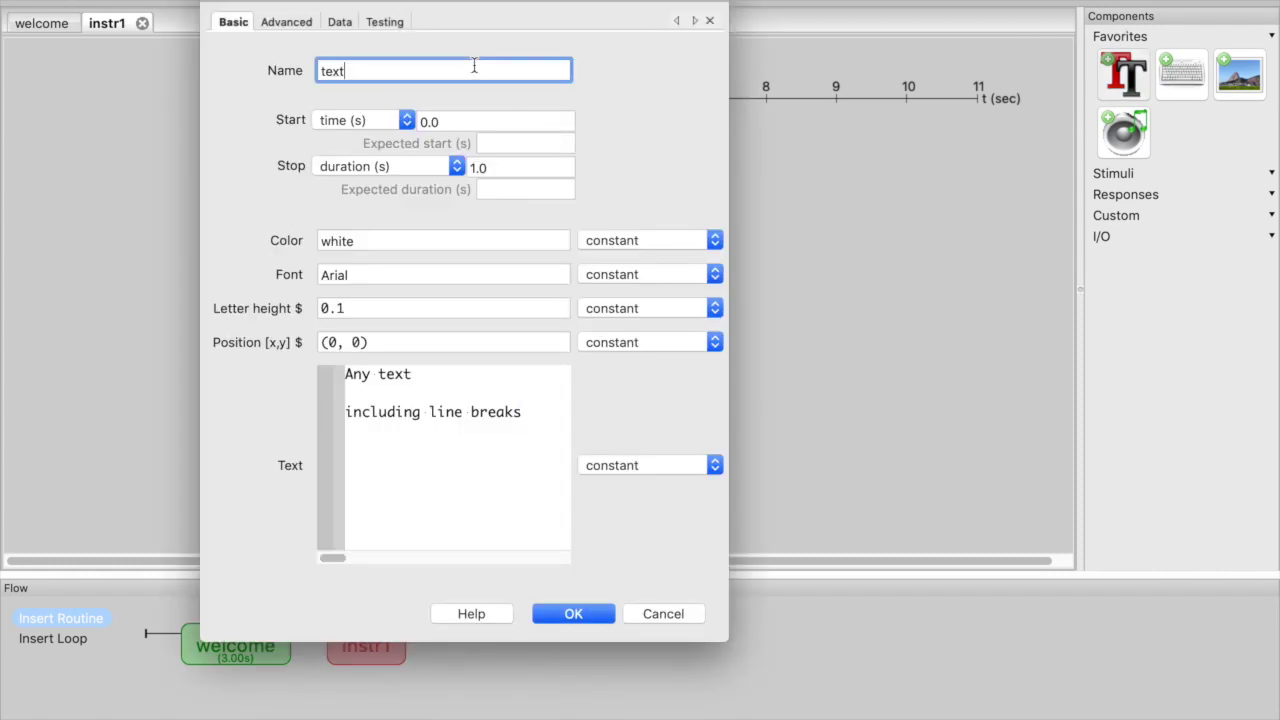
{"action": "type", "text": "Instr1"}
{"action": "left_click_drag", "start_coordinate": [508, 167], "coordinate": [442, 166]}
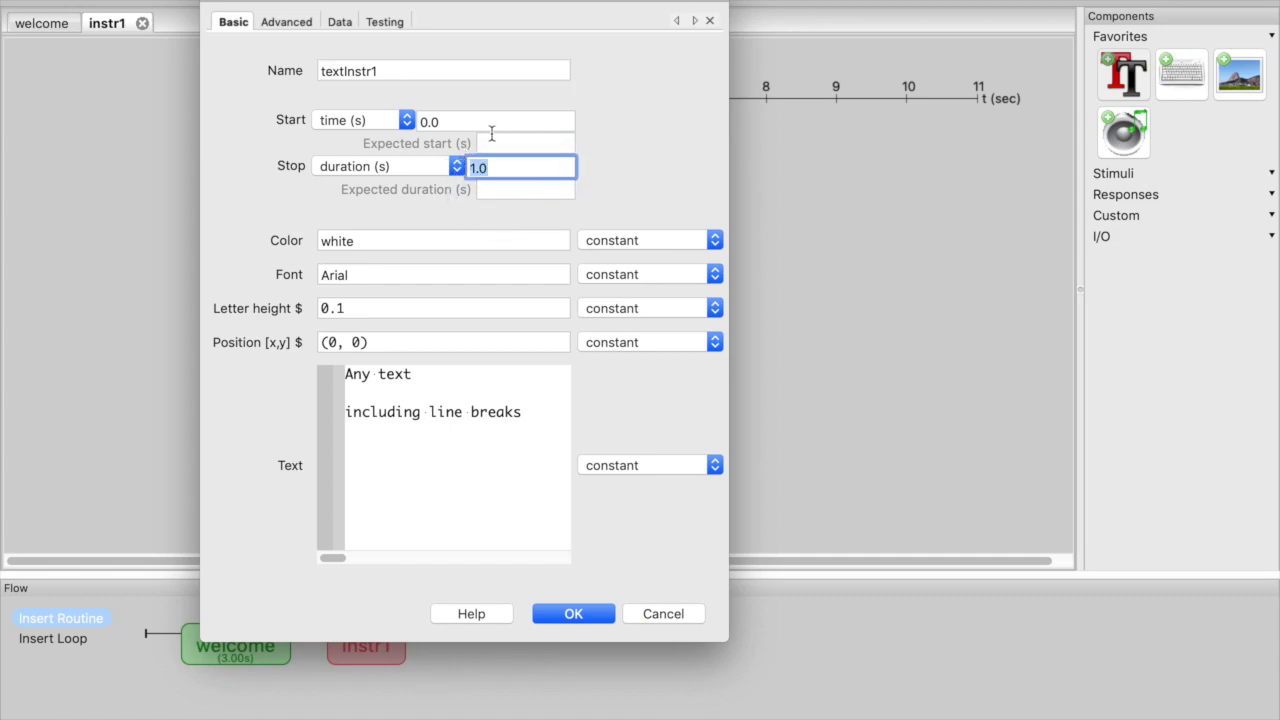
{"action": "key", "text": "BackSpace"}
Step: Replace the placeholder text of textInstr1 with "Memorize the following words to the best of your ability"
{"action": "left_click_drag", "start_coordinate": [533, 415], "coordinate": [323, 376]}
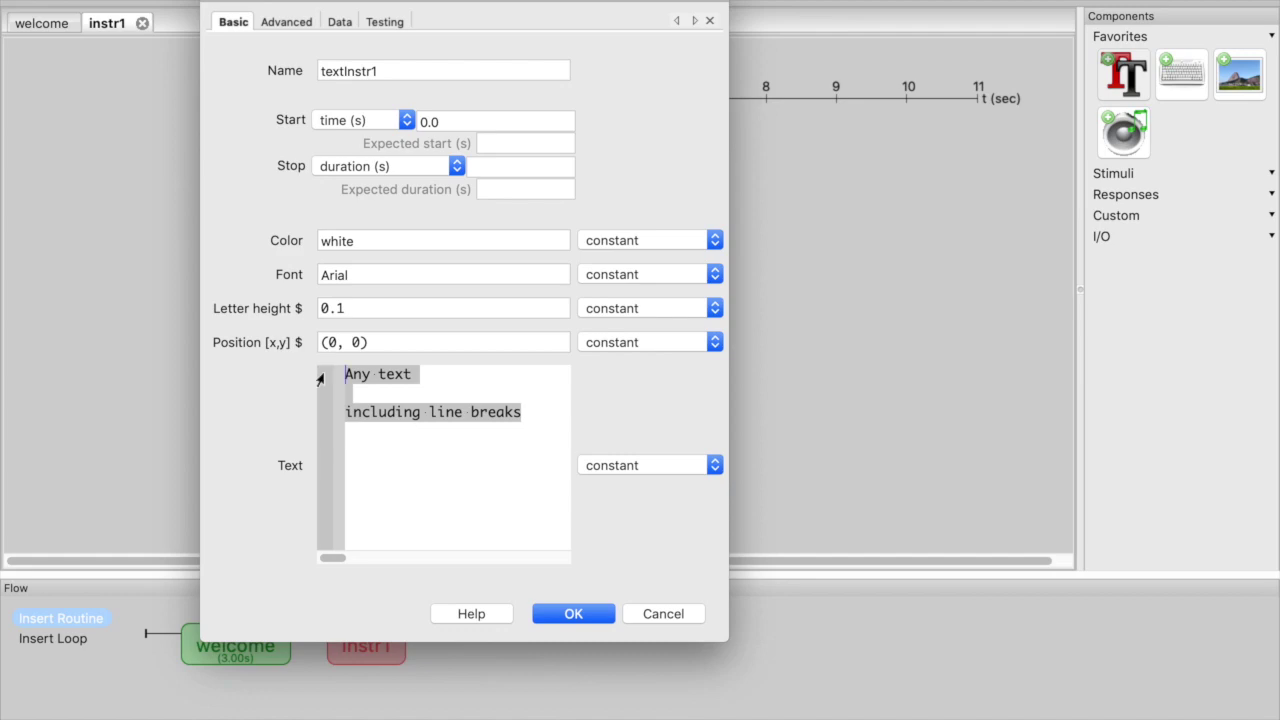
{"action": "key", "text": "BackSpace"}
{"action": "type", "text": "Memori"}
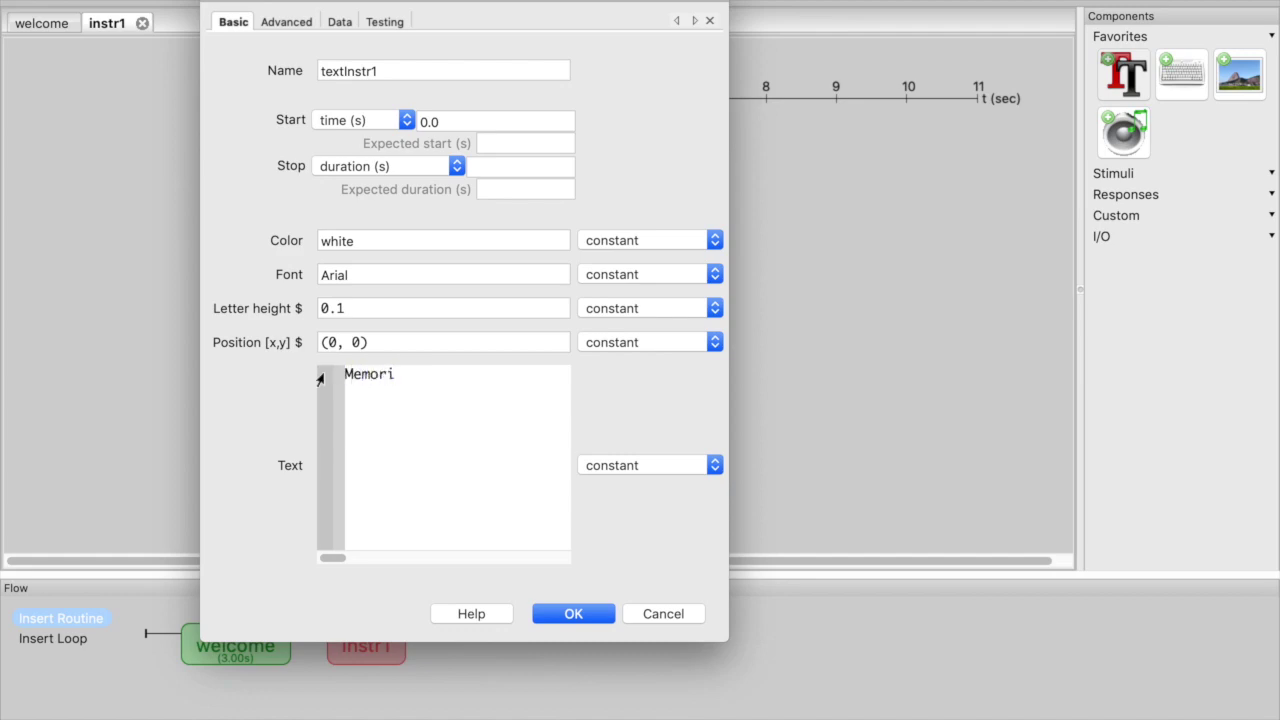
{"action": "type", "text": "ze the following word"}
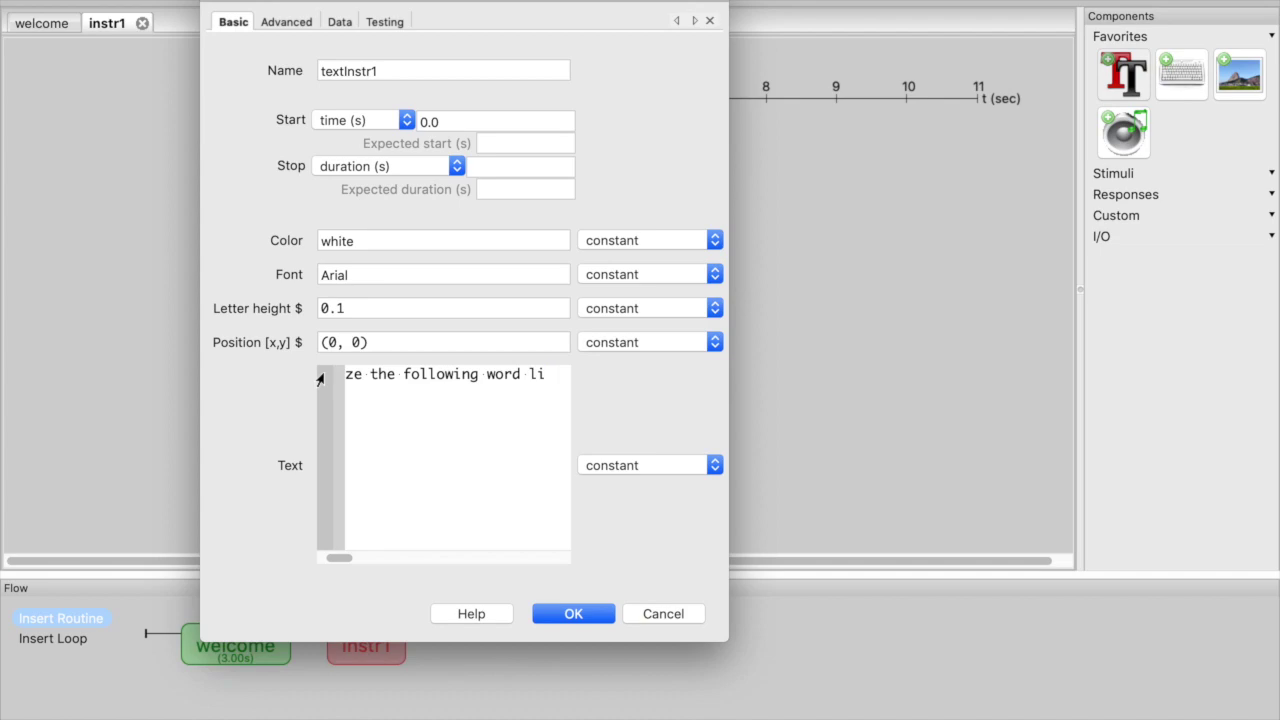
{"action": "key", "text": "BackSpace"}
{"action": "type", "text": "s to the best"}
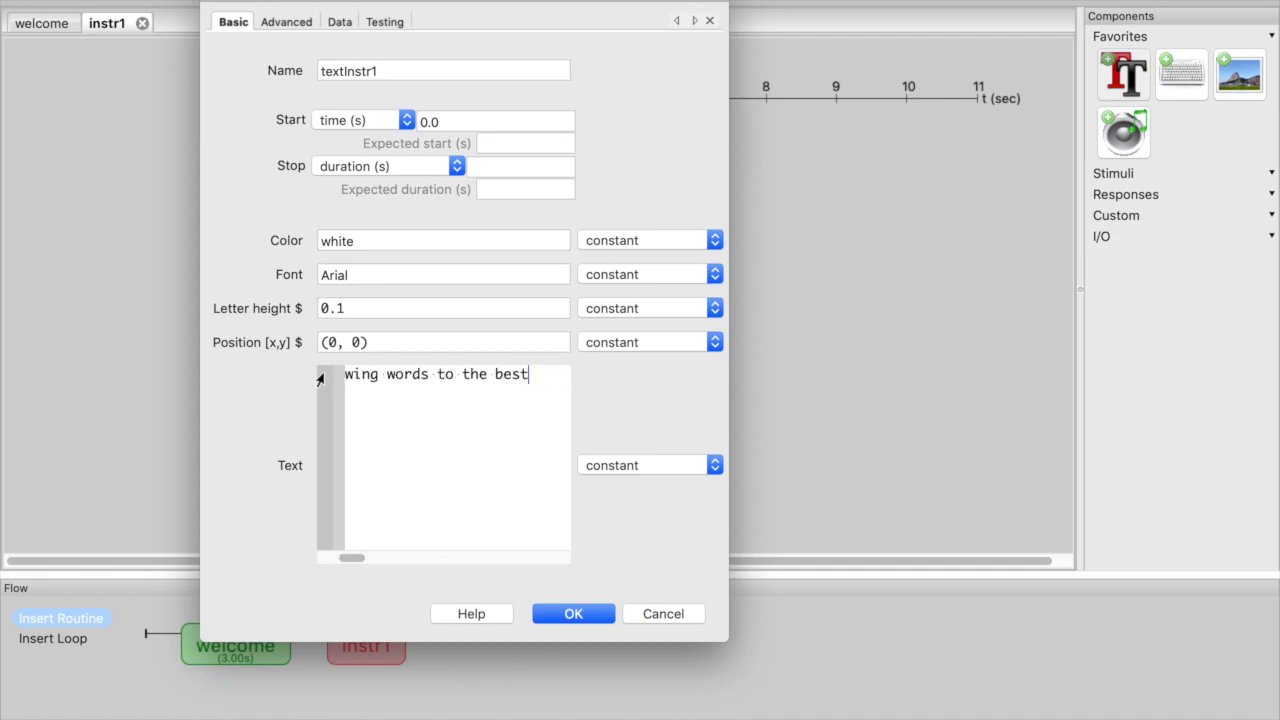
{"action": "type", "text": " of your ability"}
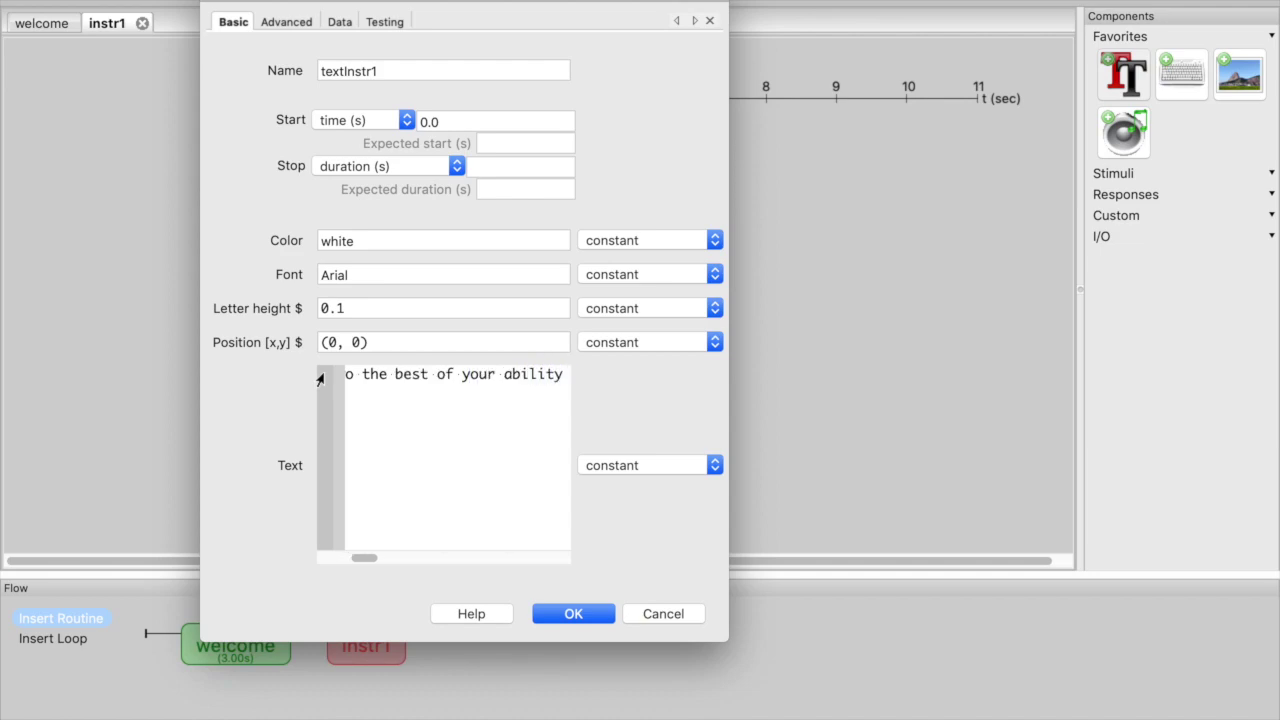
Step: Add "Press spacebar when ready to begin" below a blank line in the textInstr1 text and accept the component
{"action": "key", "text": "Return"}
{"action": "type", "text": "Press"}
{"action": "type", "text": " spacebar whe"}
{"action": "type", "text": "n ready to be"}
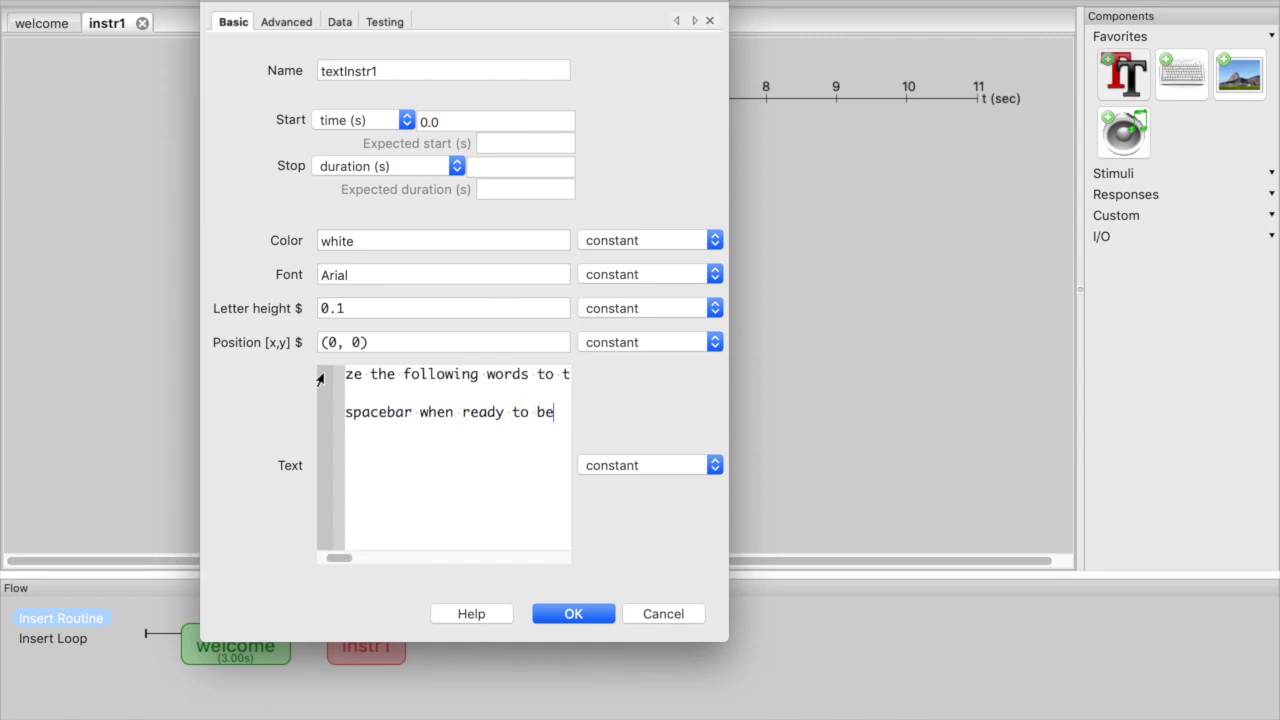
{"action": "type", "text": "gii"}
{"action": "key", "text": "BackSpace"}
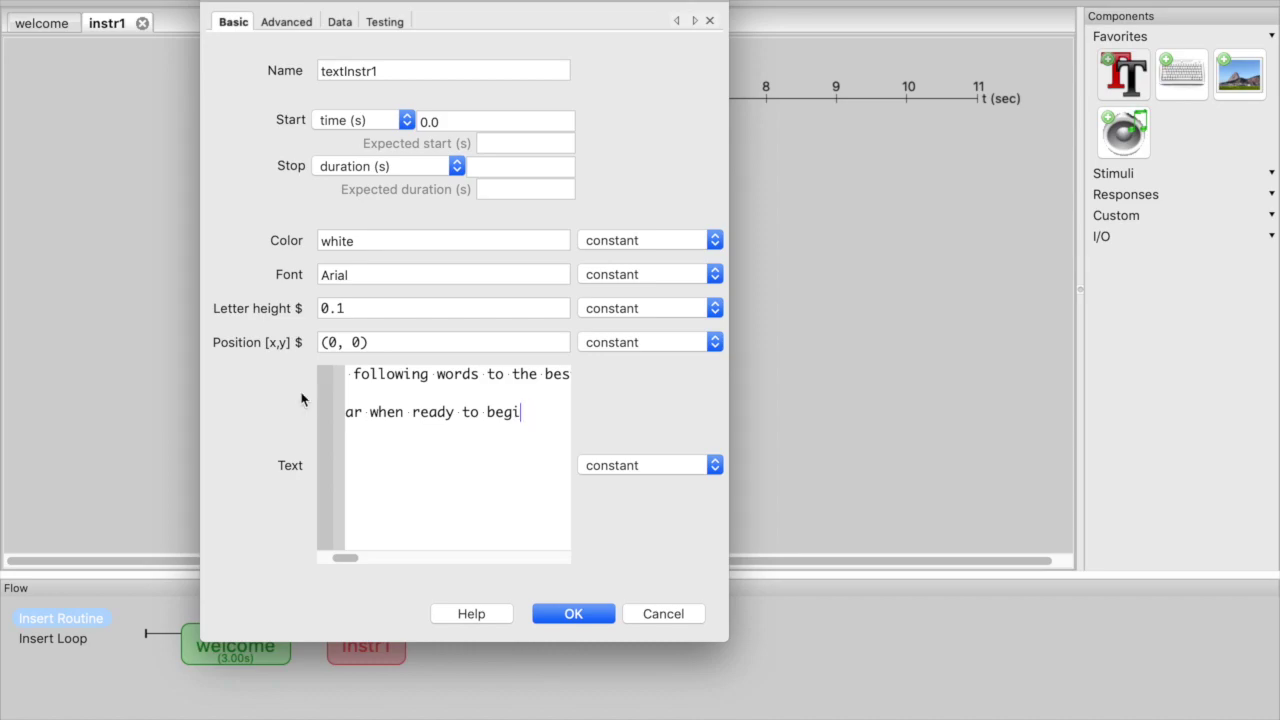
{"action": "left_click", "coordinate": [573, 613]}
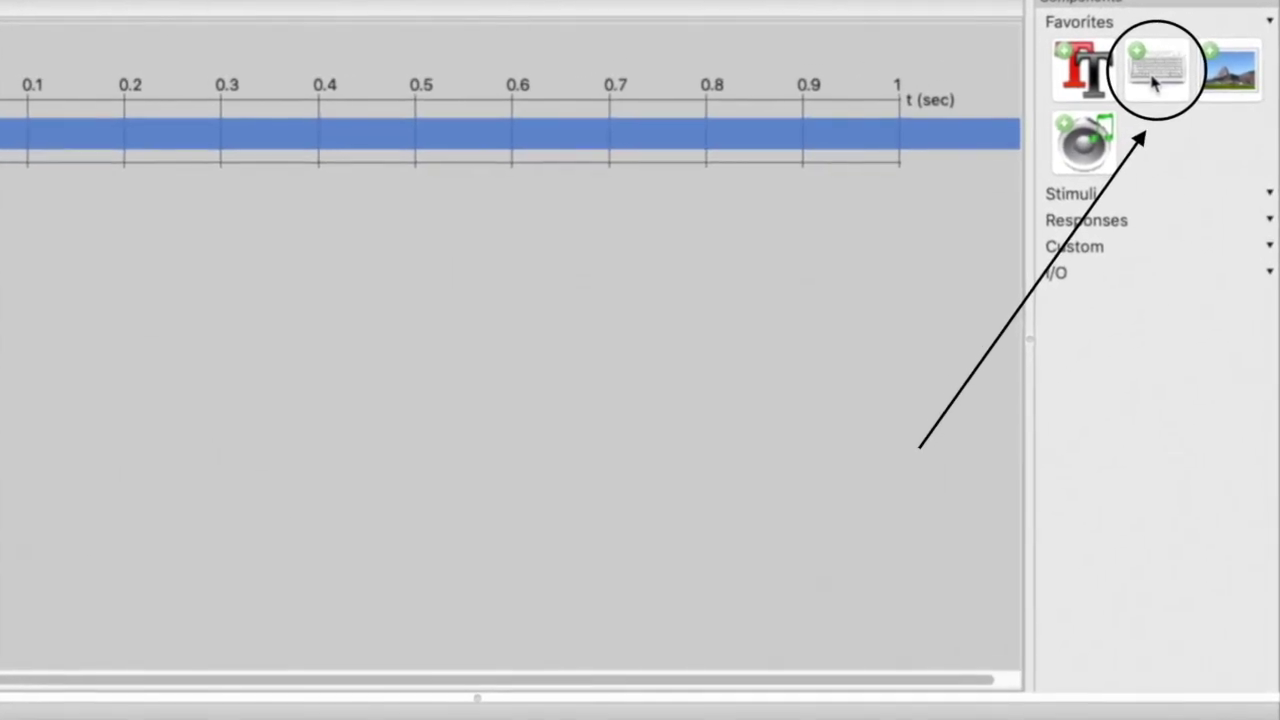
Step: Add a keyboard component named key_respInstr1 to the instr1 routine, with 'space' as its only allowed key
{"action": "left_click", "coordinate": [1183, 76]}
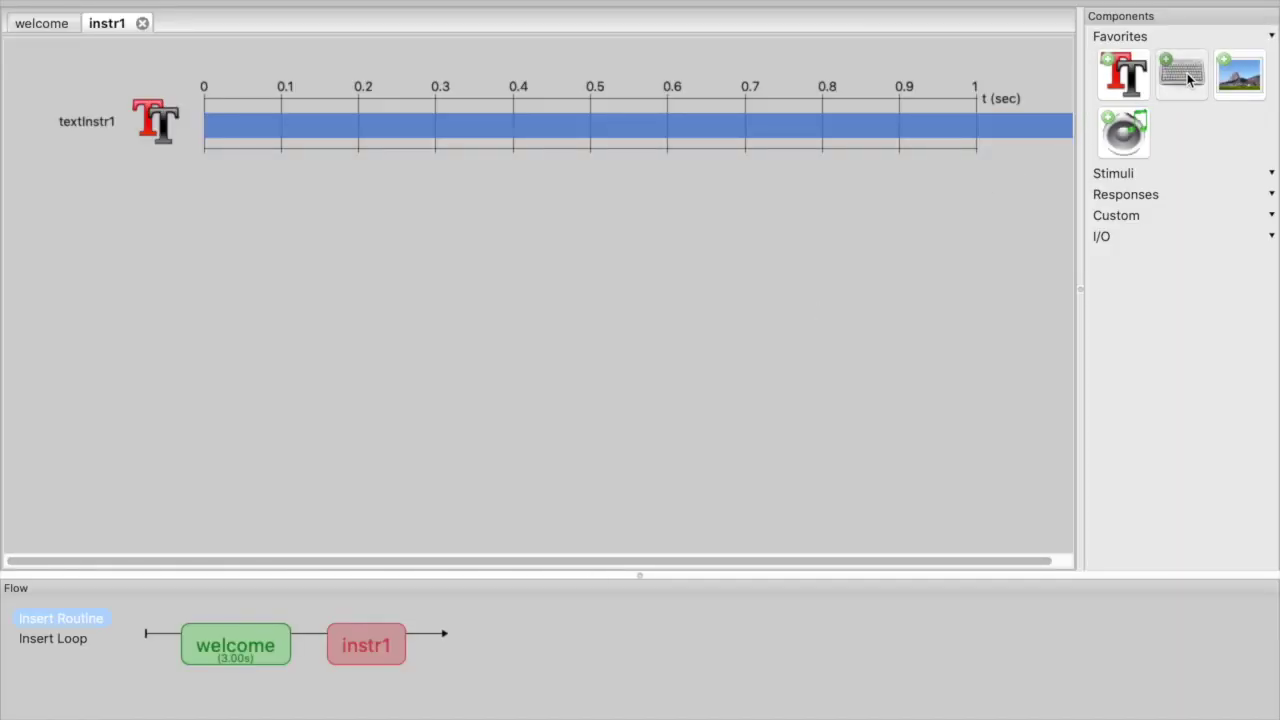
{"action": "left_click", "coordinate": [450, 72]}
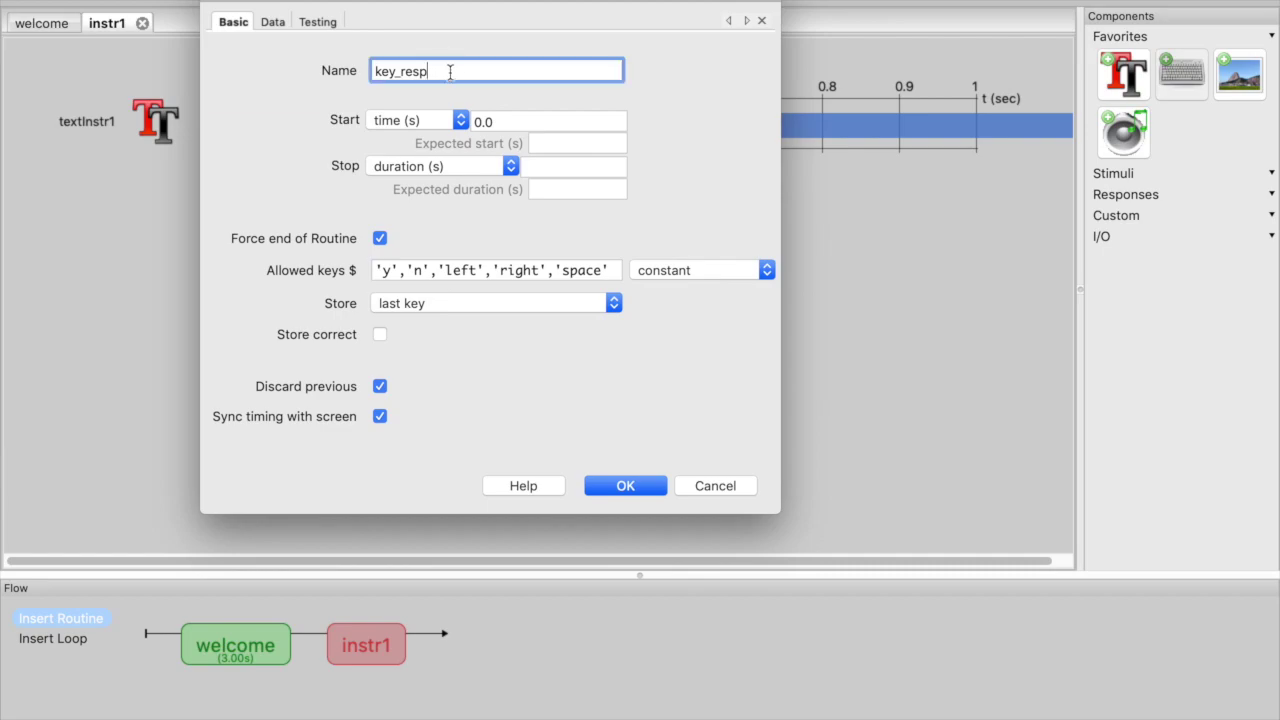
{"action": "type", "text": "Instr1"}
{"action": "left_click", "coordinate": [557, 271]}
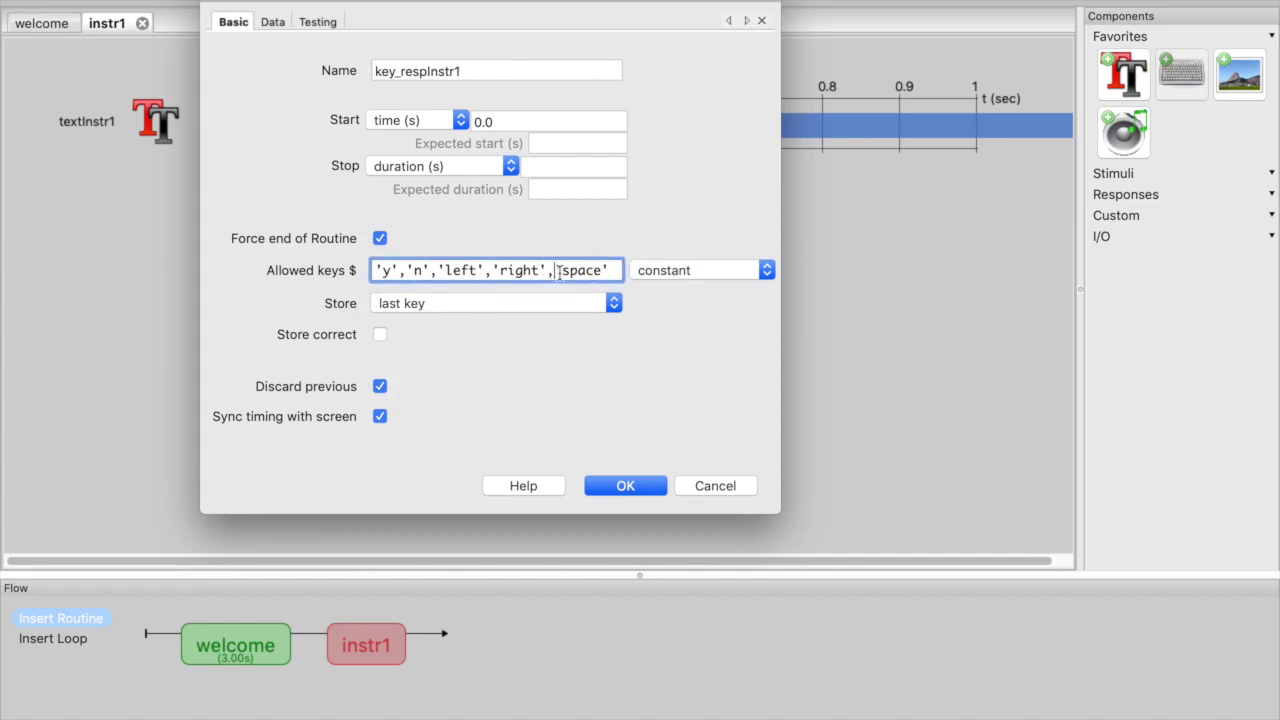
{"action": "left_click_drag", "start_coordinate": [555, 270], "coordinate": [351, 265]}
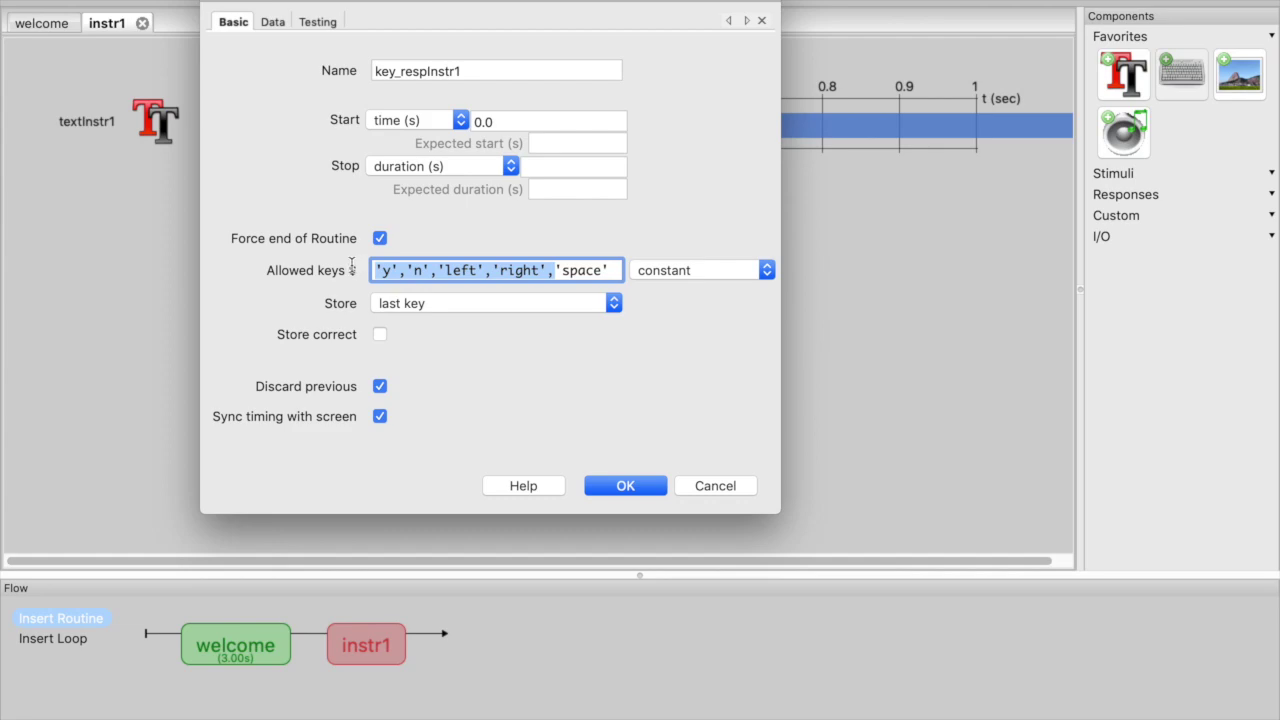
{"action": "key", "text": "BackSpace"}
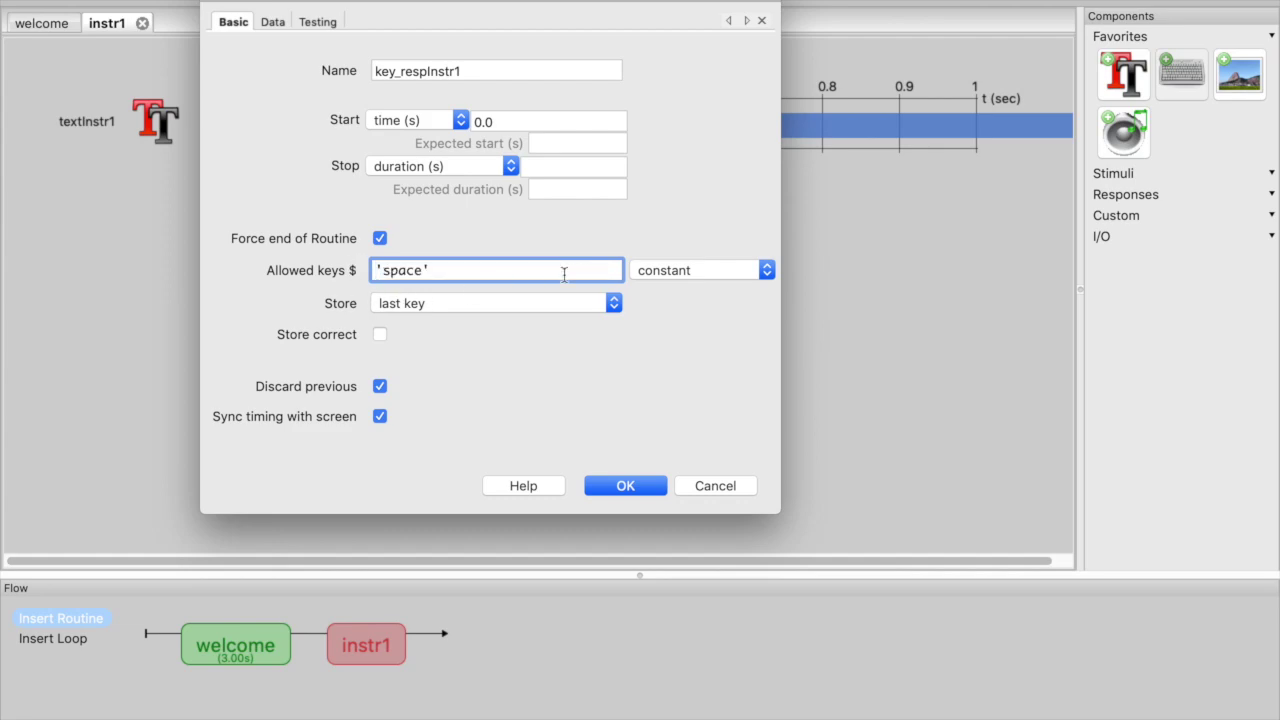
{"action": "left_click", "coordinate": [621, 487]}
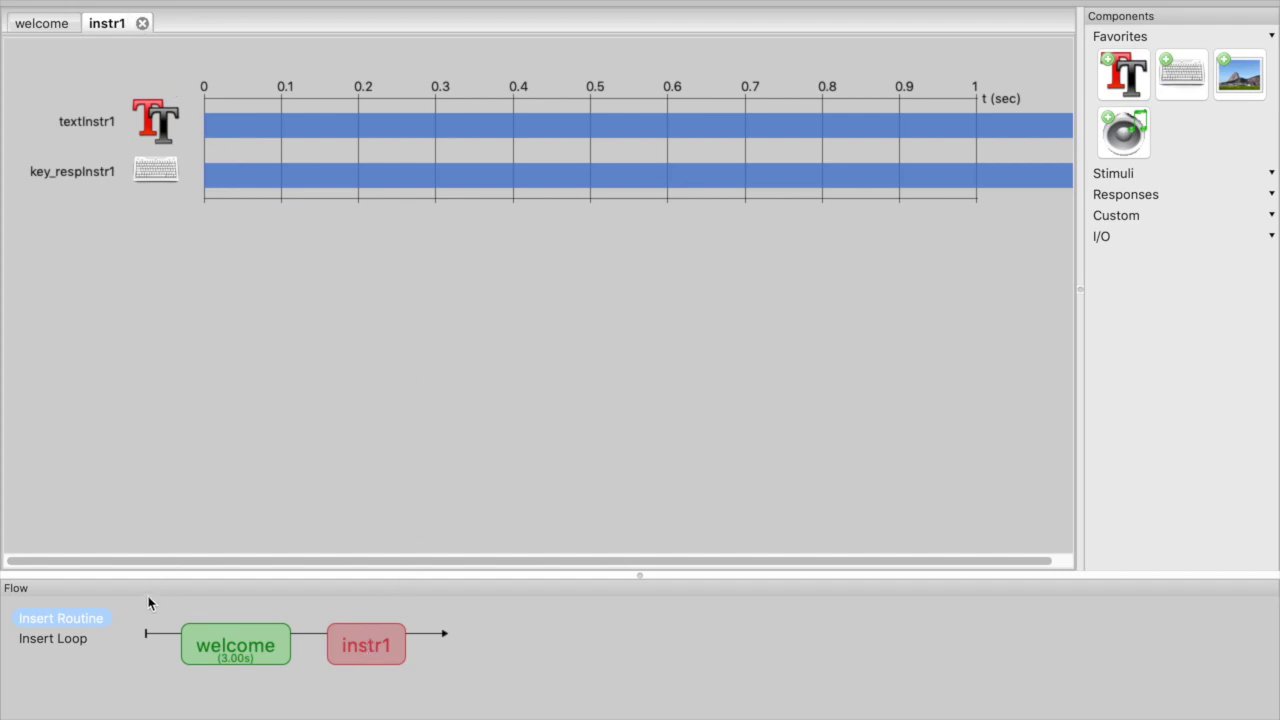
Step: Insert a new routine named lureFruit into the flow directly after instr1
{"action": "left_click", "coordinate": [97, 619]}
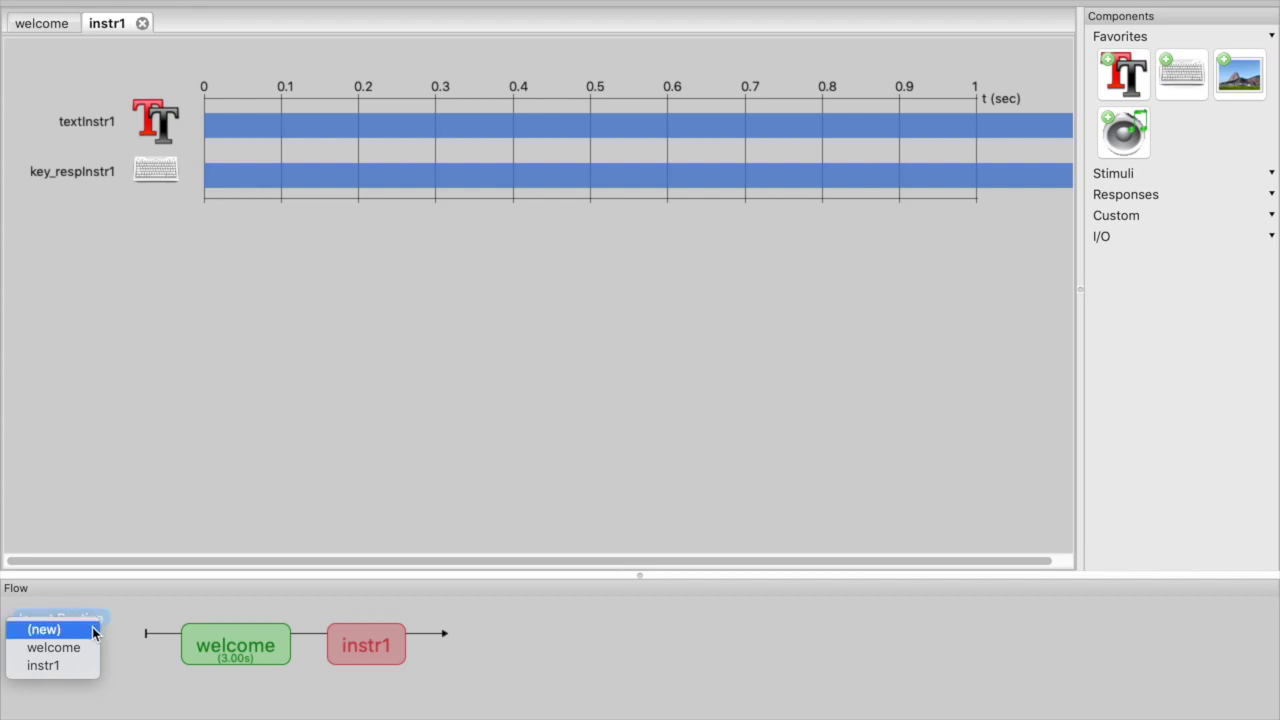
{"action": "left_click", "coordinate": [96, 630]}
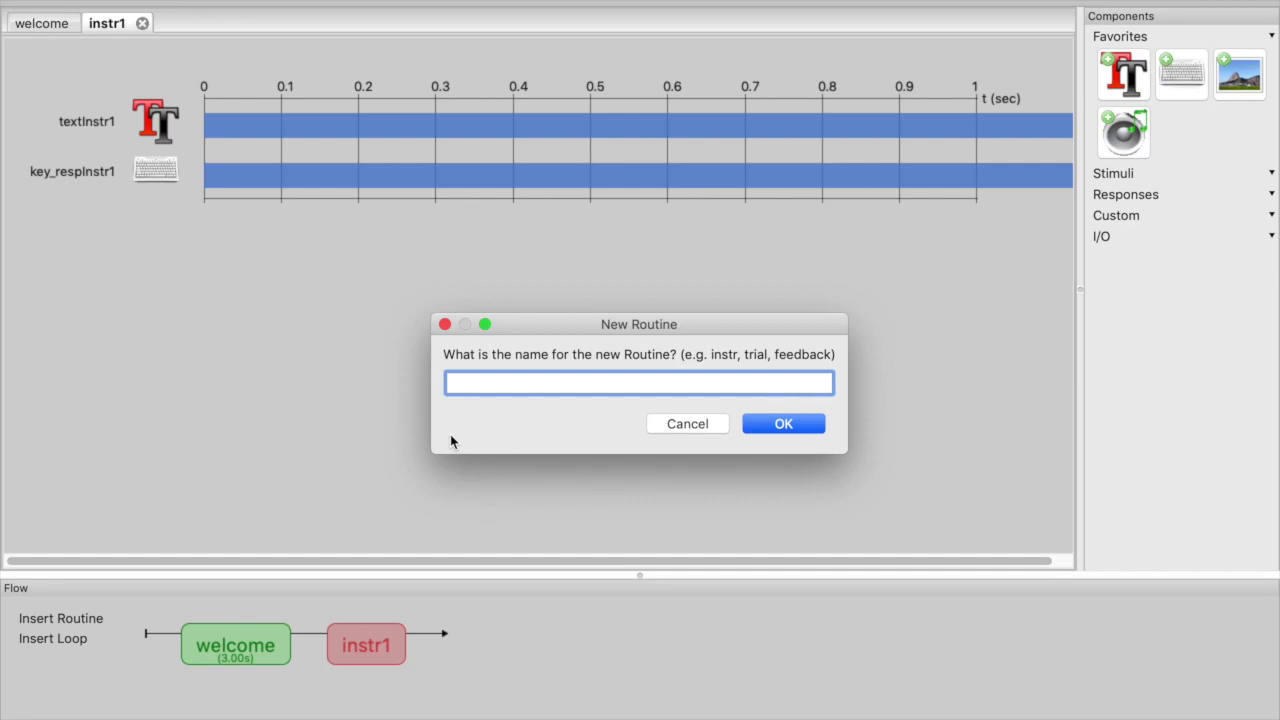
{"action": "type", "text": "lureFruit"}
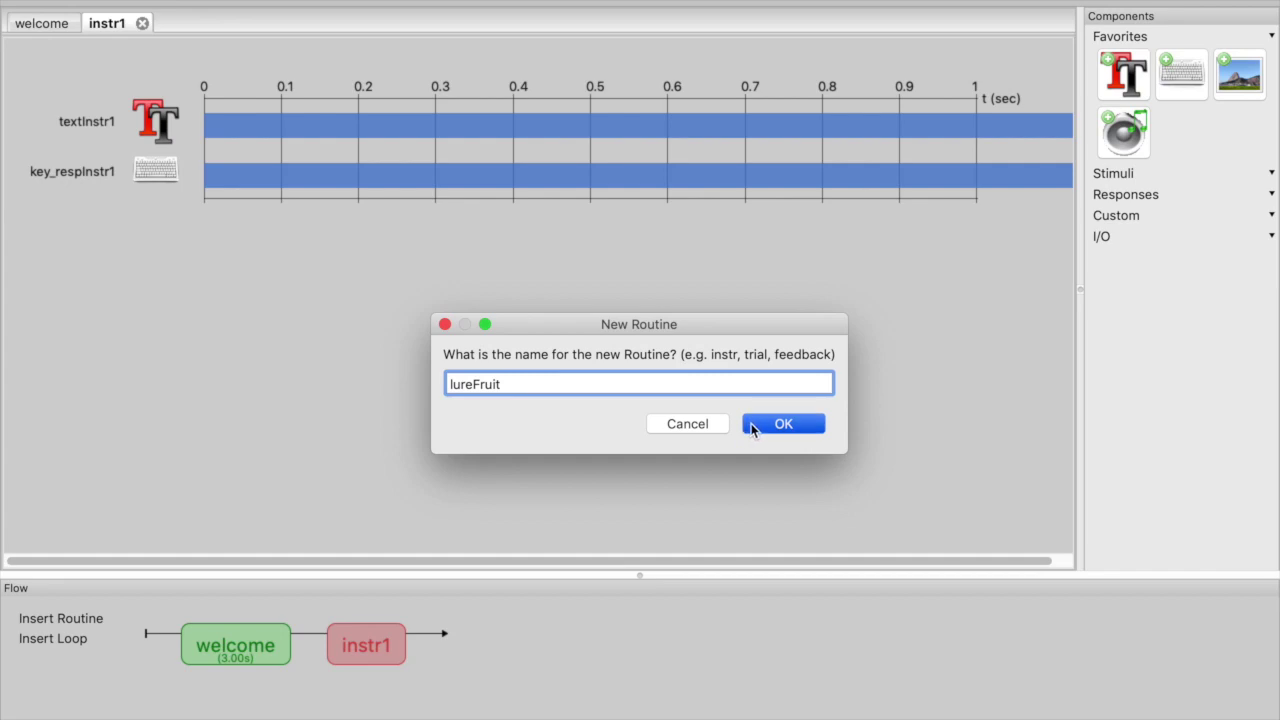
{"action": "left_click", "coordinate": [751, 425]}
{"action": "left_click", "coordinate": [430, 634]}
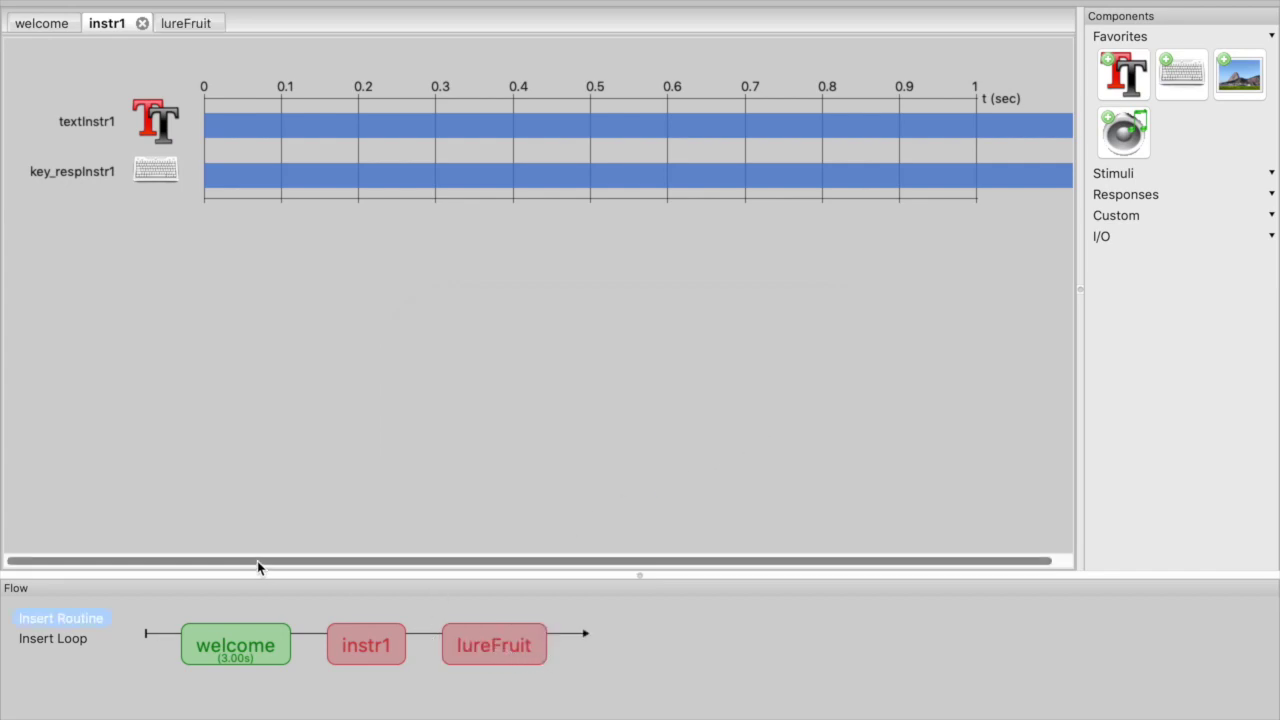
Step: Insert a new routine named blank into the flow directly after lureFruit
{"action": "left_click", "coordinate": [65, 620]}
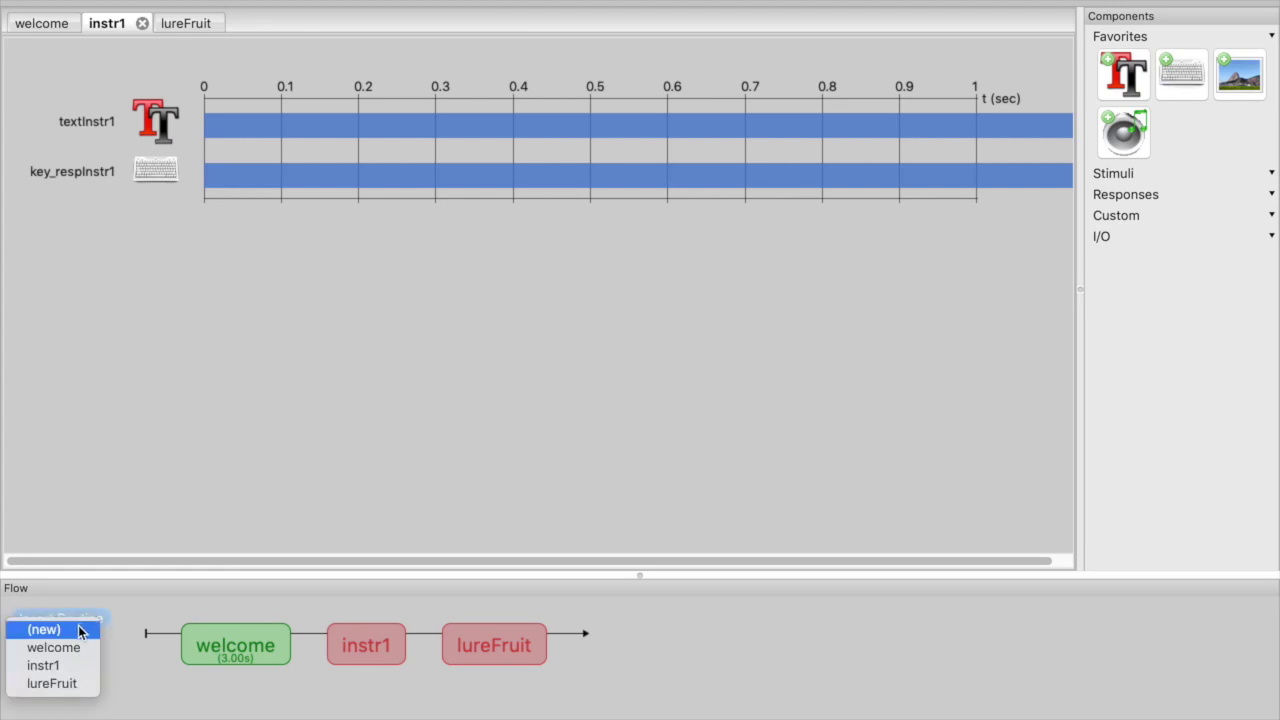
{"action": "left_click", "coordinate": [80, 628]}
{"action": "type", "text": "blank"}
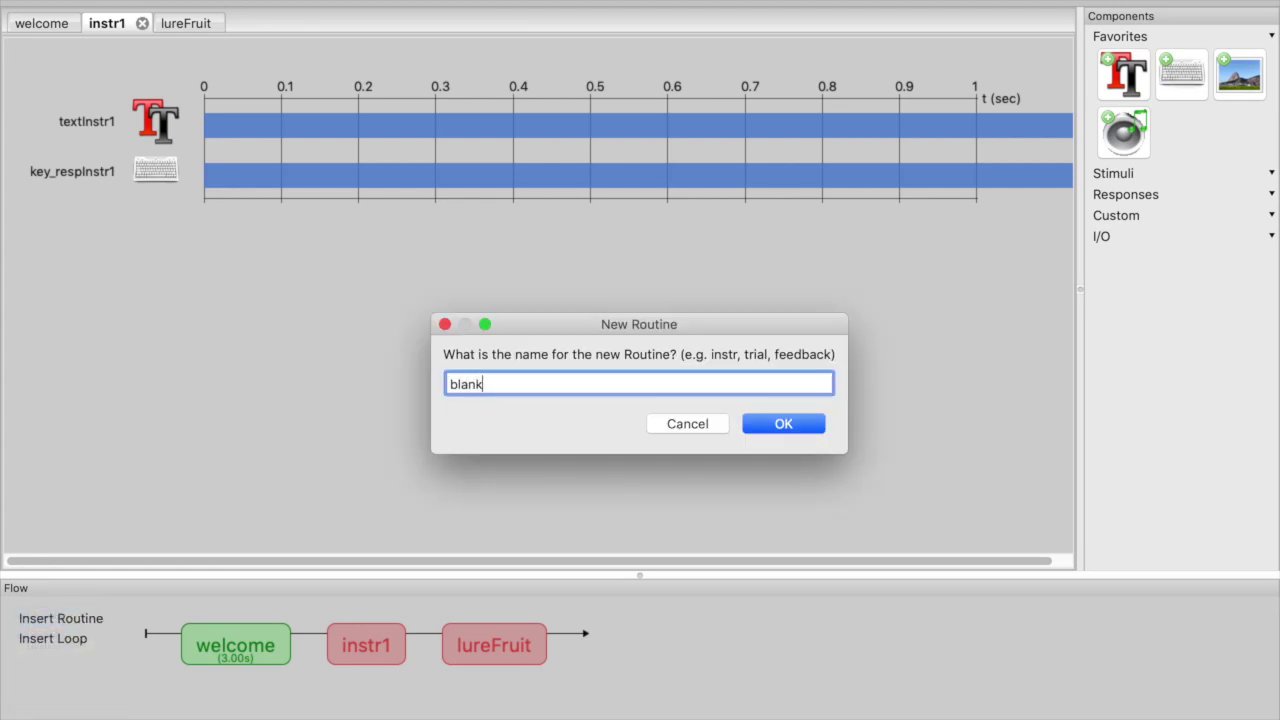
{"action": "left_click", "coordinate": [783, 424]}
{"action": "left_click", "coordinate": [568, 634]}
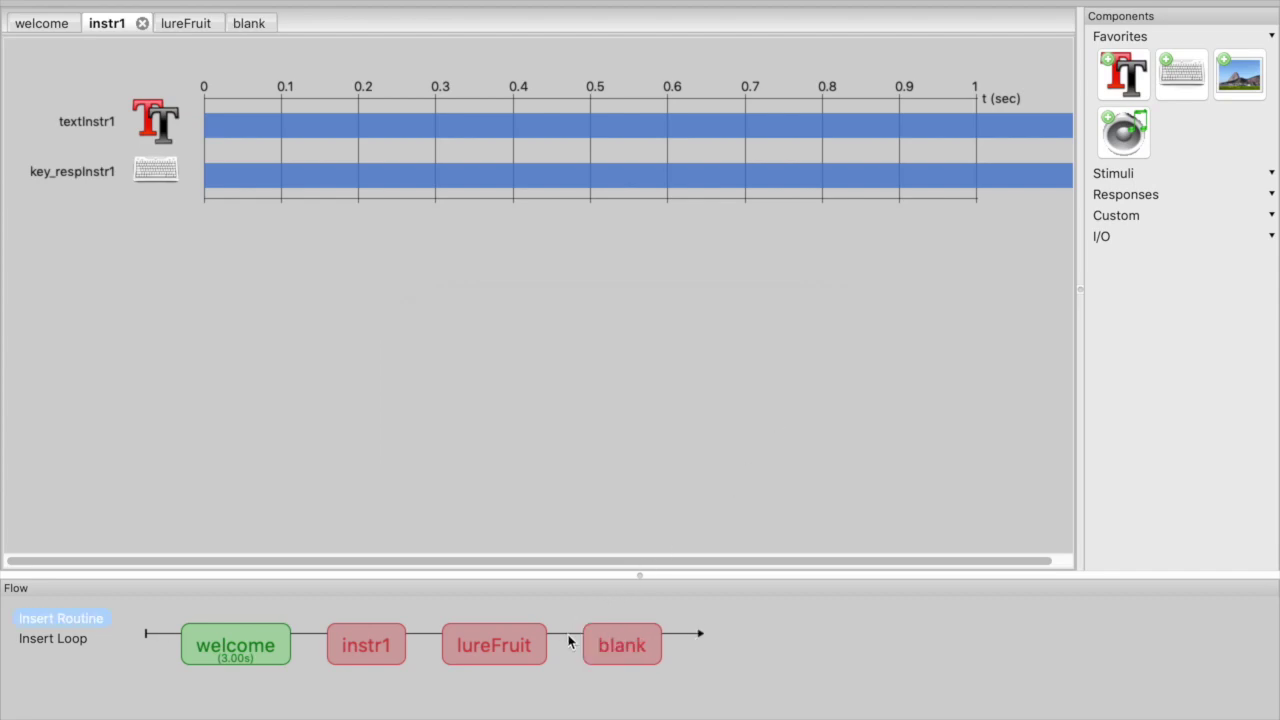
Step: Add a text component named textBlank to the blank routine and set its stop duration to 0.5 seconds
{"action": "left_click", "coordinate": [613, 640]}
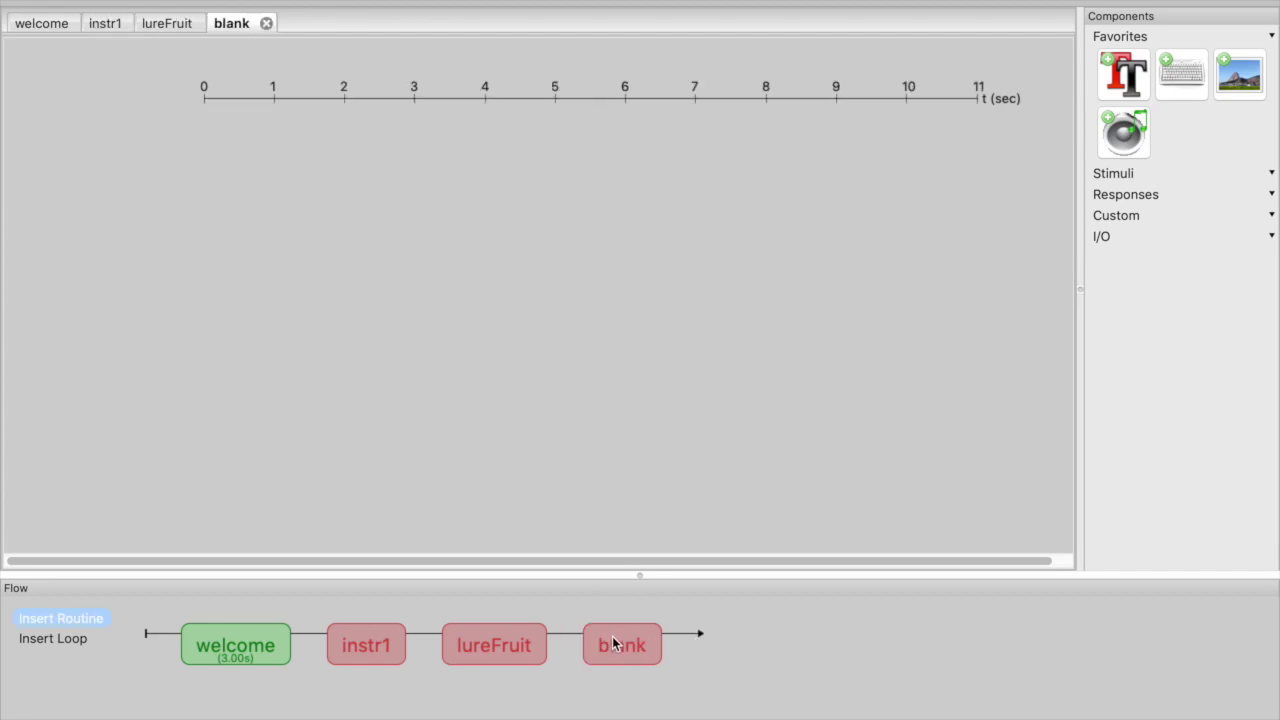
{"action": "left_click", "coordinate": [1123, 75]}
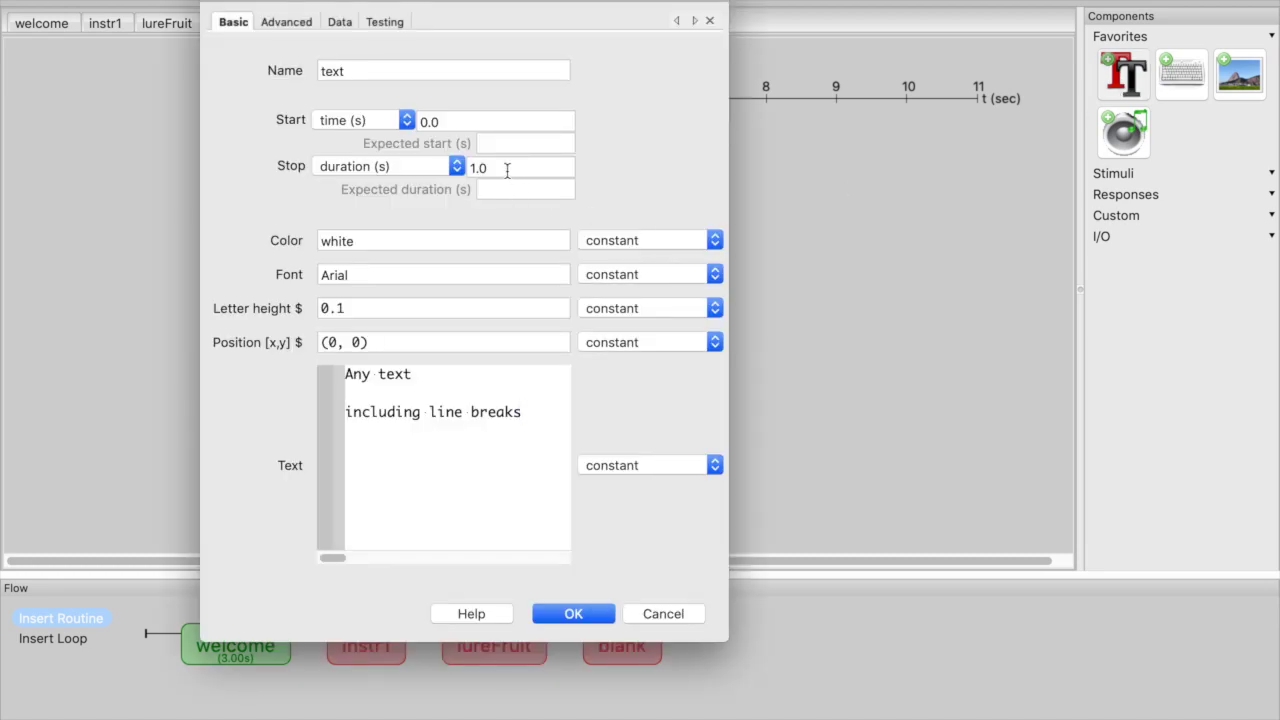
{"action": "left_click_drag", "start_coordinate": [507, 170], "coordinate": [445, 167]}
{"action": "key", "text": "BackSpace"}
{"action": "type", "text": "0.5"}
{"action": "left_click", "coordinate": [438, 76]}
{"action": "type", "text": "Blank"}
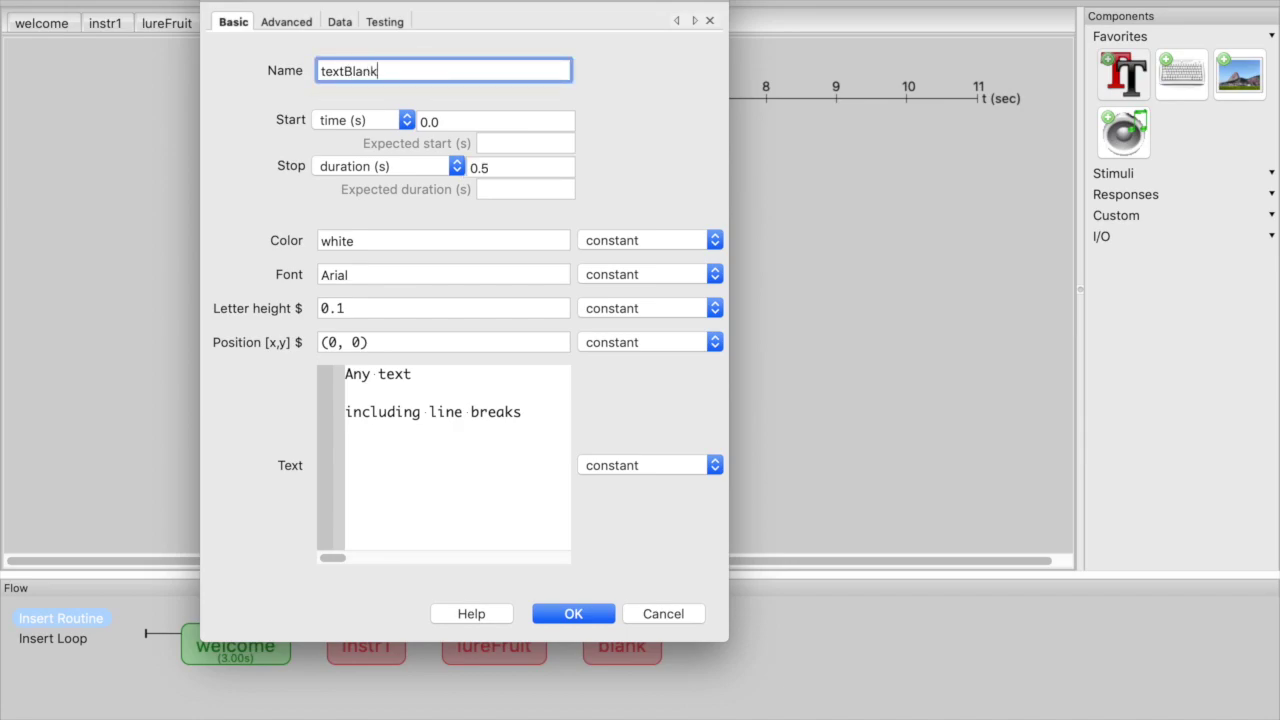
Step: Clear the placeholder text of textBlank so that the component displays nothing
{"action": "left_click", "coordinate": [543, 421]}
{"action": "left_click_drag", "start_coordinate": [543, 421], "coordinate": [268, 377]}
{"action": "key", "text": "BackSpace"}
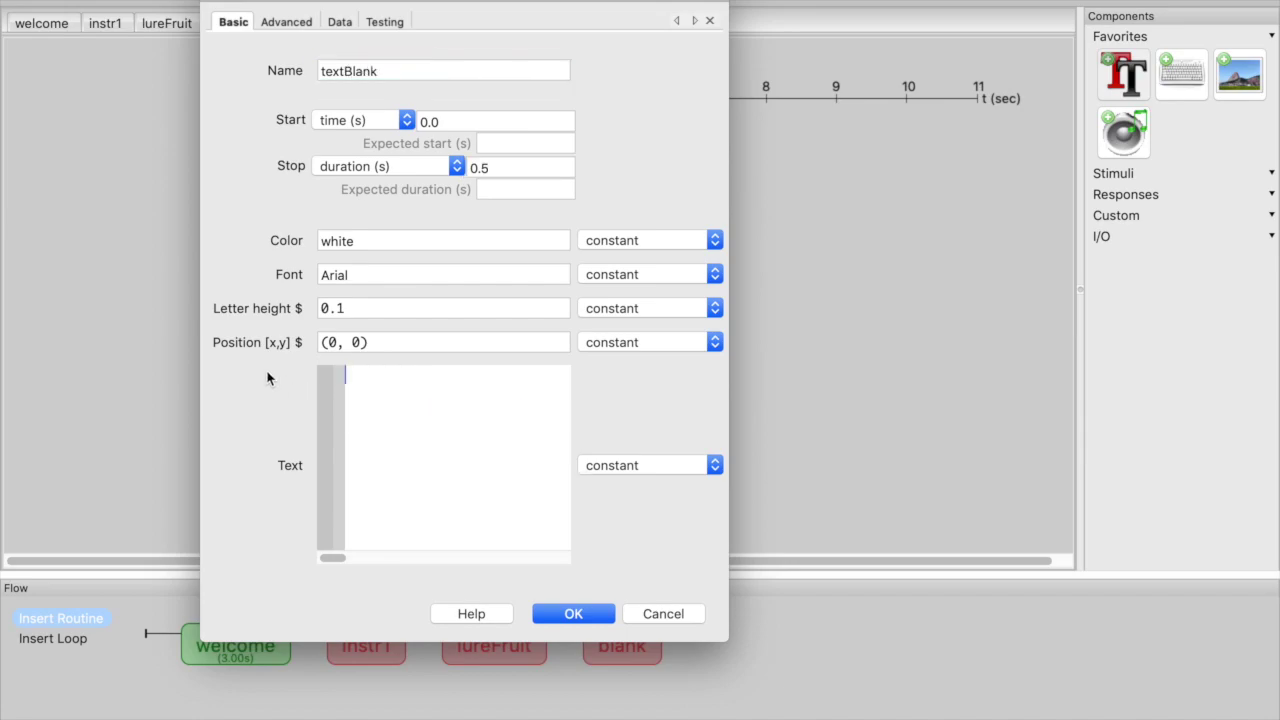
Step: Accept the textBlank settings and insert a loop named trialsFruit around the lureFruit and blank routines
{"action": "left_click", "coordinate": [574, 614]}
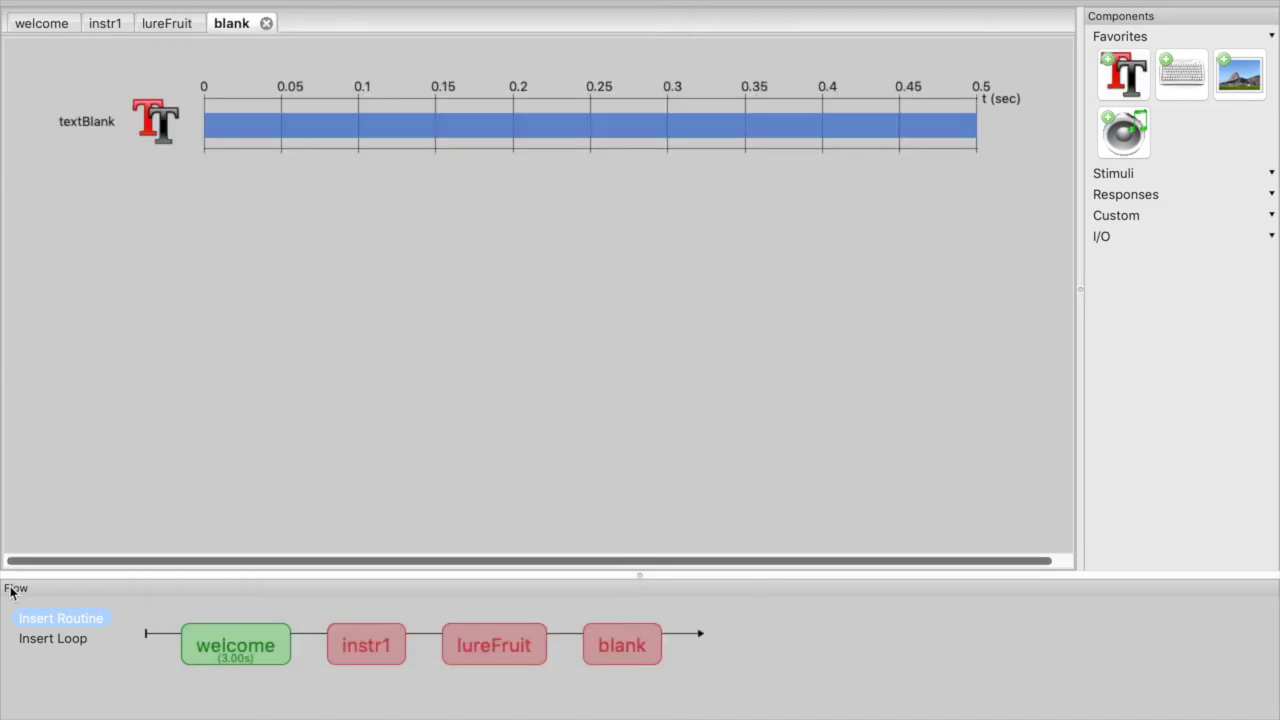
{"action": "left_click", "coordinate": [58, 618]}
{"action": "left_click", "coordinate": [55, 636]}
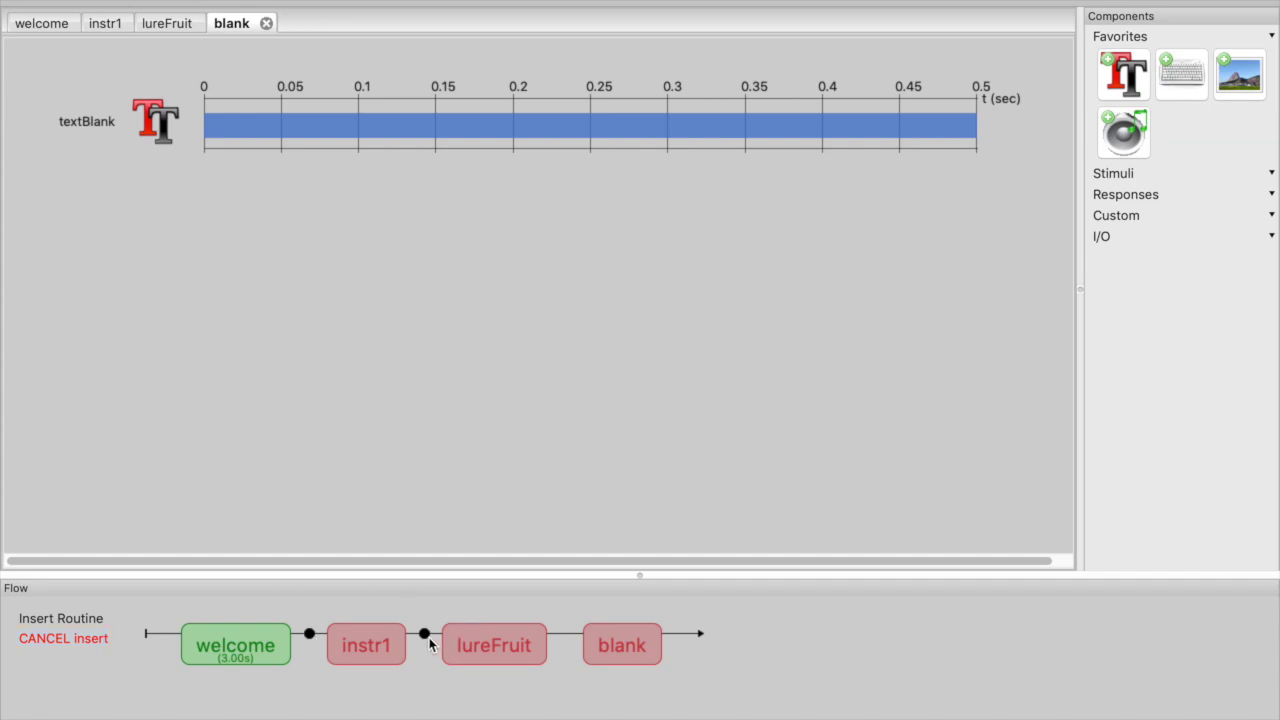
{"action": "left_click", "coordinate": [429, 637]}
{"action": "left_click", "coordinate": [684, 640]}
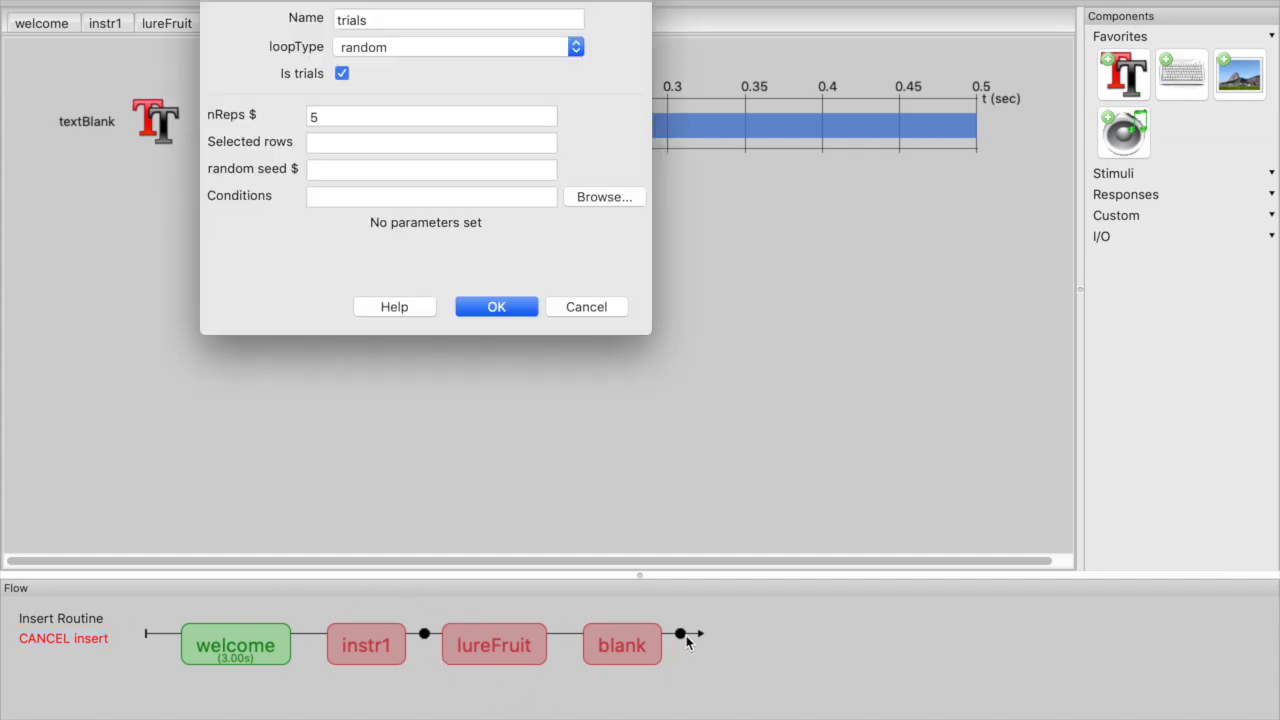
{"action": "left_click", "coordinate": [468, 18]}
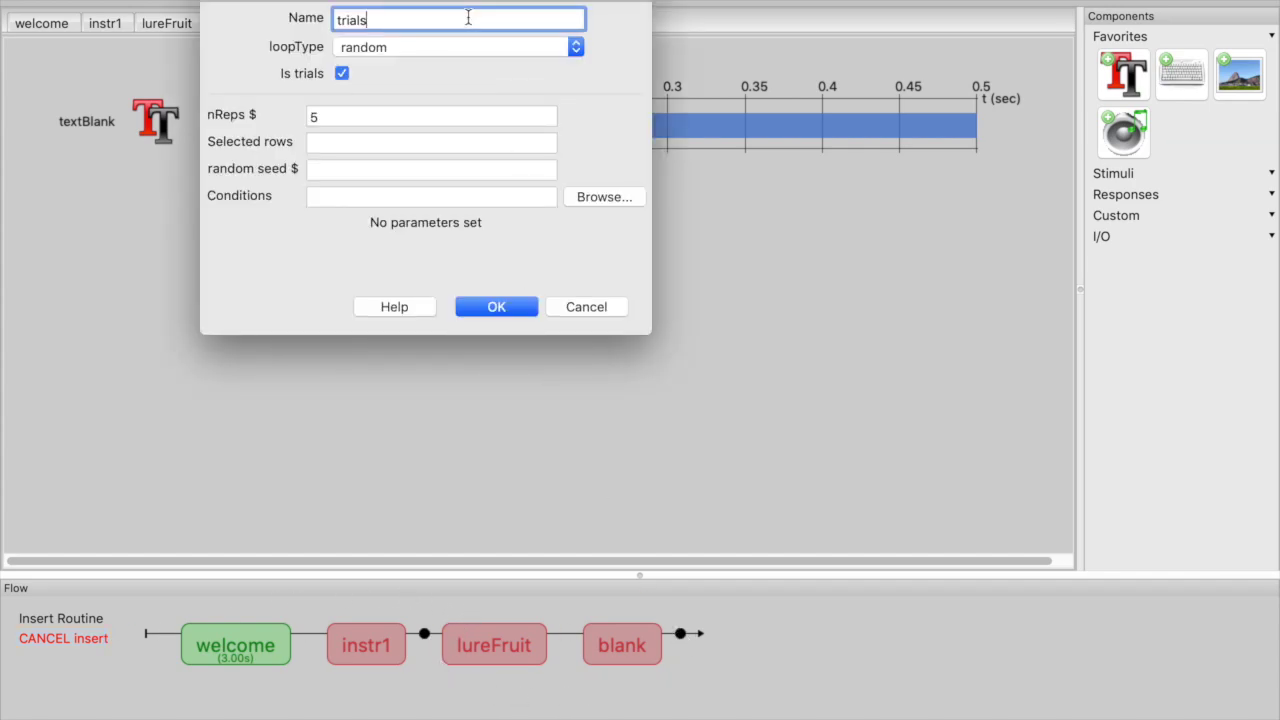
{"action": "type", "text": "Fruit"}
Step: Keep the trialsFruit loop type as random and set its number of repetitions to 1
{"action": "left_click", "coordinate": [363, 114]}
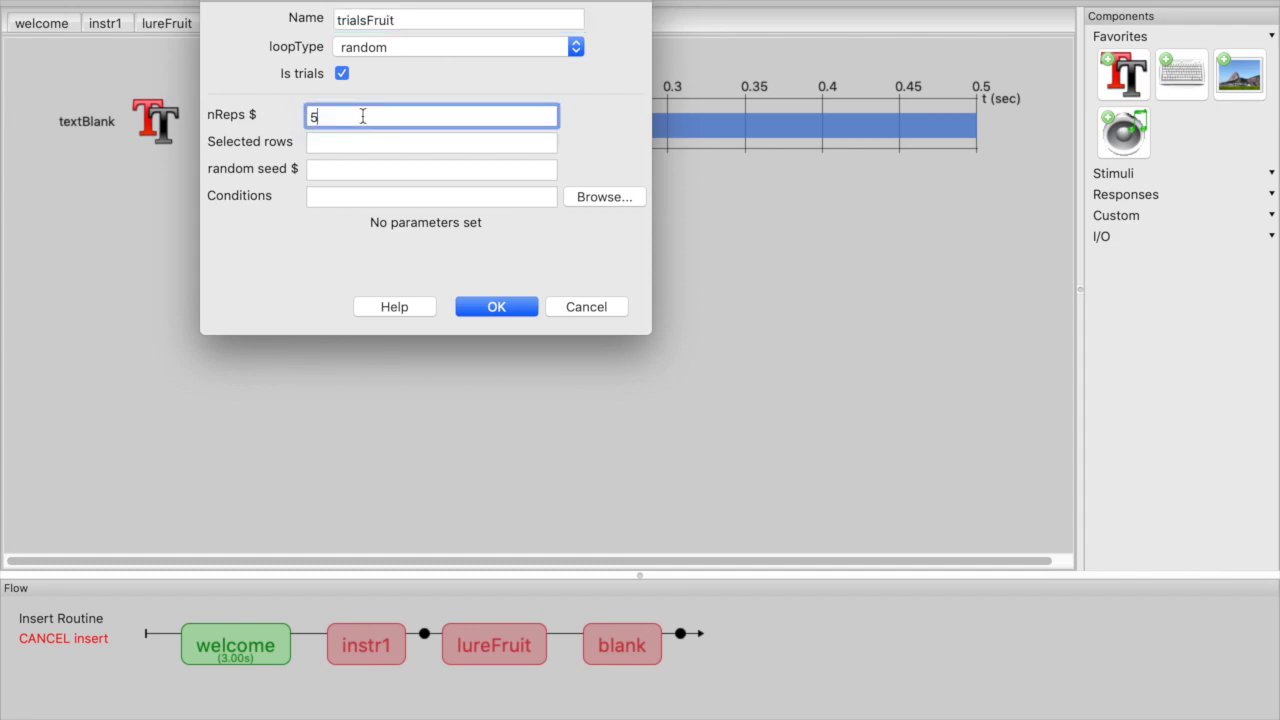
{"action": "left_click", "coordinate": [443, 48]}
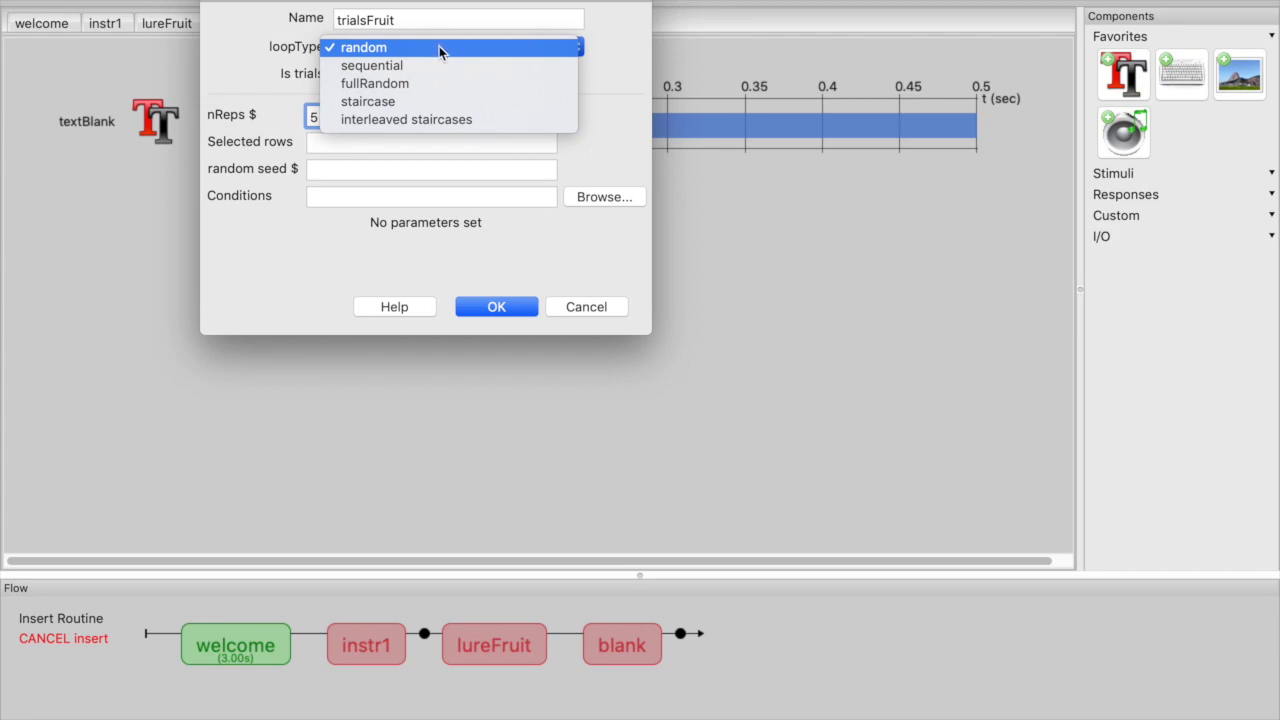
{"action": "left_click", "coordinate": [440, 48]}
{"action": "left_click_drag", "start_coordinate": [340, 119], "coordinate": [271, 115]}
{"action": "type", "text": "1"}
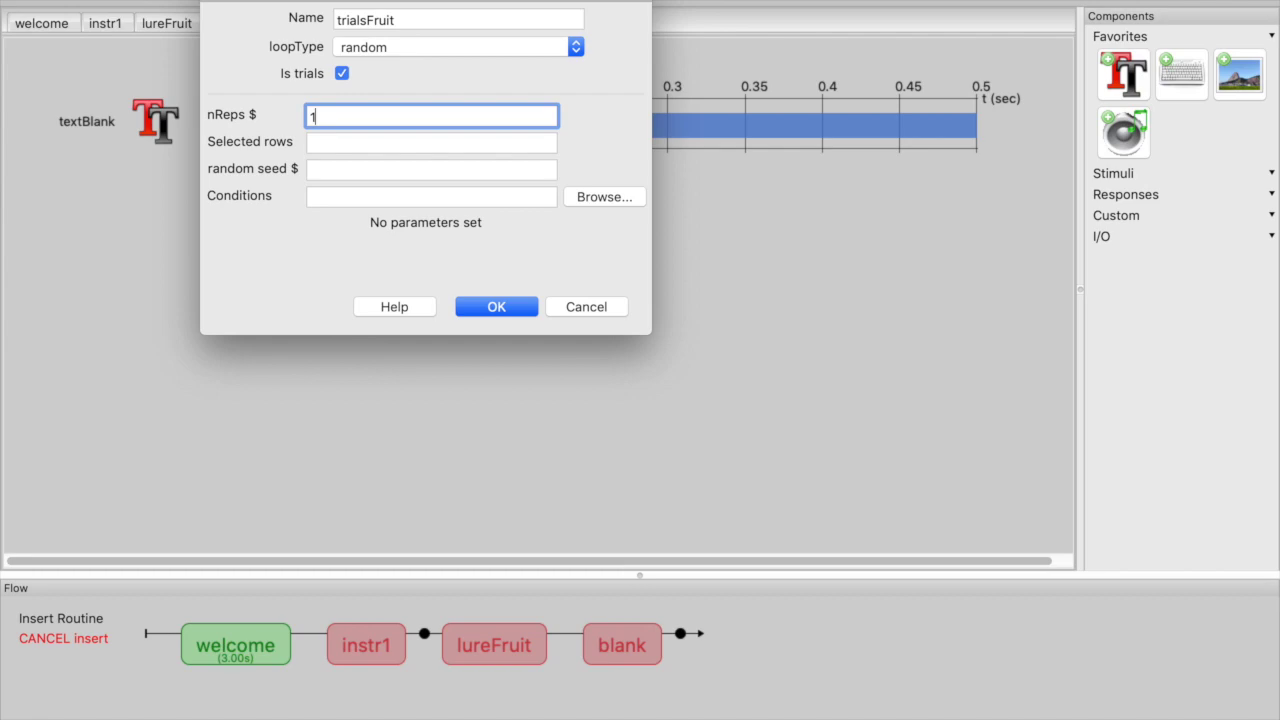
Step: Load DRMTest.csv from the Desktop as the conditions file of the trialsFruit loop and accept the loop
{"action": "left_click", "coordinate": [350, 196]}
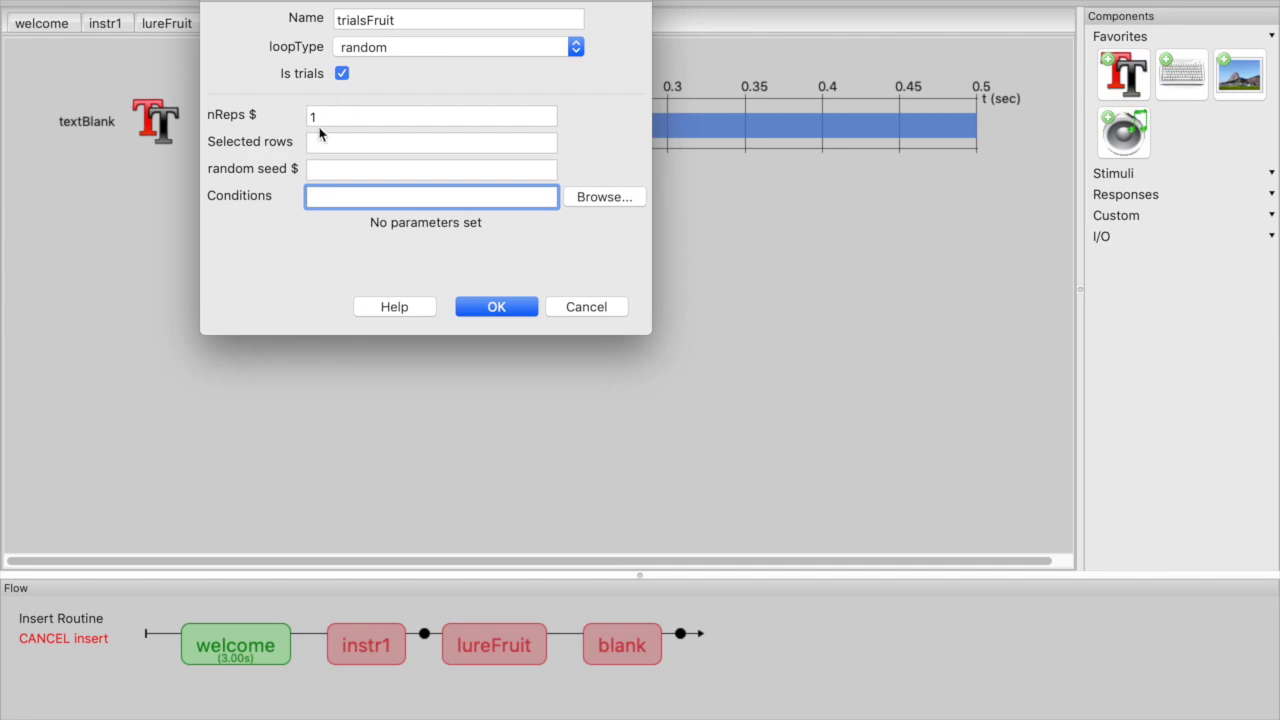
{"action": "left_click", "coordinate": [604, 198]}
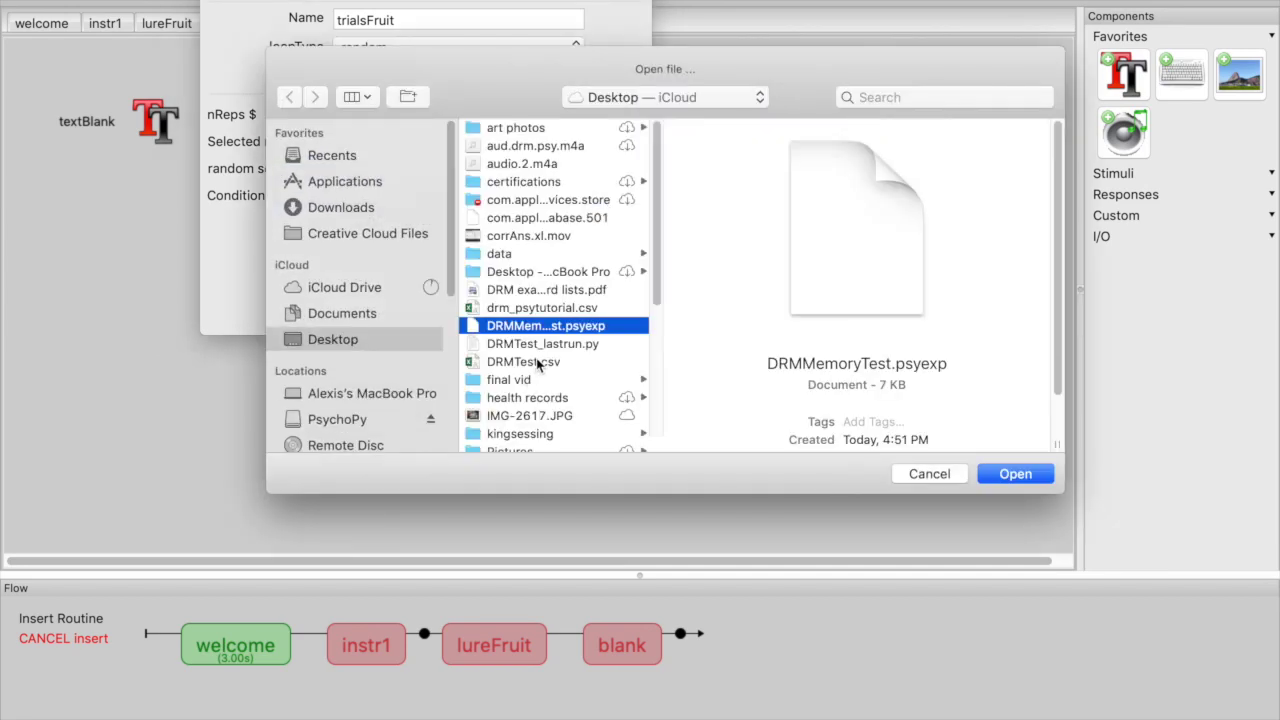
{"action": "left_click", "coordinate": [536, 364]}
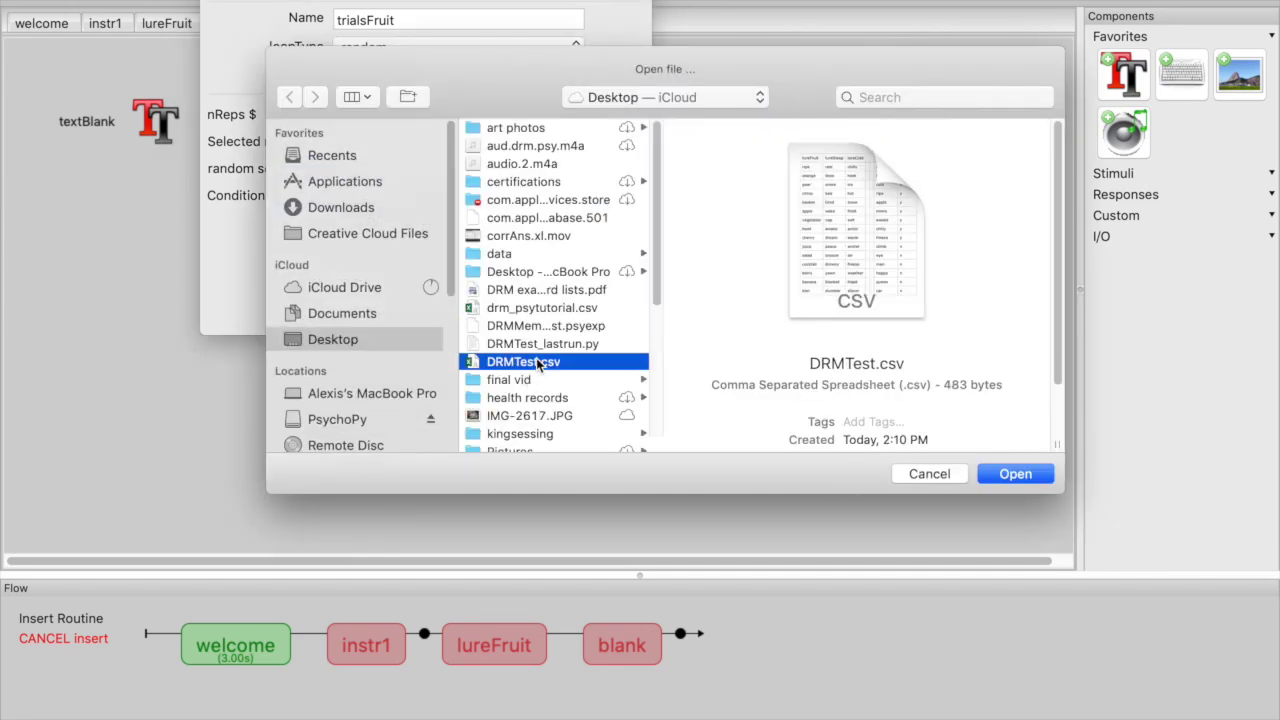
{"action": "double_click", "coordinate": [537, 363]}
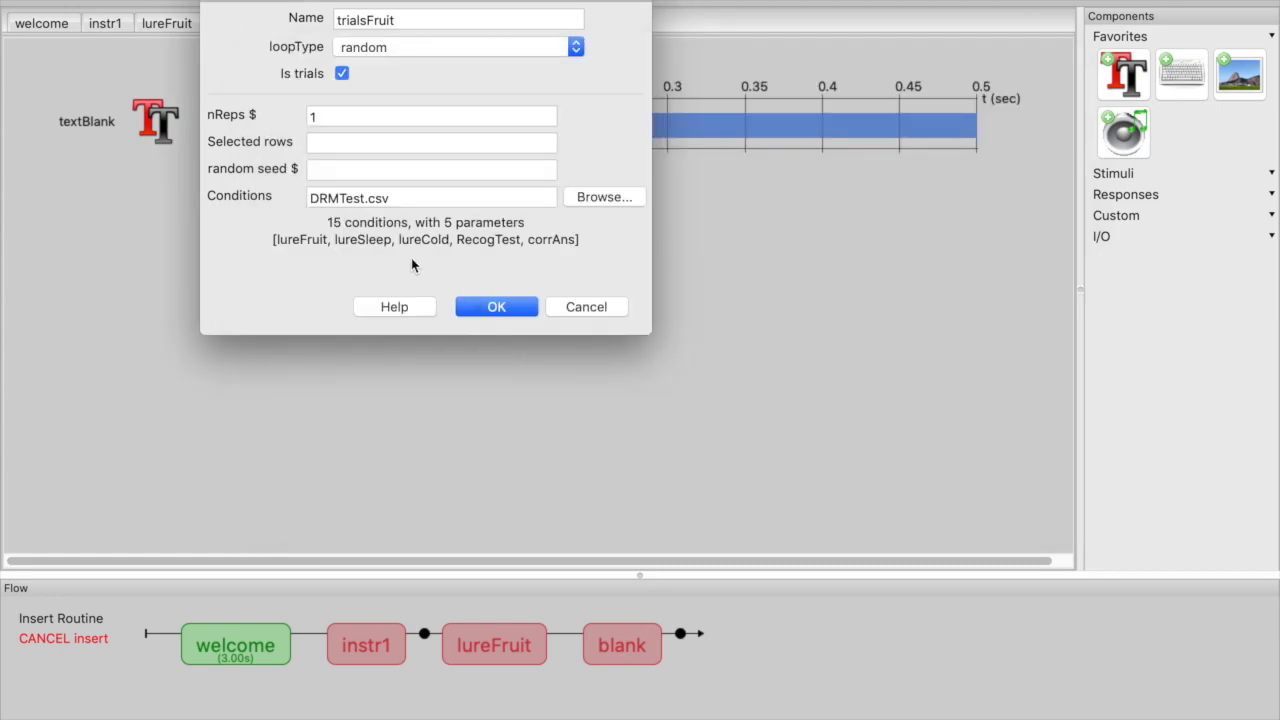
{"action": "left_click", "coordinate": [477, 306]}
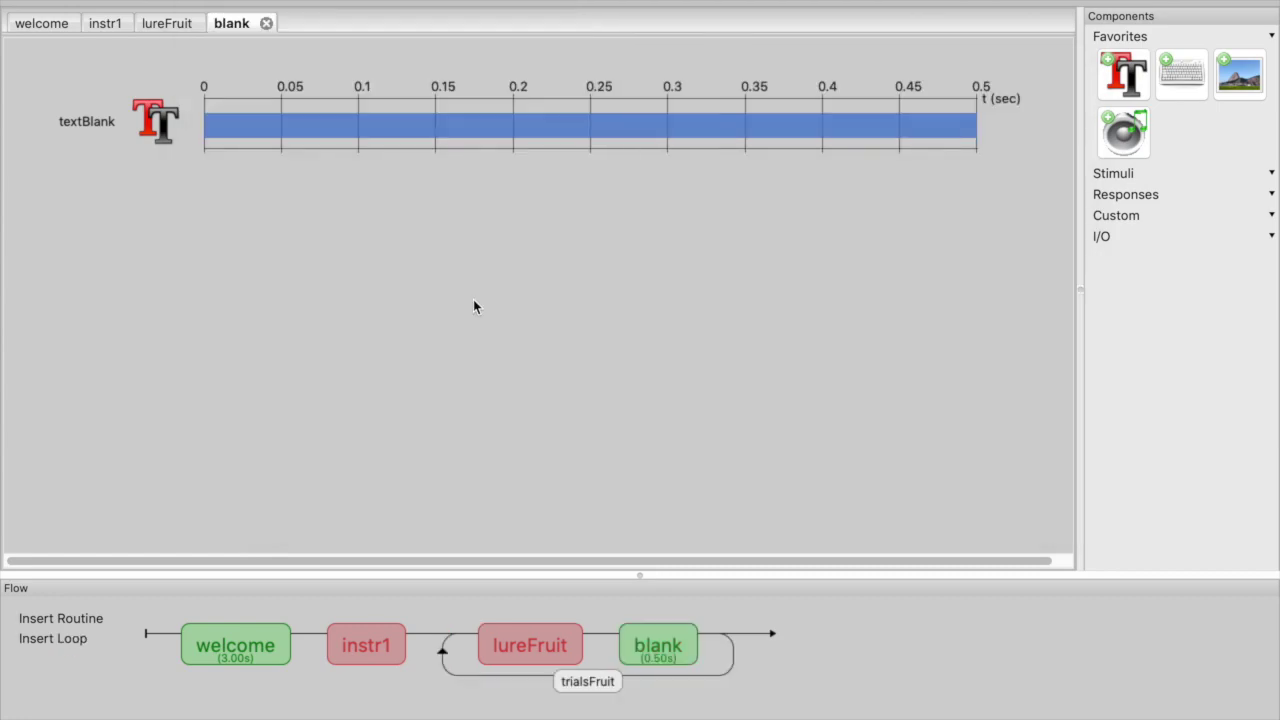
Step: Add a text component named textFruit to the lureFruit routine
{"action": "left_click", "coordinate": [548, 650]}
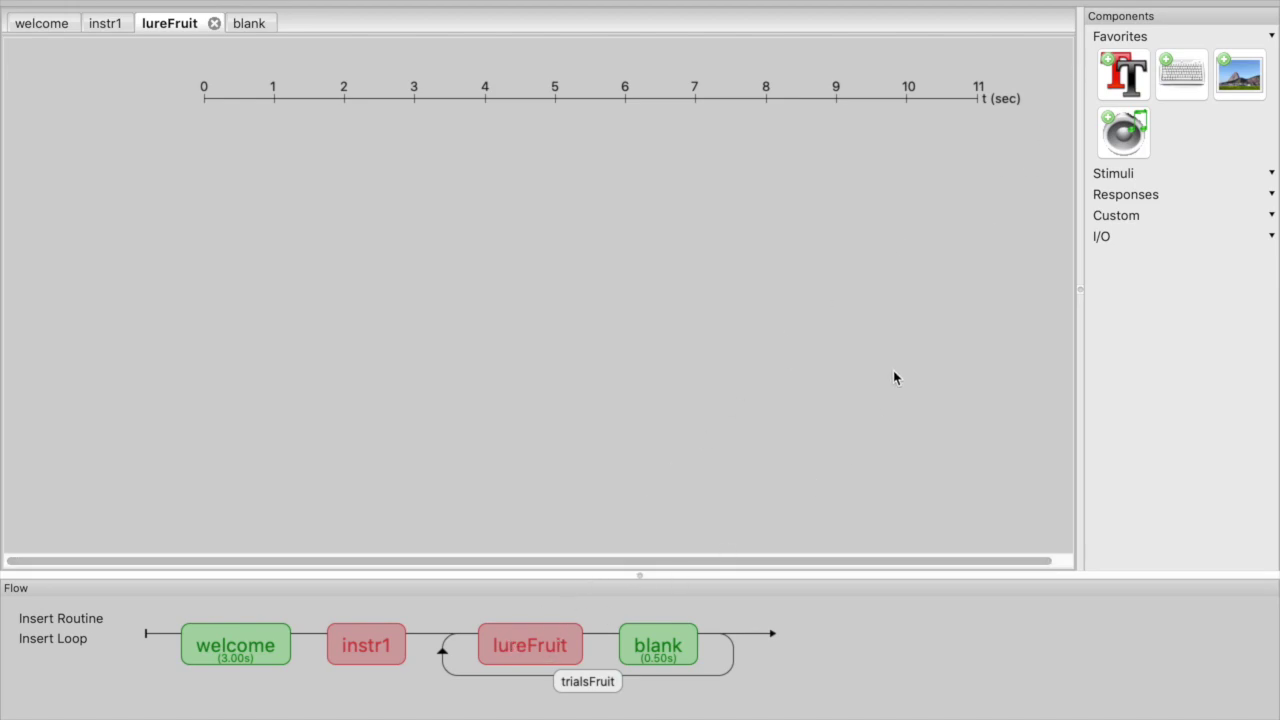
{"action": "left_click", "coordinate": [1123, 75]}
{"action": "left_click", "coordinate": [460, 76]}
{"action": "type", "text": "Fruit"}
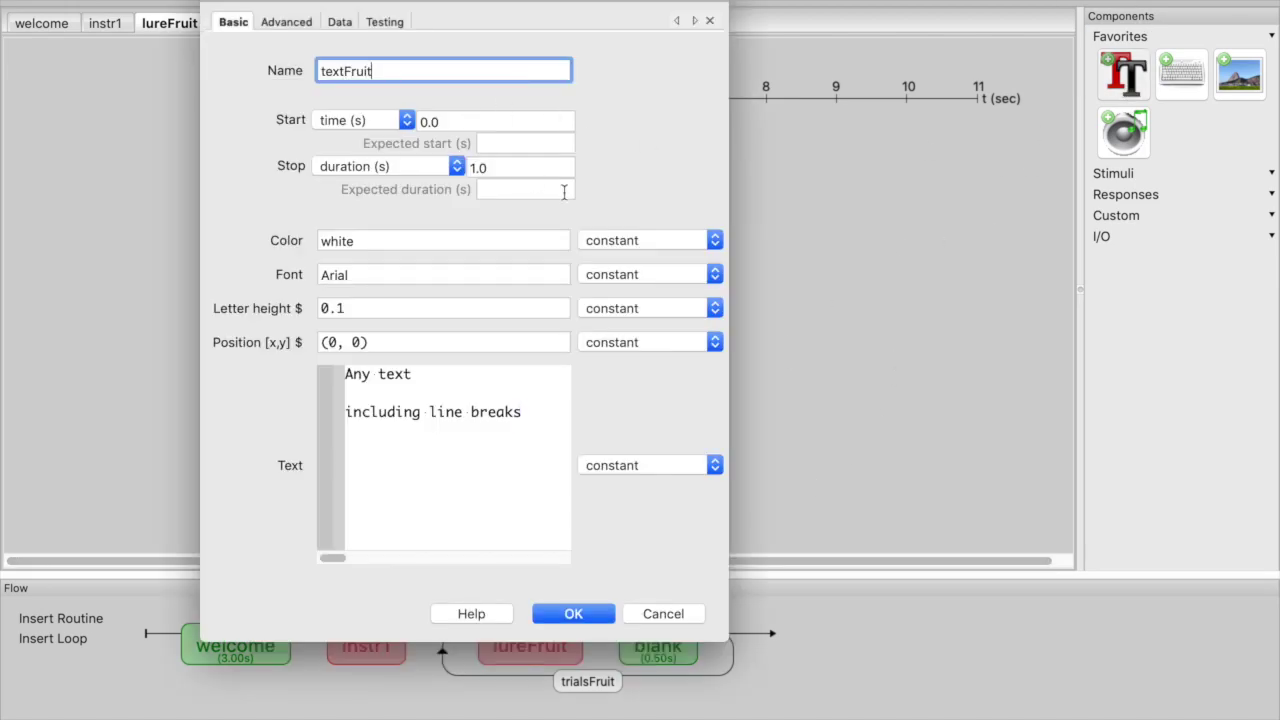
{"action": "key", "text": "Tab"}
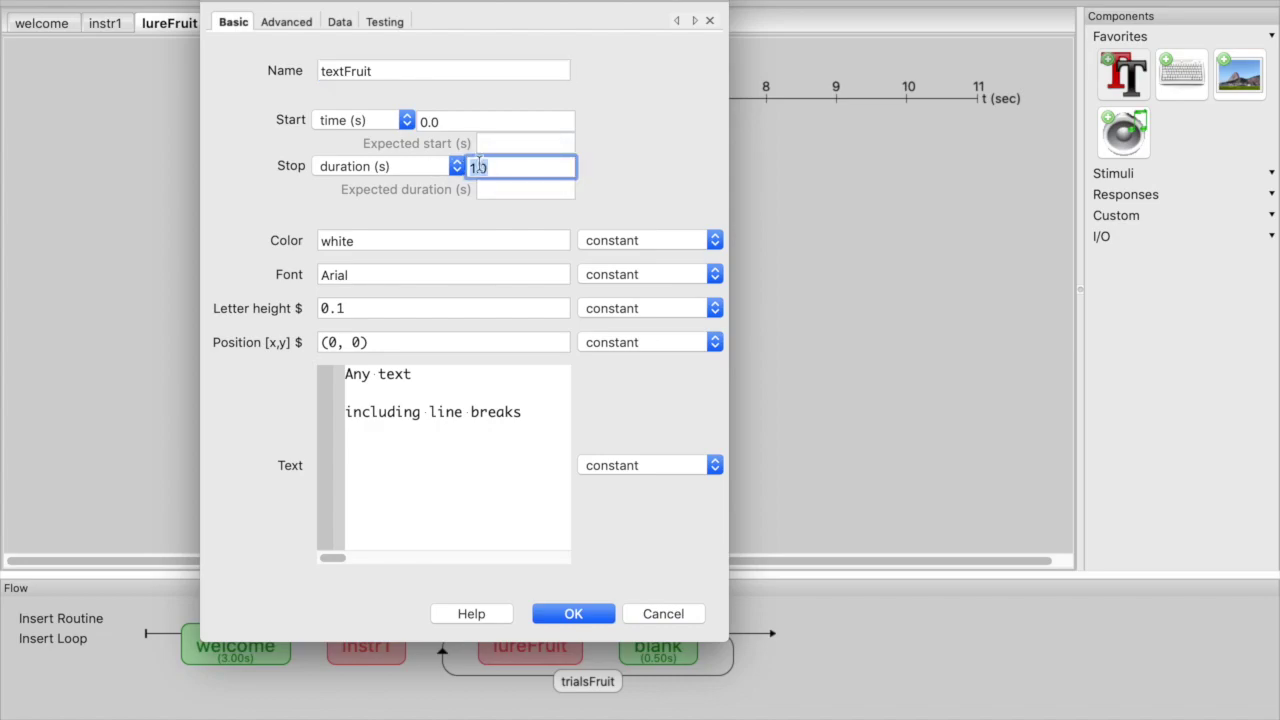
Step: Replace the placeholder text of textFruit with $lureFruit and have it set every repeat
{"action": "left_click", "coordinate": [556, 412]}
{"action": "key", "text": "super+a"}
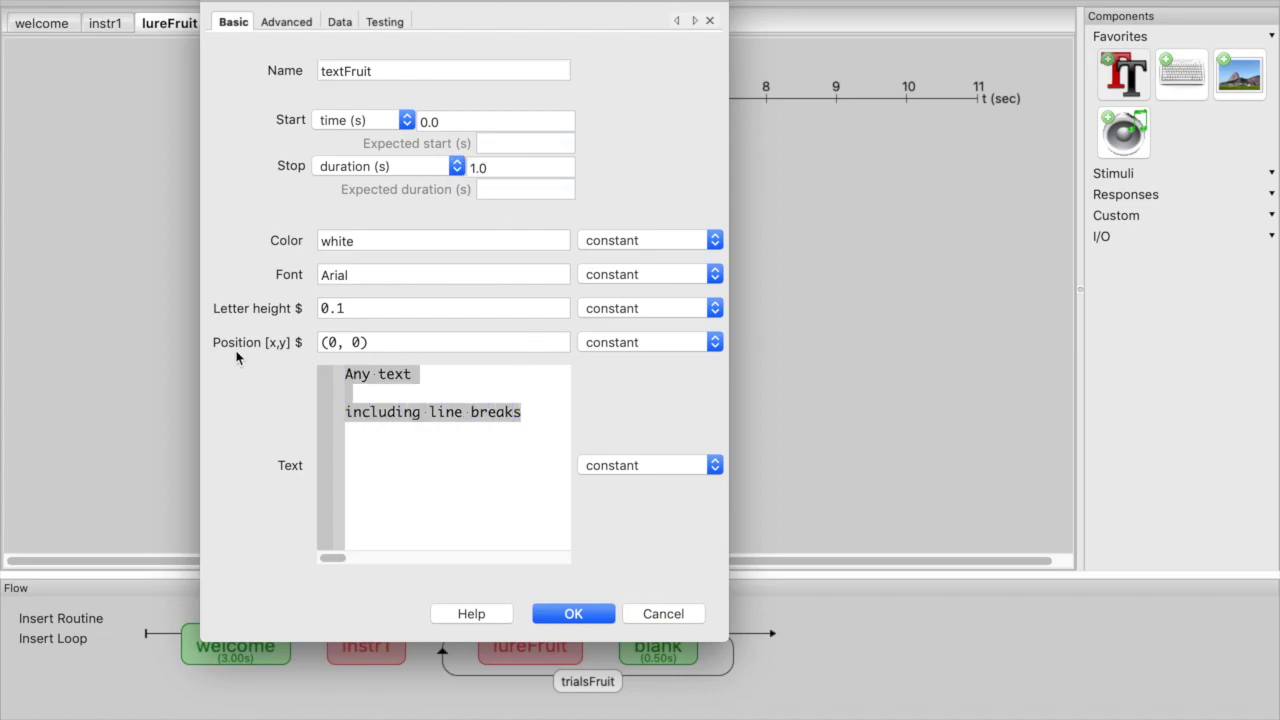
{"action": "key", "text": "BackSpace"}
{"action": "type", "text": "$lureFruit"}
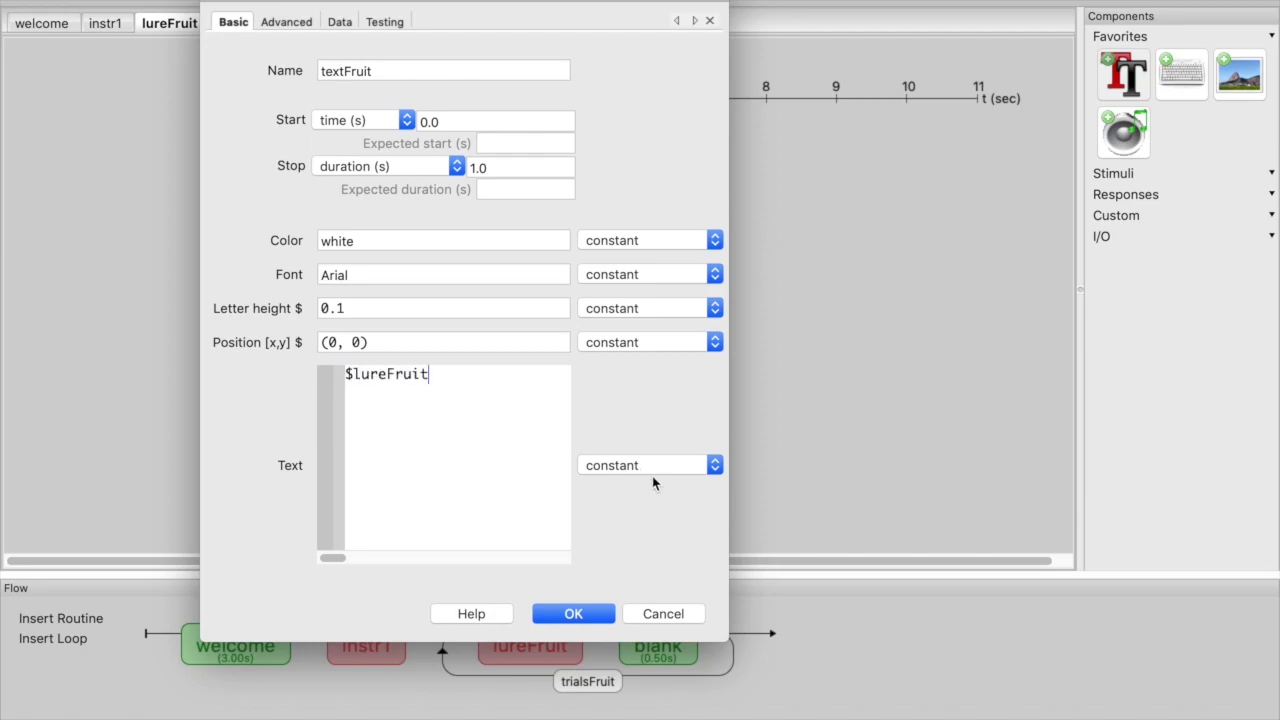
{"action": "left_click", "coordinate": [645, 467]}
{"action": "left_click", "coordinate": [650, 467]}
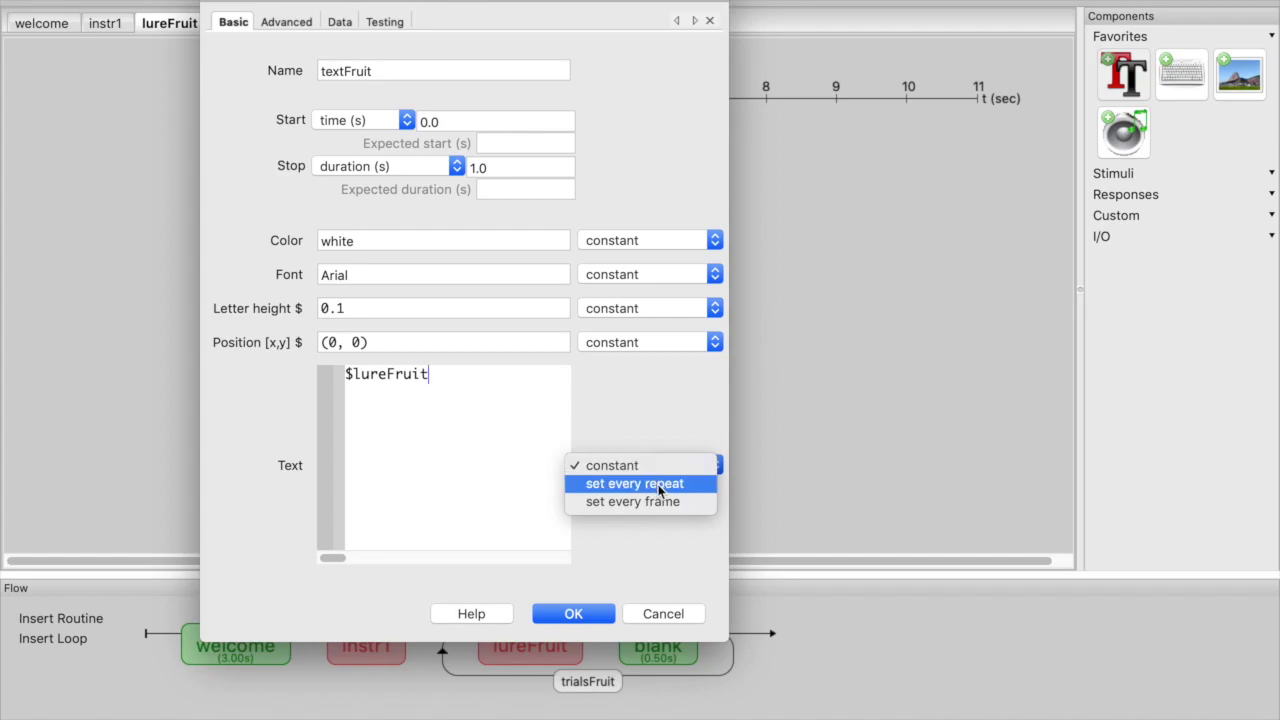
{"action": "left_click", "coordinate": [658, 484]}
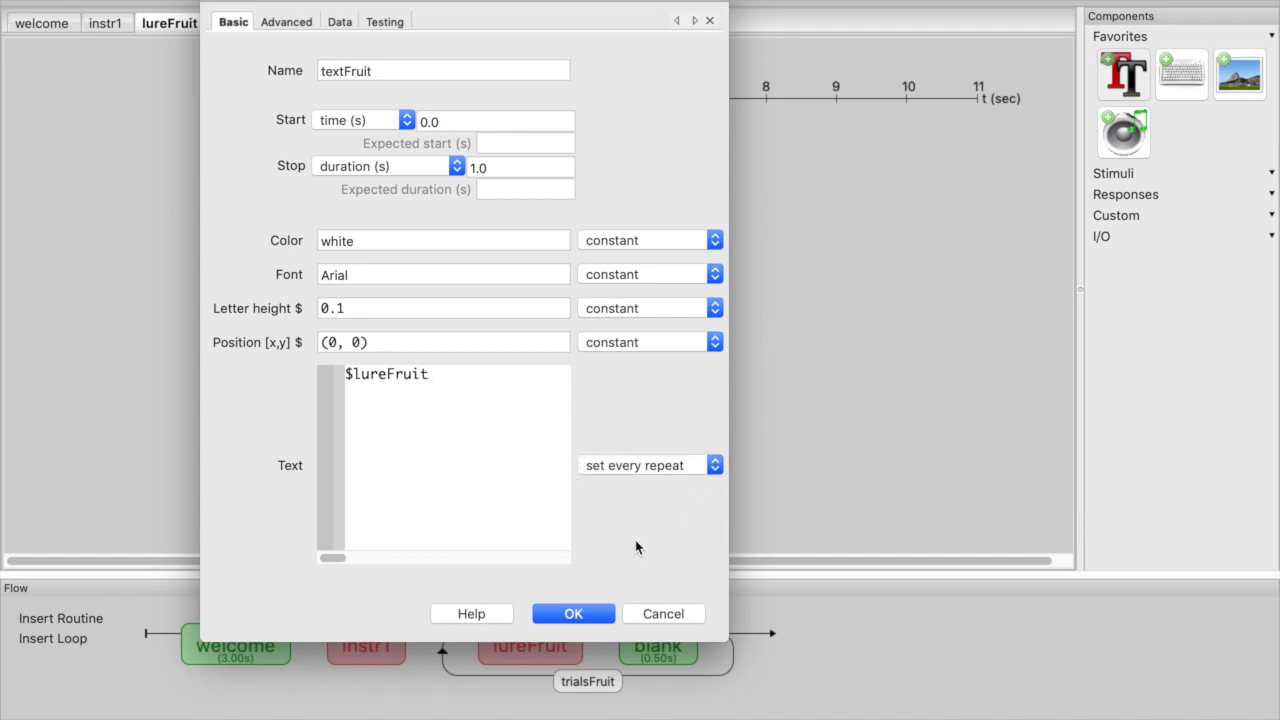
{"action": "left_click", "coordinate": [559, 616]}
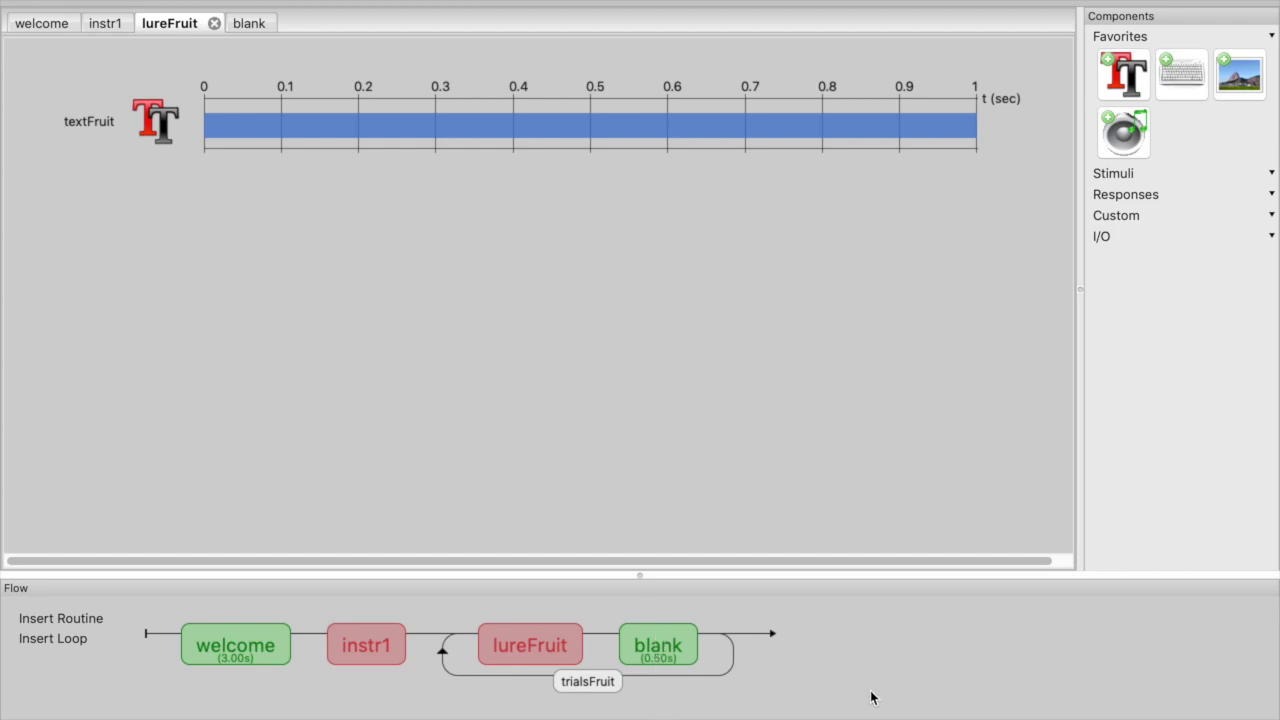
Step: Insert a new routine named lureSleep into the flow directly after the trialsFruit loop
{"action": "left_click", "coordinate": [61, 619]}
{"action": "type", "text": "lureSleep"}
{"action": "key", "text": "Return"}
{"action": "left_click", "coordinate": [753, 635]}
Step: Insert a loop named trialsSleep around the new sleep routine, with 1 repetition and a conditions file from the Desktop
{"action": "left_click", "coordinate": [53, 639]}
{"action": "left_click", "coordinate": [753, 635]}
{"action": "type", "text": "trialsSleep1"}
{"action": "left_click", "coordinate": [432, 197]}
{"action": "left_click", "coordinate": [604, 197]}
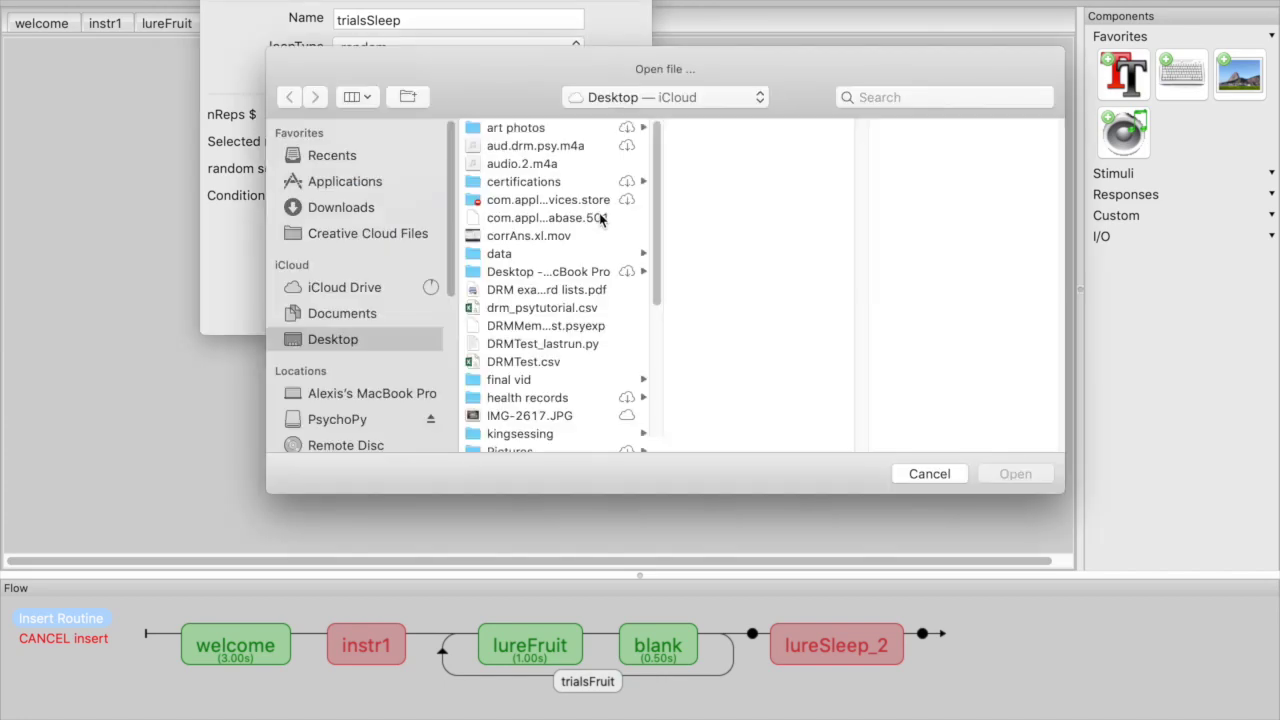
{"action": "left_click", "coordinate": [1017, 474]}
{"action": "left_click", "coordinate": [490, 307]}
Step: Insert the existing blank routine inside the trialsSleep loop, directly after lureSleep_2
{"action": "left_click", "coordinate": [61, 619]}
{"action": "left_click", "coordinate": [69, 702]}
{"action": "left_click", "coordinate": [957, 635]}
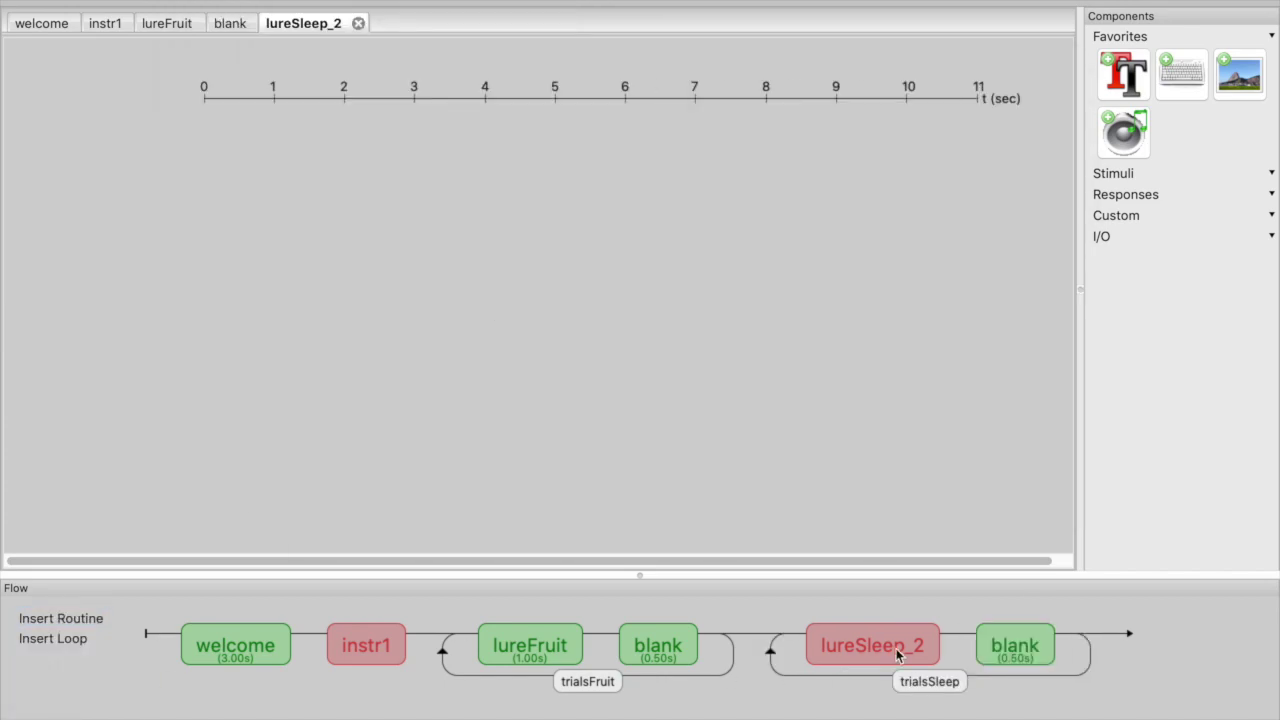
Step: Add a text component named textSleep to the lureSleep_2 routine
{"action": "left_click", "coordinate": [1124, 70]}
{"action": "left_click", "coordinate": [492, 66]}
{"action": "type", "text": "Sleep"}
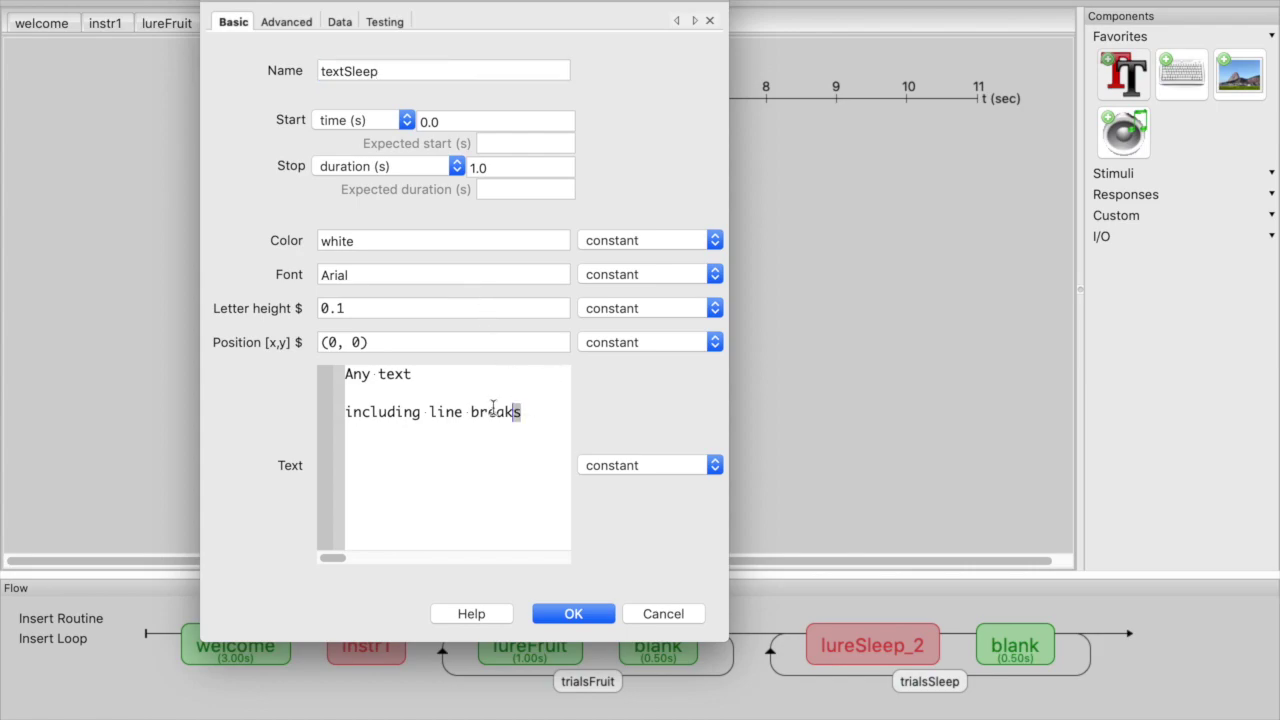
Step: Replace the placeholder text of textSleep with $lureSleep and have it set every repeat
{"action": "left_click_drag", "start_coordinate": [503, 409], "coordinate": [326, 360]}
{"action": "type", "text": "$"}
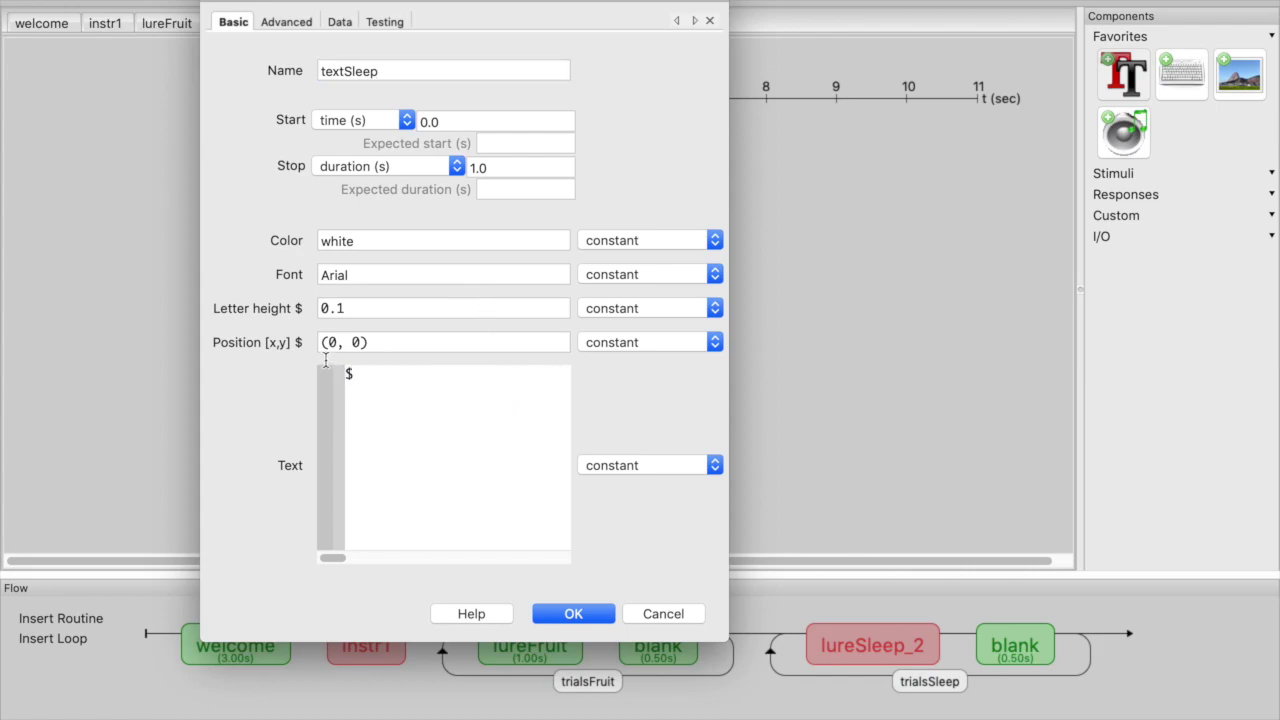
{"action": "type", "text": "lureSleep"}
{"action": "left_click", "coordinate": [645, 465]}
{"action": "left_click", "coordinate": [640, 486]}
{"action": "left_click", "coordinate": [584, 615]}
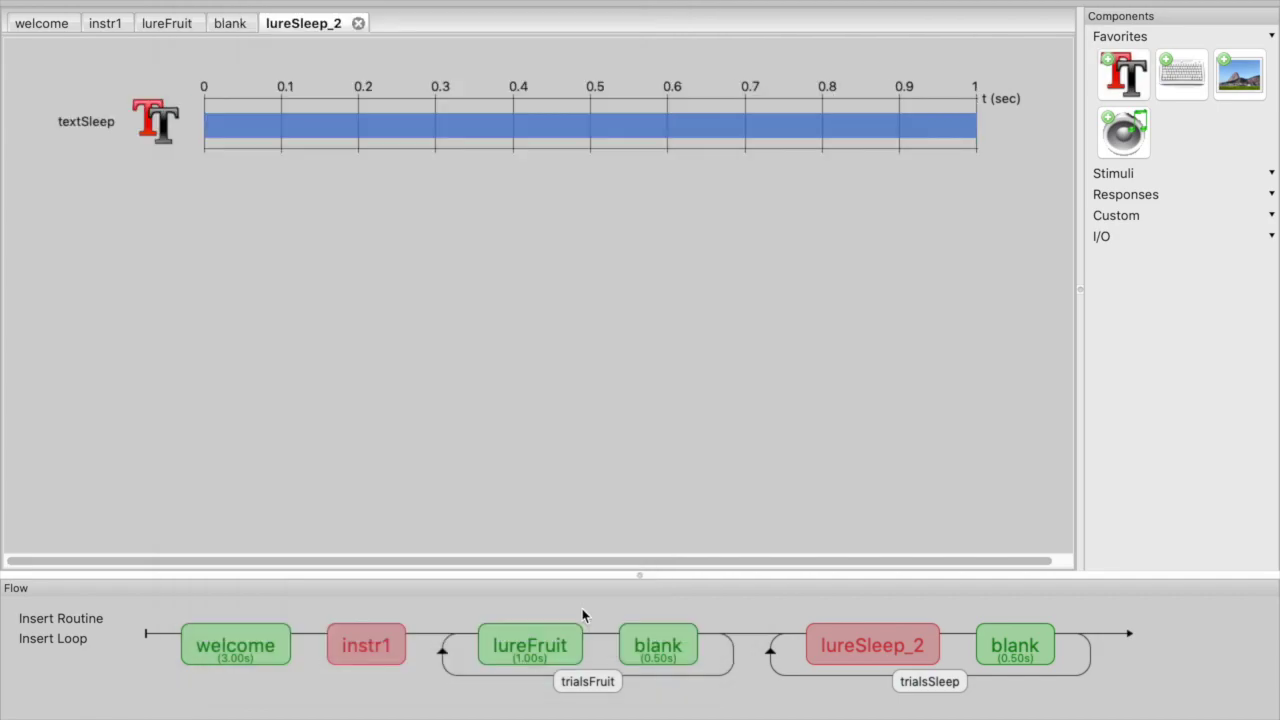
Step: Insert a new routine named lureCold at the end of the flow, after the trialsSleep loop
{"action": "left_click", "coordinate": [60, 618]}
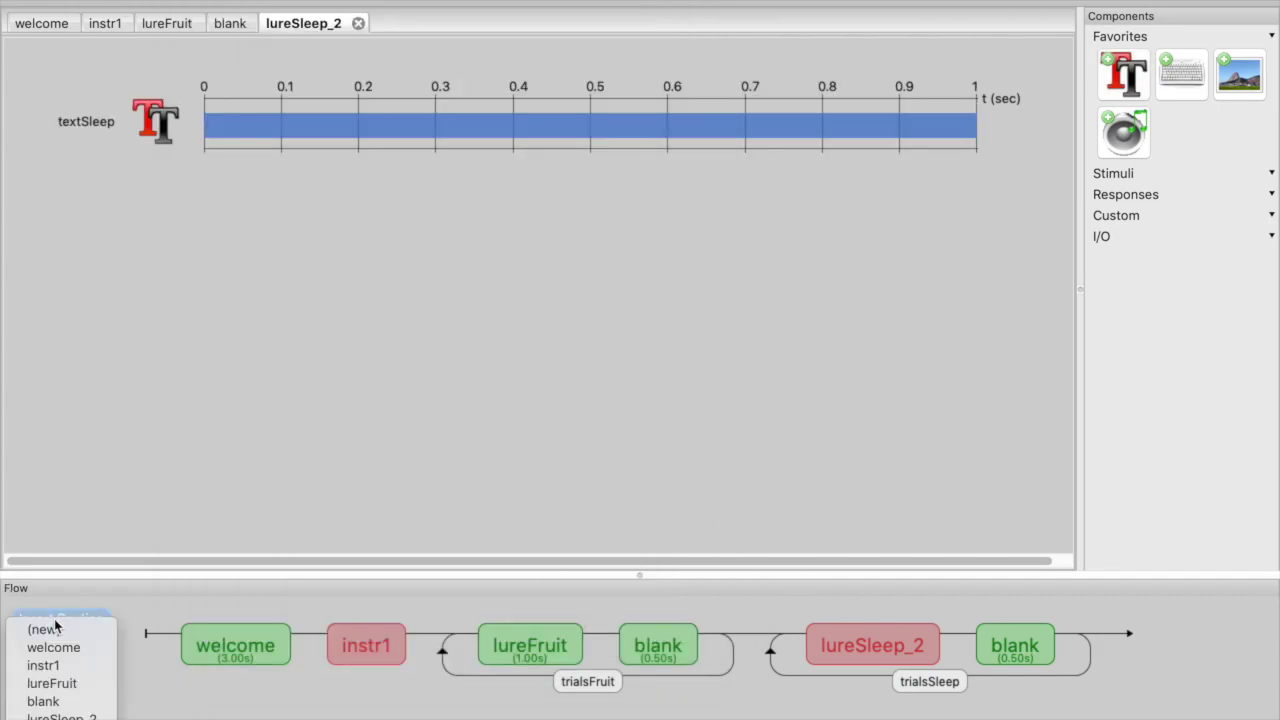
{"action": "left_click", "coordinate": [42, 626]}
{"action": "type", "text": "lure"}
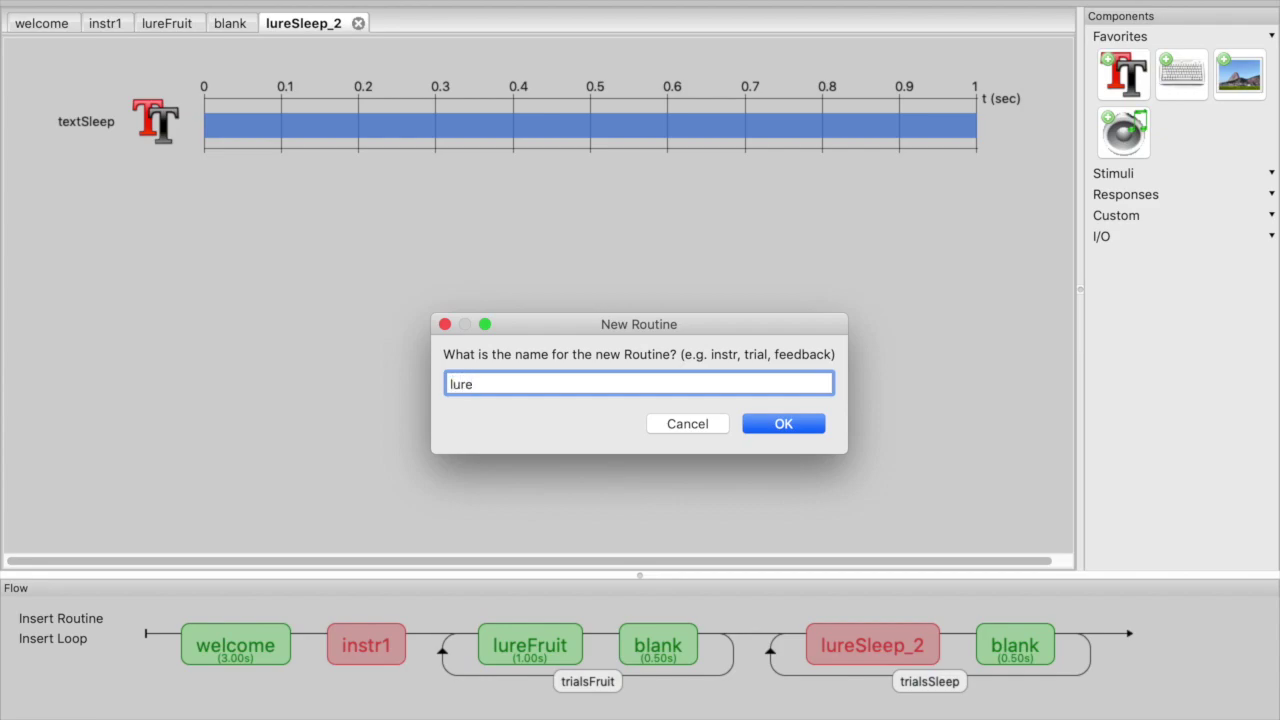
{"action": "type", "text": "Cold"}
{"action": "left_click", "coordinate": [812, 428]}
{"action": "scroll", "coordinate": [271, 643], "scroll_direction": "right", "scroll_amount": 5}
{"action": "scroll", "coordinate": [271, 643], "scroll_direction": "left", "scroll_amount": 5}
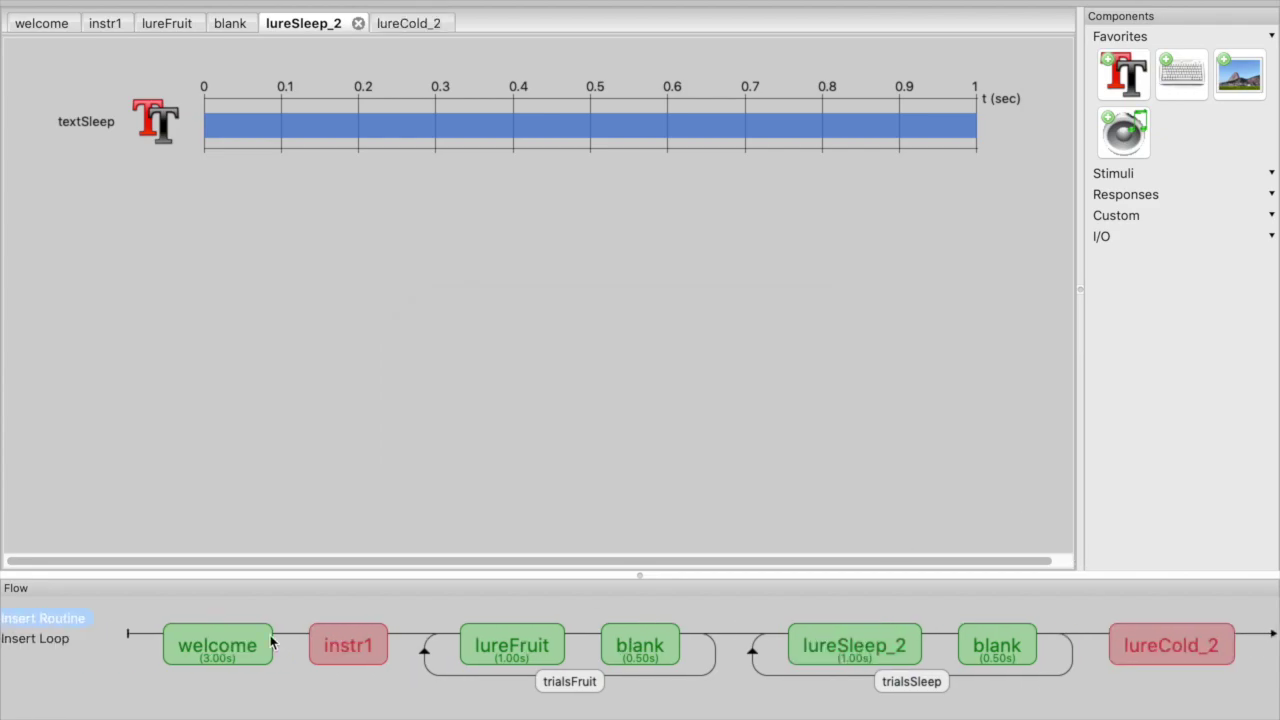
Step: Insert a loop named trialsCold around the lureCold_2 routine
{"action": "left_click", "coordinate": [48, 638]}
{"action": "left_click", "coordinate": [1110, 634]}
{"action": "left_click", "coordinate": [1272, 635]}
{"action": "left_click", "coordinate": [430, 14]}
{"action": "type", "text": "Cold"}
Step: Set the trialsCold loop to 1 repetition with DRMTest.csv as its conditions file and accept the loop
{"action": "double_click", "coordinate": [317, 117]}
{"action": "type", "text": "1"}
{"action": "left_click", "coordinate": [432, 197]}
{"action": "left_click", "coordinate": [604, 197]}
{"action": "double_click", "coordinate": [553, 360]}
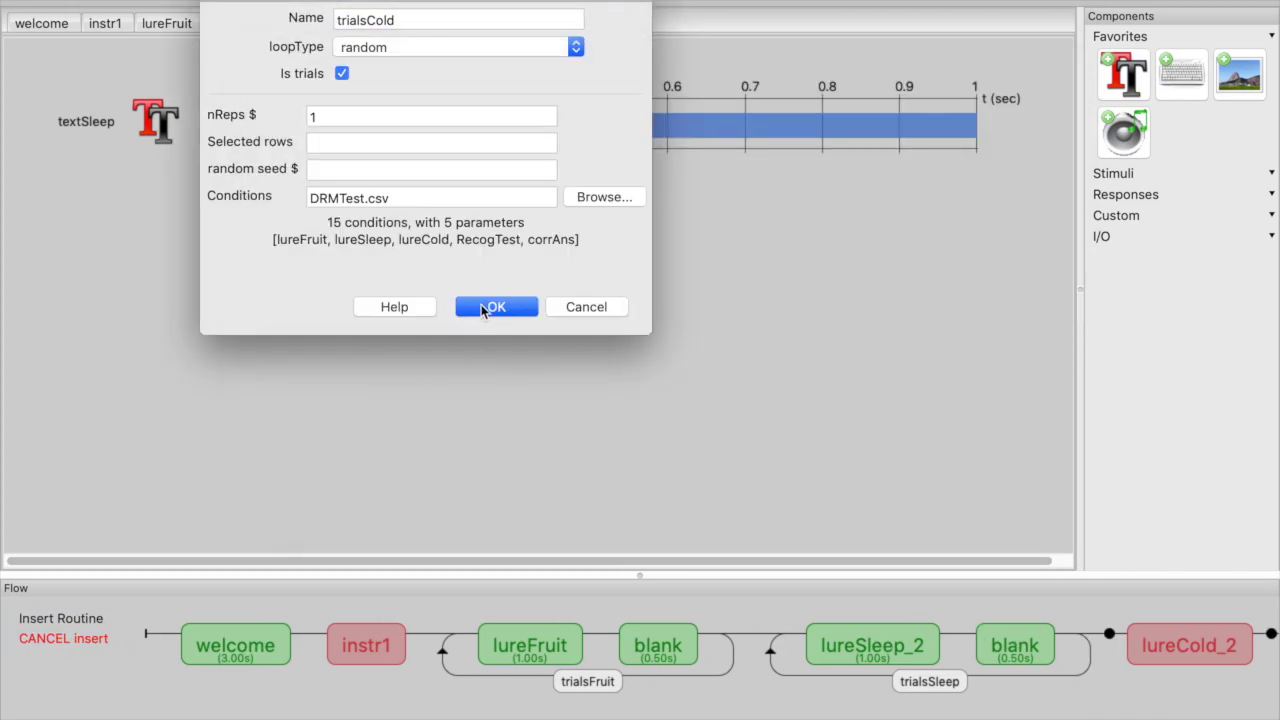
{"action": "left_click", "coordinate": [485, 306]}
Step: Insert the existing blank routine inside the trialsCold loop, directly after lureCold_2
{"action": "left_click", "coordinate": [59, 620]}
{"action": "left_click", "coordinate": [62, 701]}
{"action": "scroll", "coordinate": [64, 701], "scroll_direction": "right", "scroll_amount": 5}
{"action": "left_click", "coordinate": [1110, 634]}
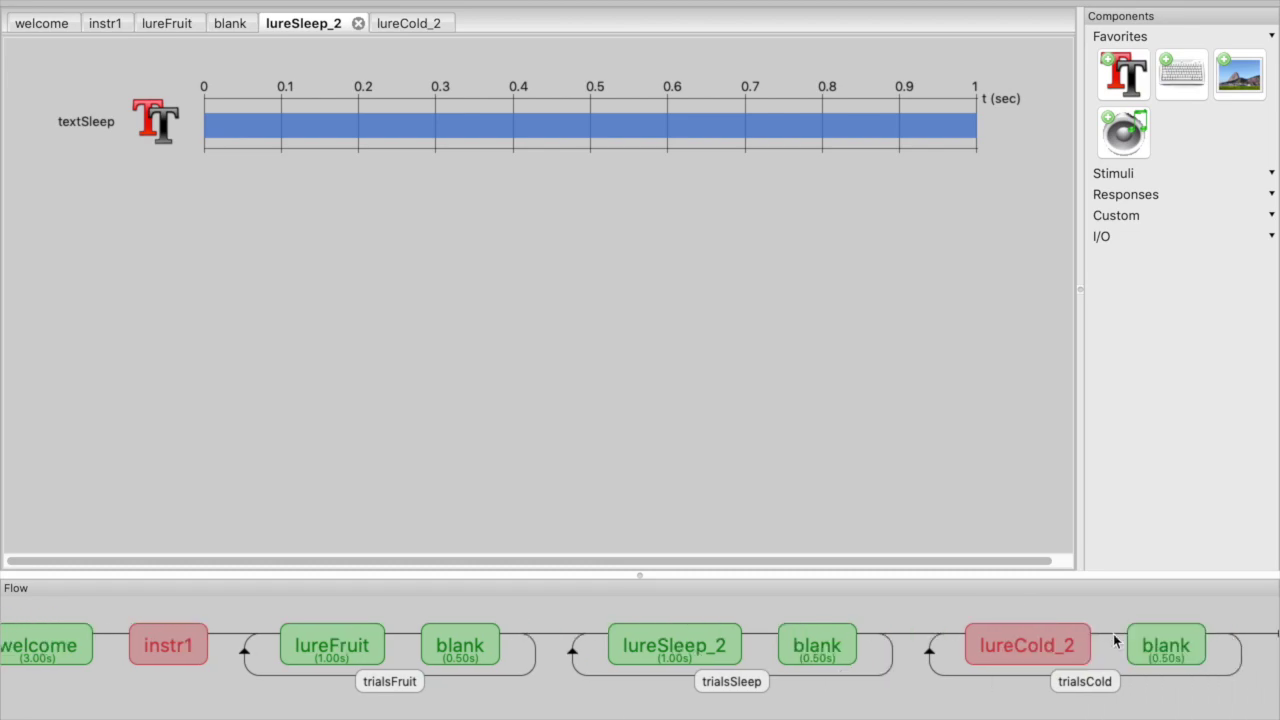
Step: Add a text component named textCold to the lureCold_2 routine
{"action": "left_click", "coordinate": [1027, 645]}
{"action": "left_click", "coordinate": [1124, 75]}
{"action": "type", "text": "Cold"}
{"action": "left_click", "coordinate": [510, 172]}
Step: Replace the placeholder text of textCold with $lureCold and have it set every repeat
{"action": "left_click_drag", "start_coordinate": [522, 414], "coordinate": [346, 372]}
{"action": "type", "text": "$lureCold"}
{"action": "left_click", "coordinate": [683, 468]}
{"action": "left_click", "coordinate": [678, 483]}
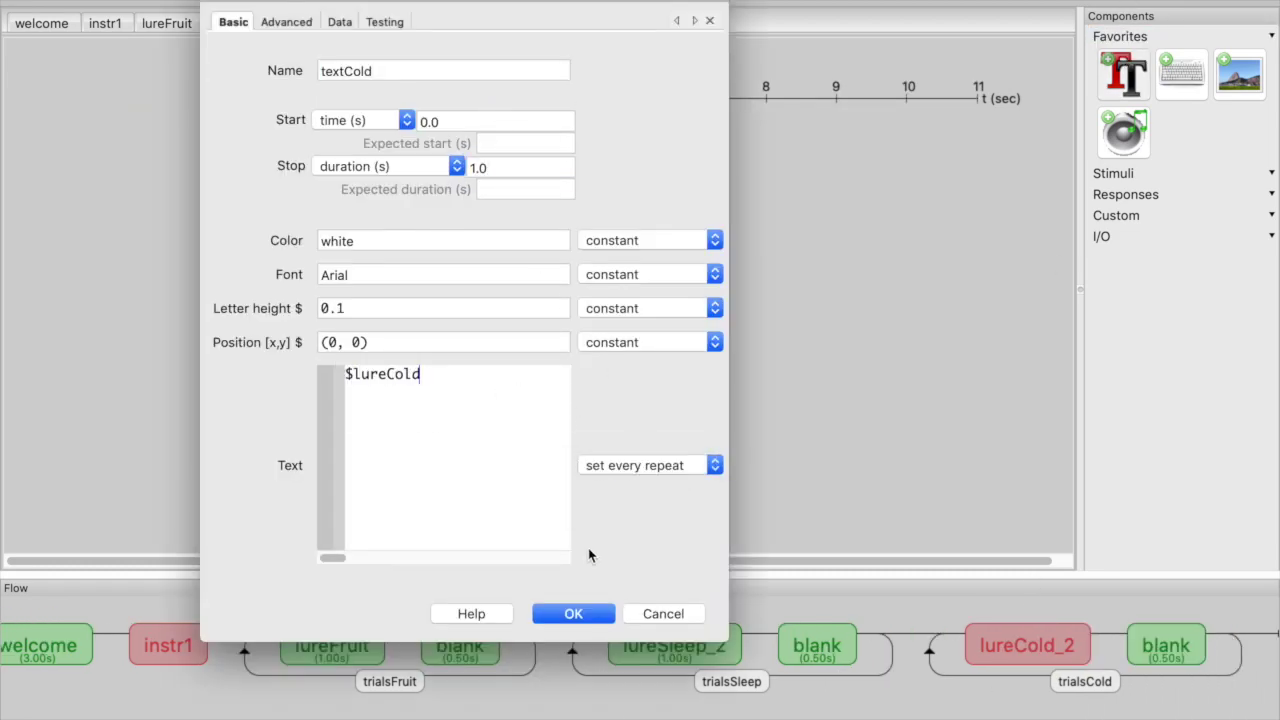
{"action": "left_click", "coordinate": [572, 613]}
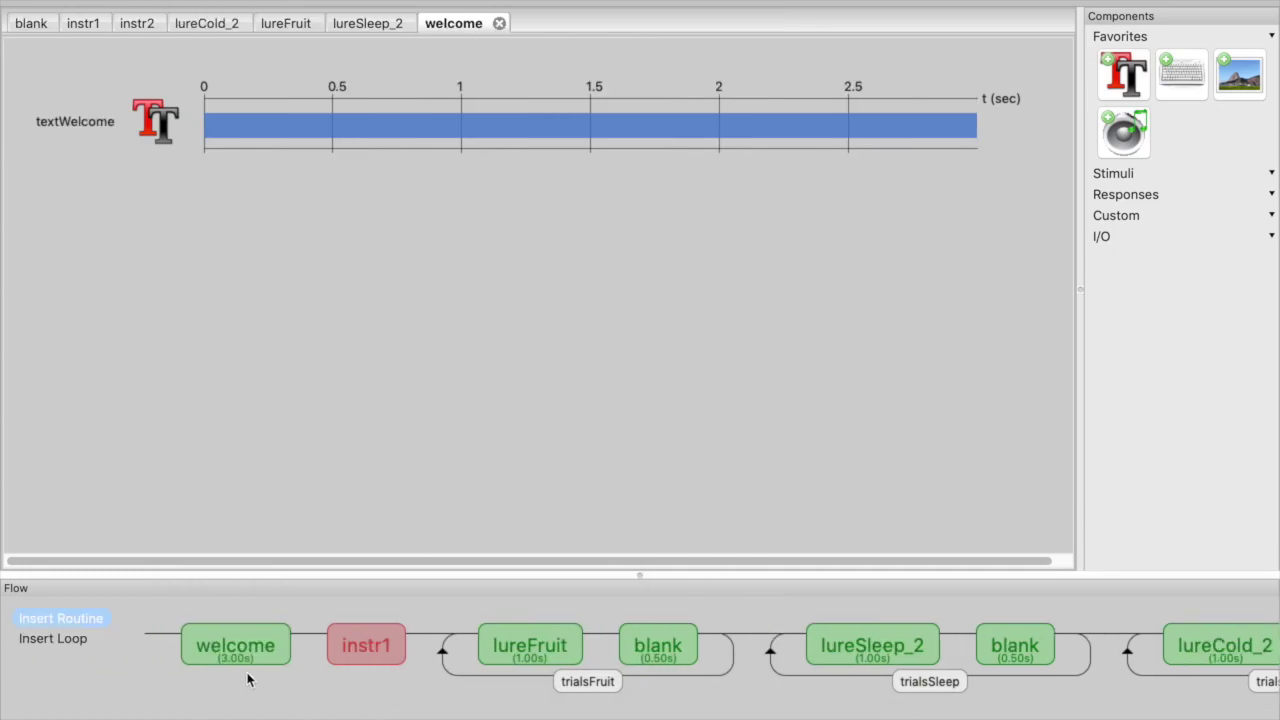
Step: Insert a new routine named instr2 at the end of the flow, after the trialsCold loop
{"action": "left_click", "coordinate": [66, 617]}
{"action": "left_click", "coordinate": [69, 625]}
{"action": "type", "text": "instr2"}
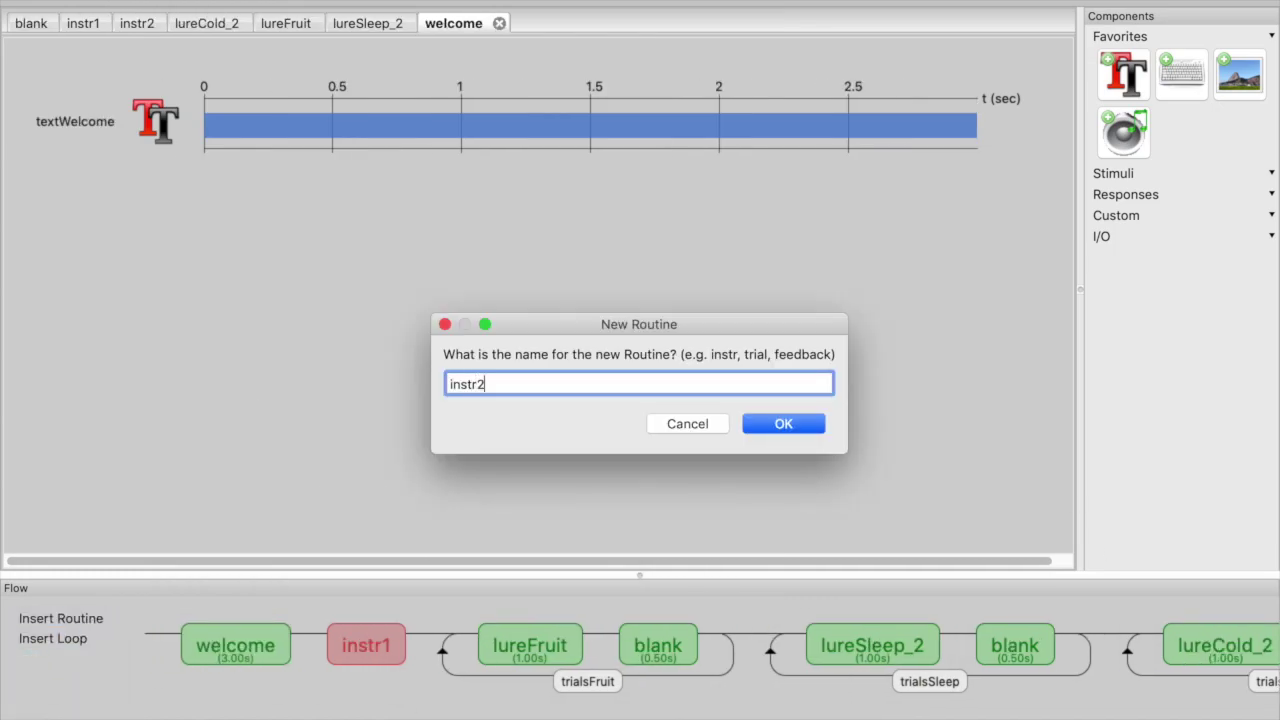
{"action": "key", "text": "Return"}
{"action": "scroll", "coordinate": [640, 645], "scroll_direction": "right", "scroll_amount": 3}
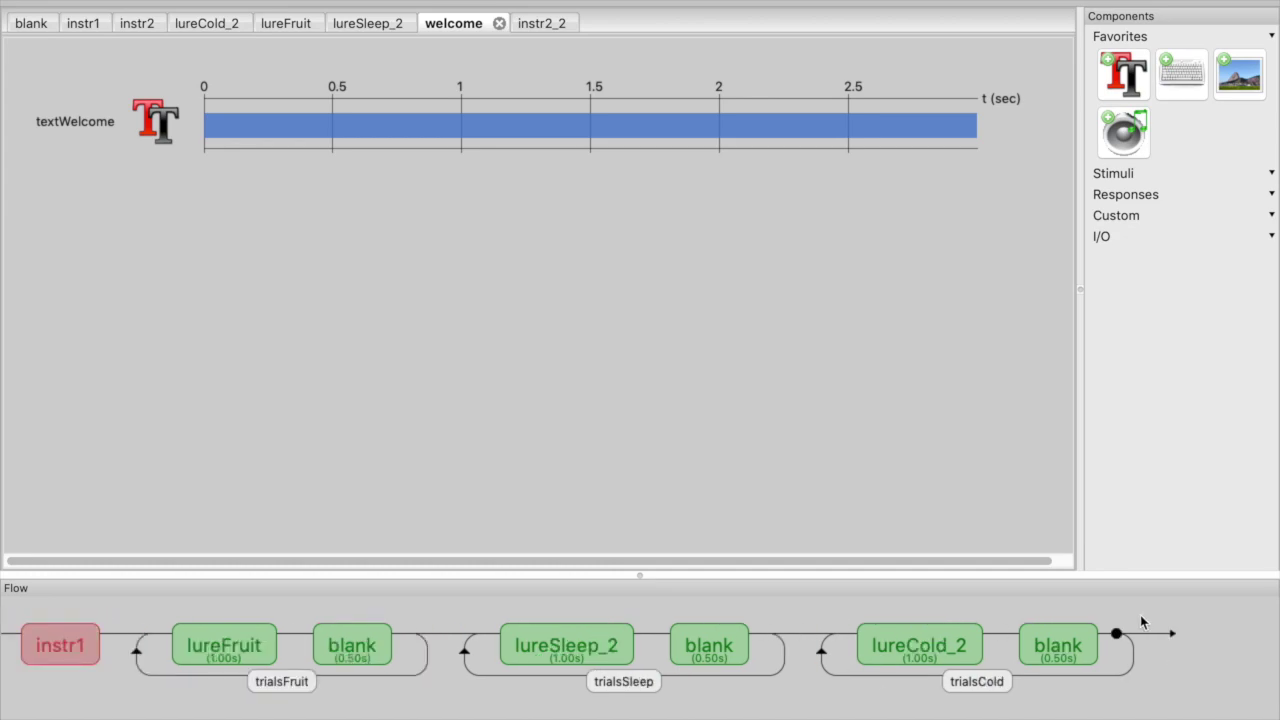
{"action": "left_click", "coordinate": [1150, 637]}
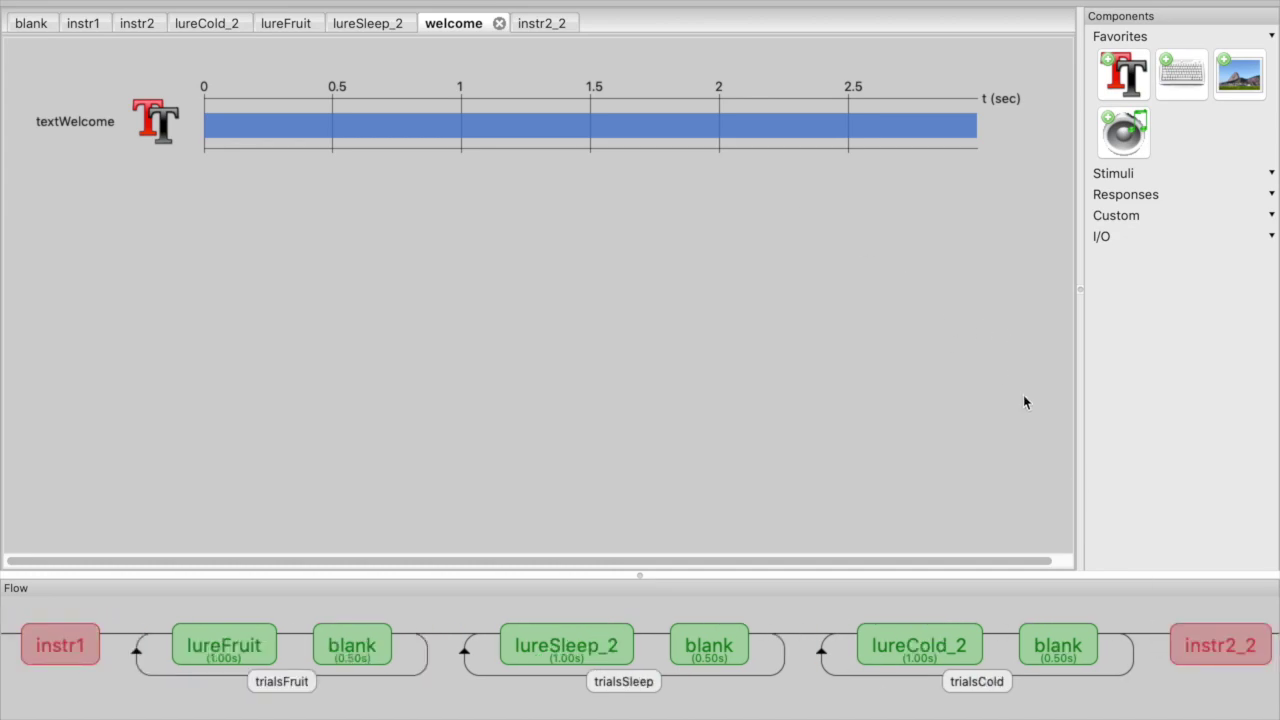
Step: Add a text component named textInstr2 to the instr2_2 routine and clear its stop duration
{"action": "left_click", "coordinate": [1198, 652]}
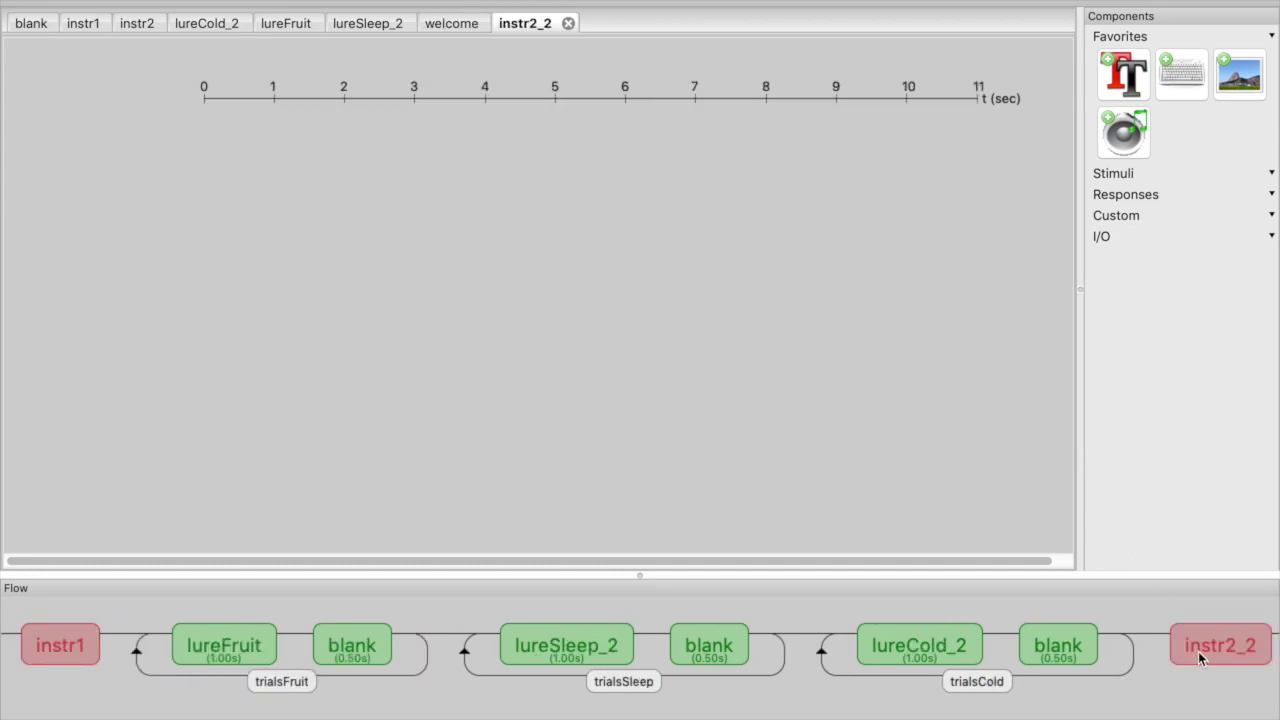
{"action": "left_click", "coordinate": [1128, 75]}
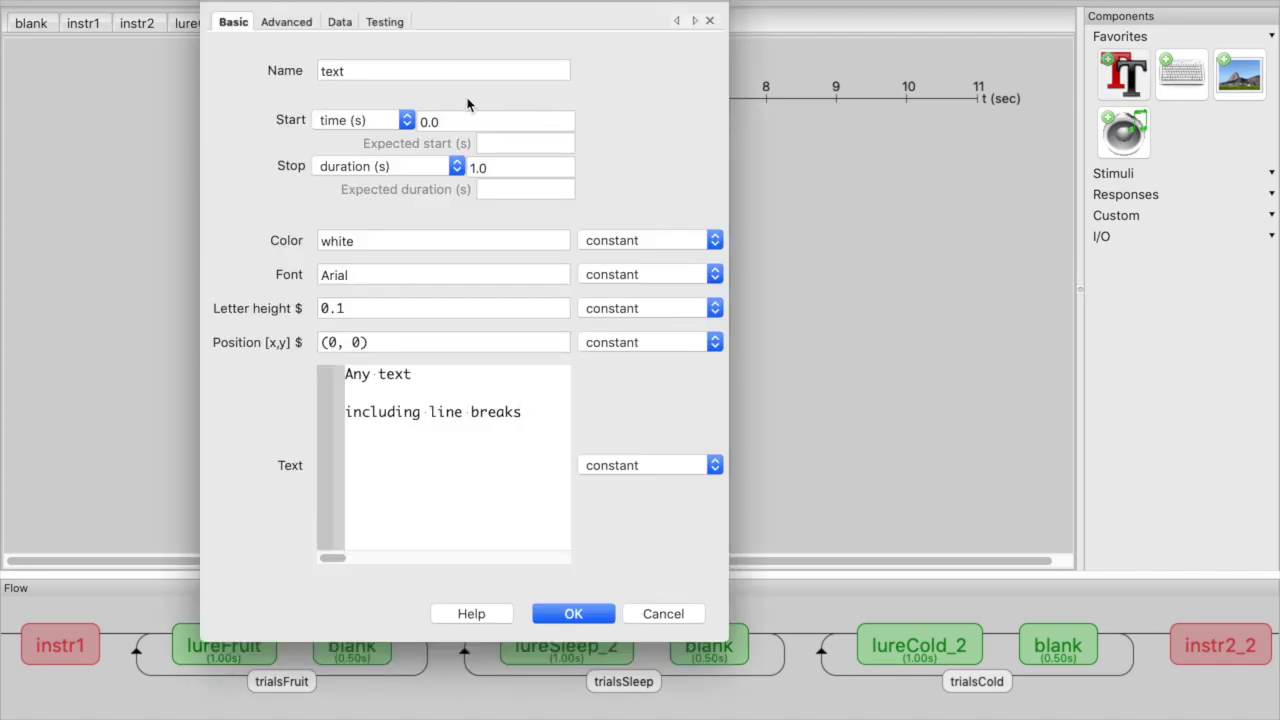
{"action": "left_click", "coordinate": [427, 70]}
{"action": "type", "text": "Instr2"}
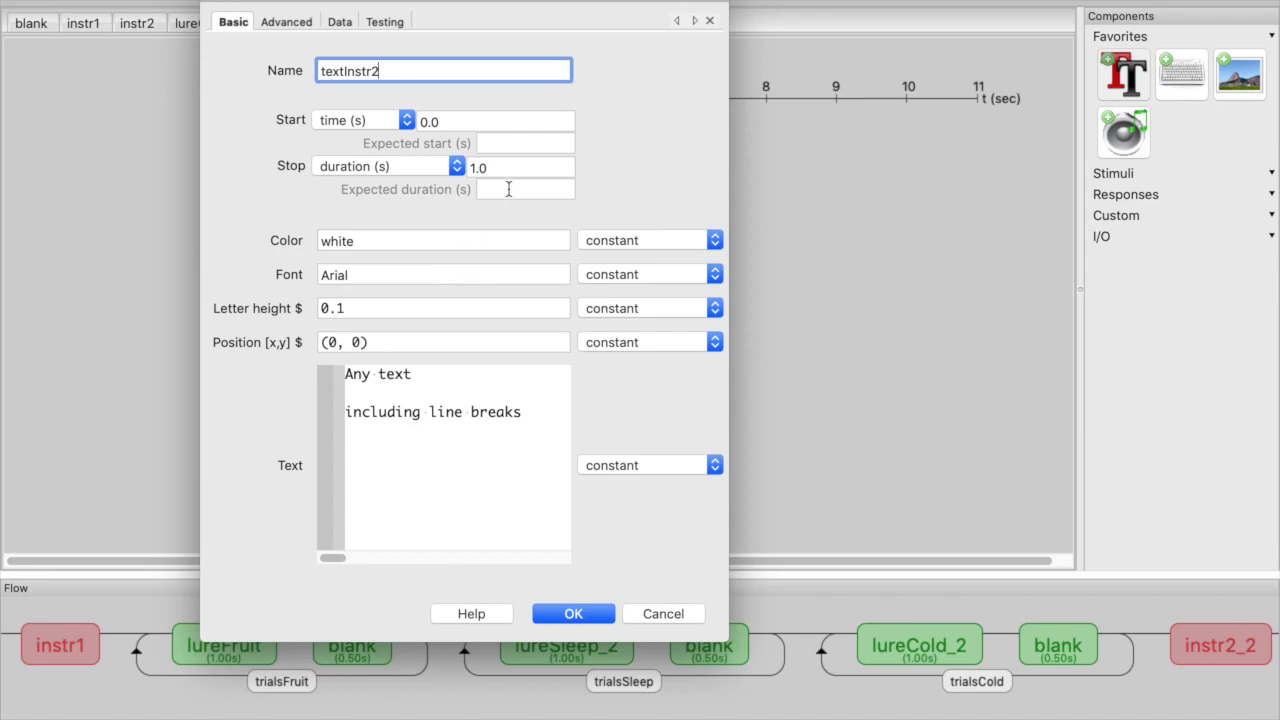
{"action": "left_click_drag", "start_coordinate": [512, 172], "coordinate": [440, 172]}
{"action": "key", "text": "BackSpace"}
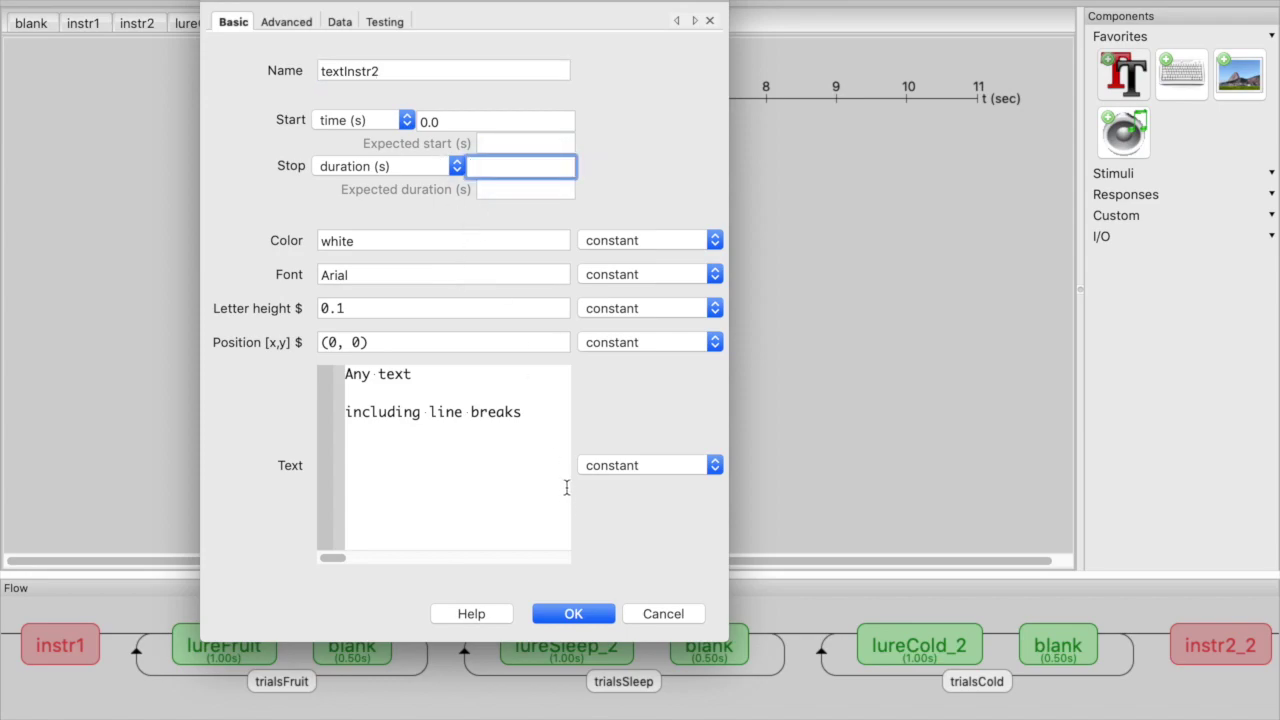
Step: Replace the placeholder with "Answer the following math problem by entering the correct answer from your keyboard." and, after a blank line, "Press Spacebar when ready to begin."
{"action": "left_click_drag", "start_coordinate": [551, 431], "coordinate": [294, 378]}
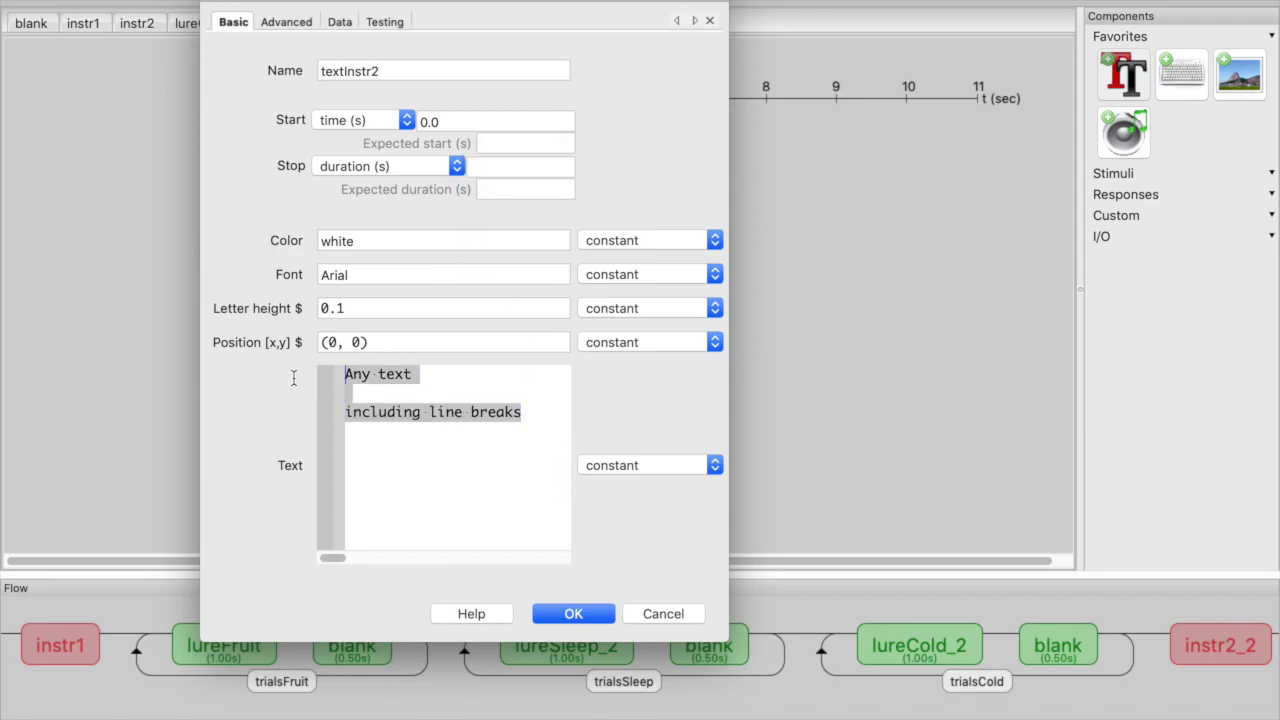
{"action": "key", "text": "BackSpace"}
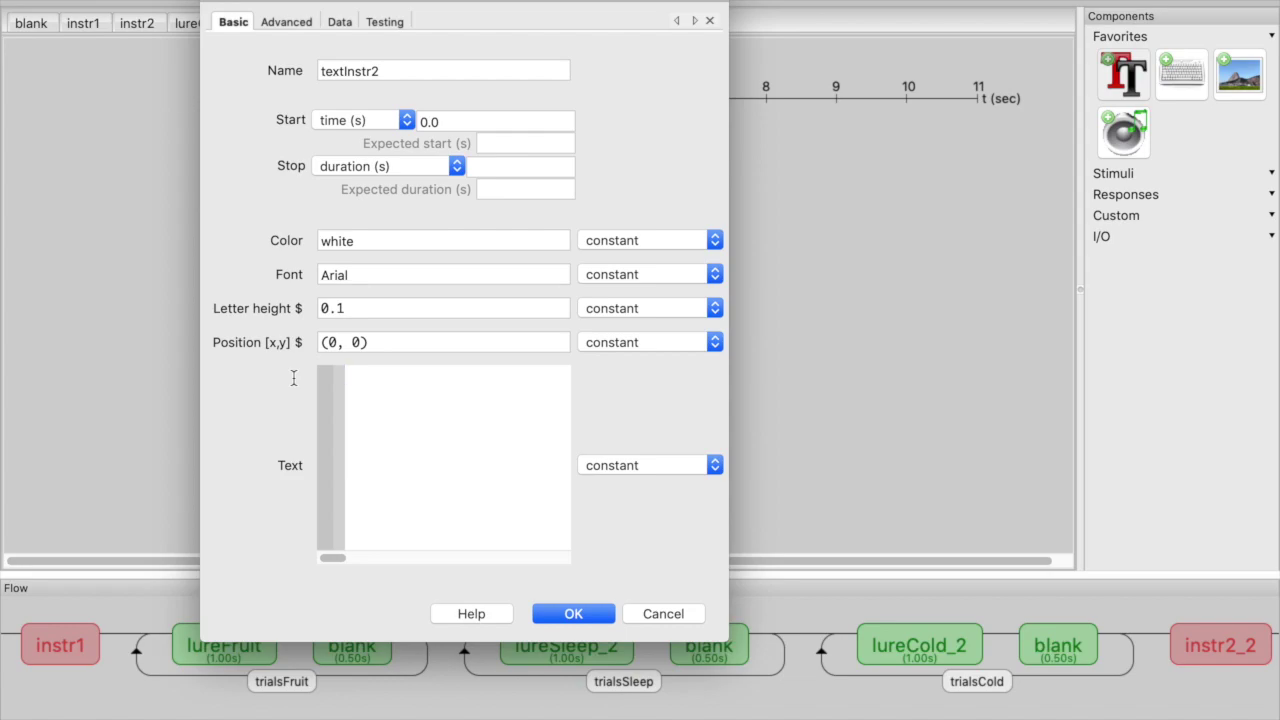
{"action": "type", "text": "Answer the followin"}
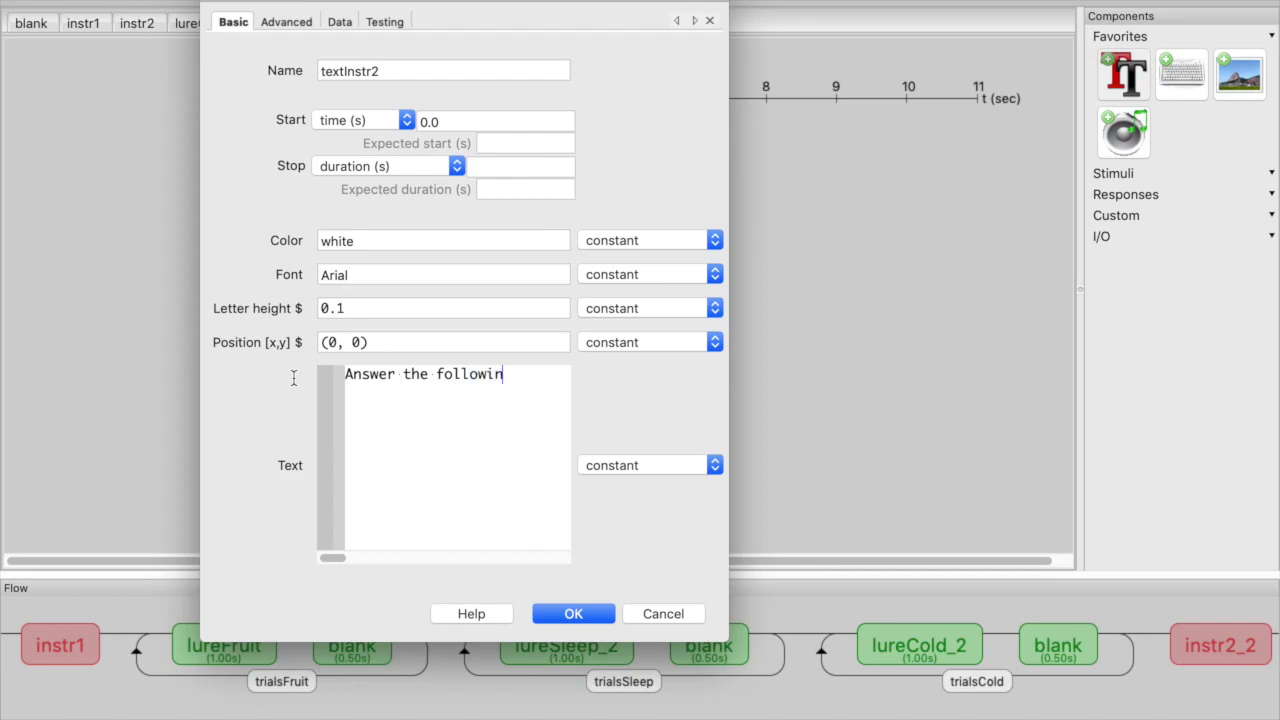
{"action": "type", "text": "g math problem by"}
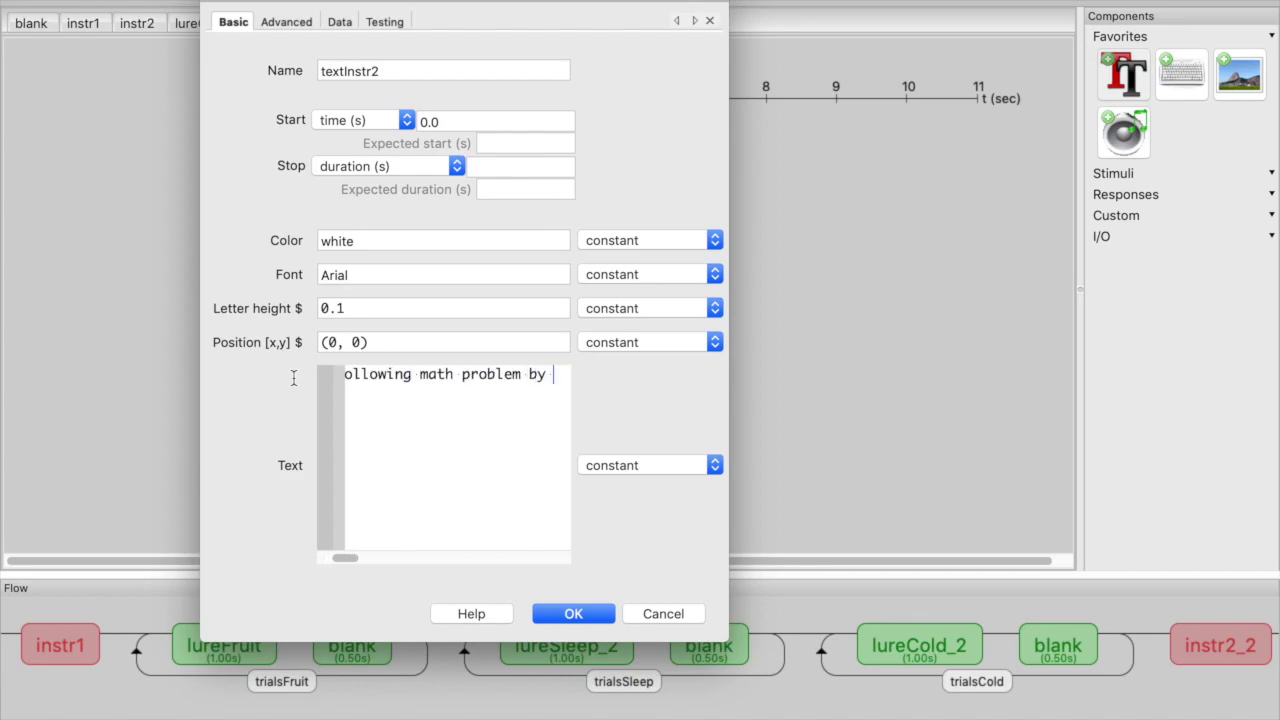
{"action": "type", "text": " entering the corre"}
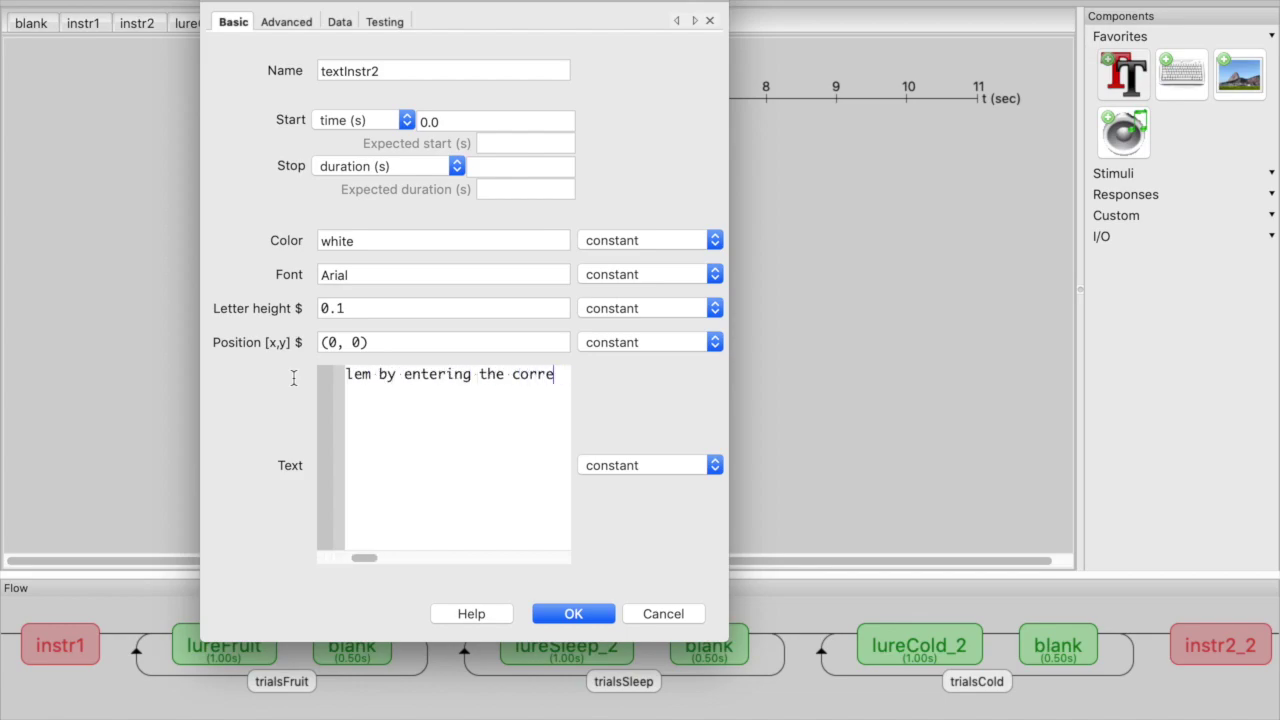
{"action": "type", "text": "ct answer from your keyboa"}
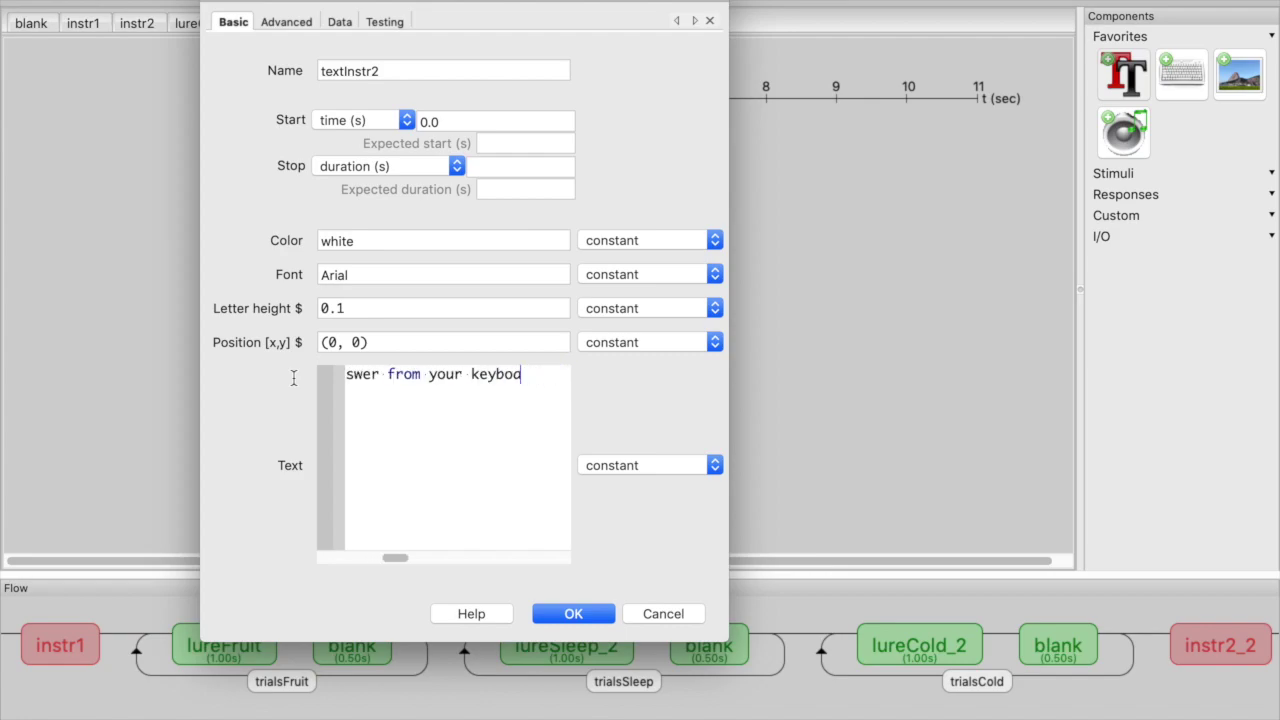
{"action": "type", "text": "rd."}
{"action": "key", "text": "Return"}
{"action": "type", "text": "Sp"}
{"action": "key", "text": "BackSpace"}
{"action": "key", "text": "BackSpace"}
{"action": "type", "text": "Press Spacebar"}
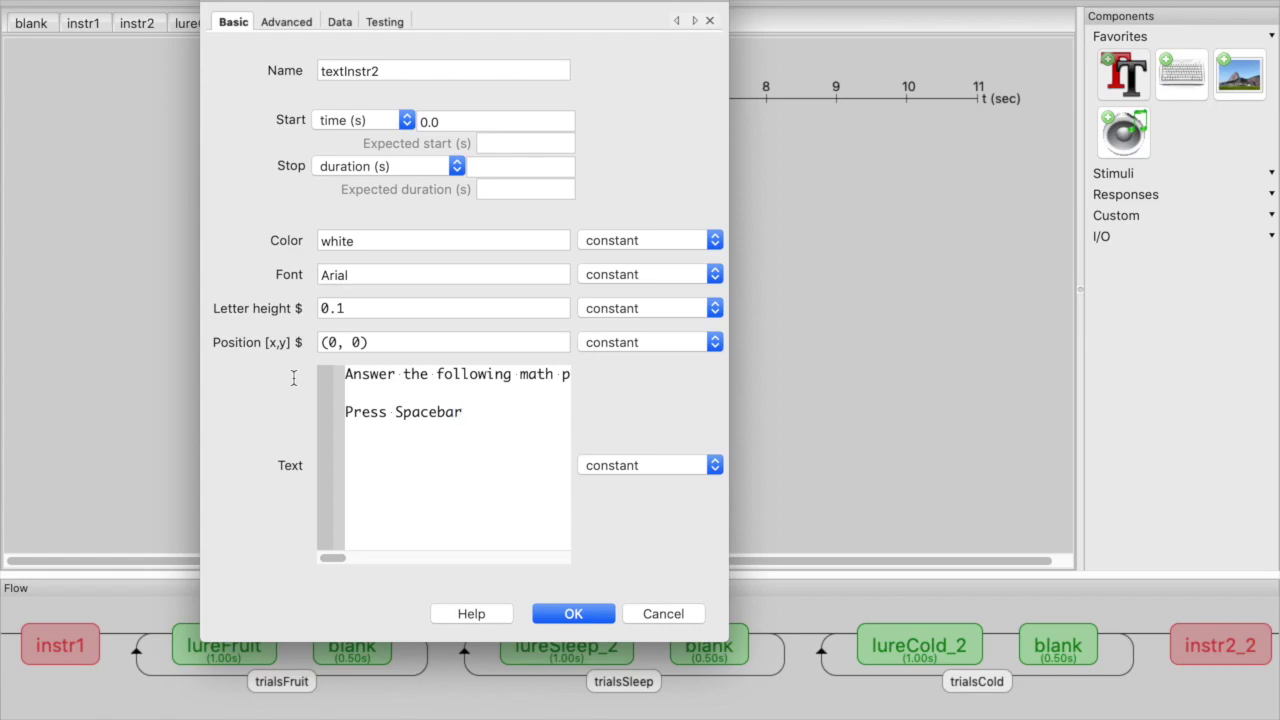
{"action": "type", "text": " when ready to begin."}
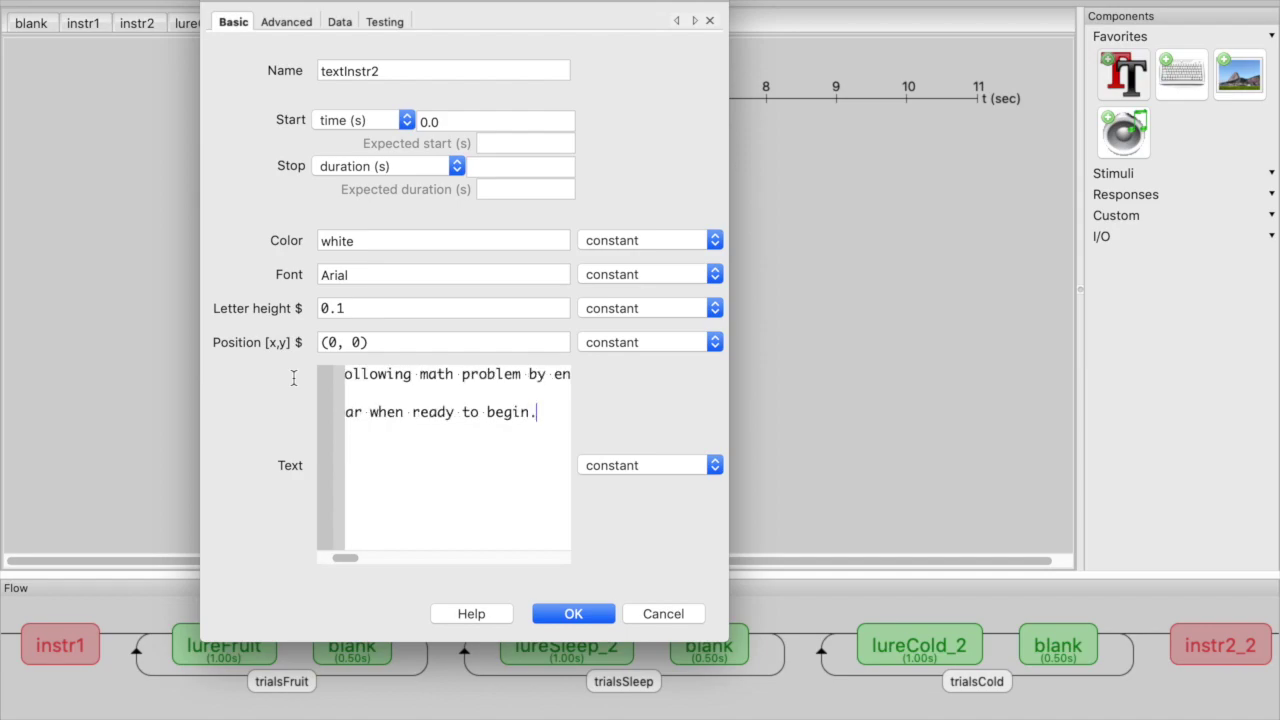
{"action": "left_click", "coordinate": [580, 619]}
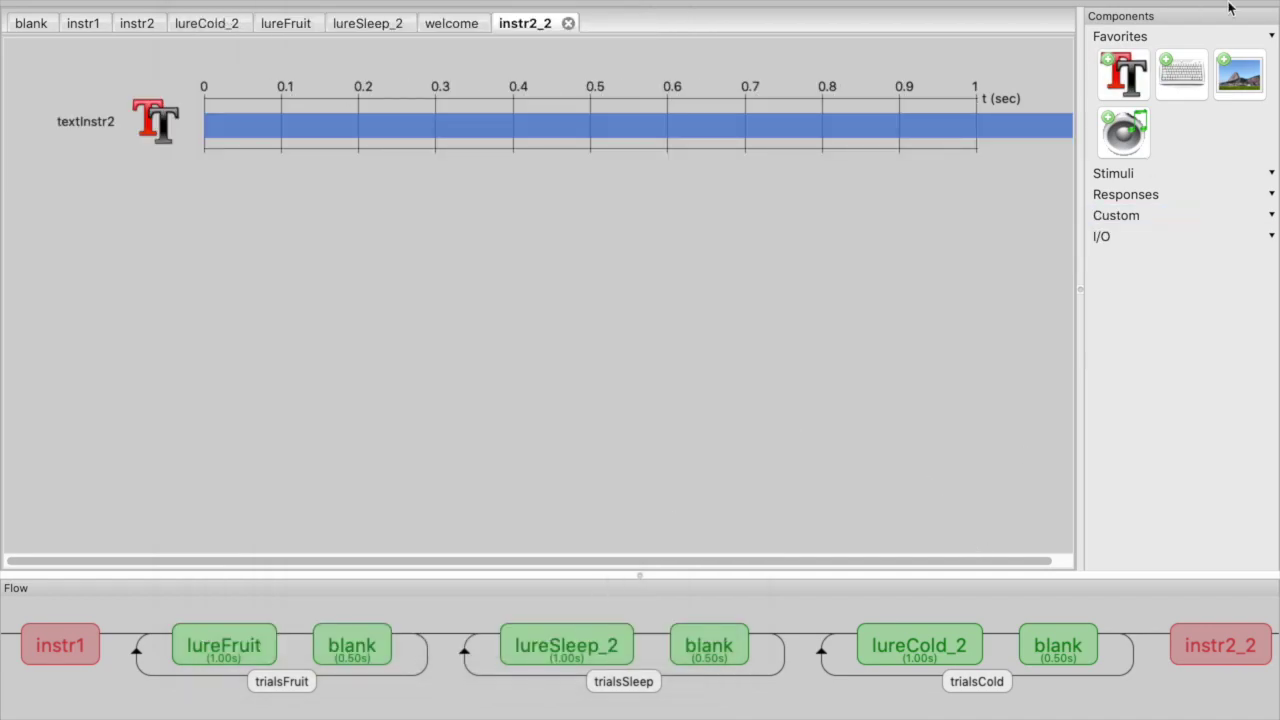
Step: Add a keyboard component named keyInstr2 to the instr2_2 routine, with only 'space' as an allowed key
{"action": "left_click", "coordinate": [1186, 82]}
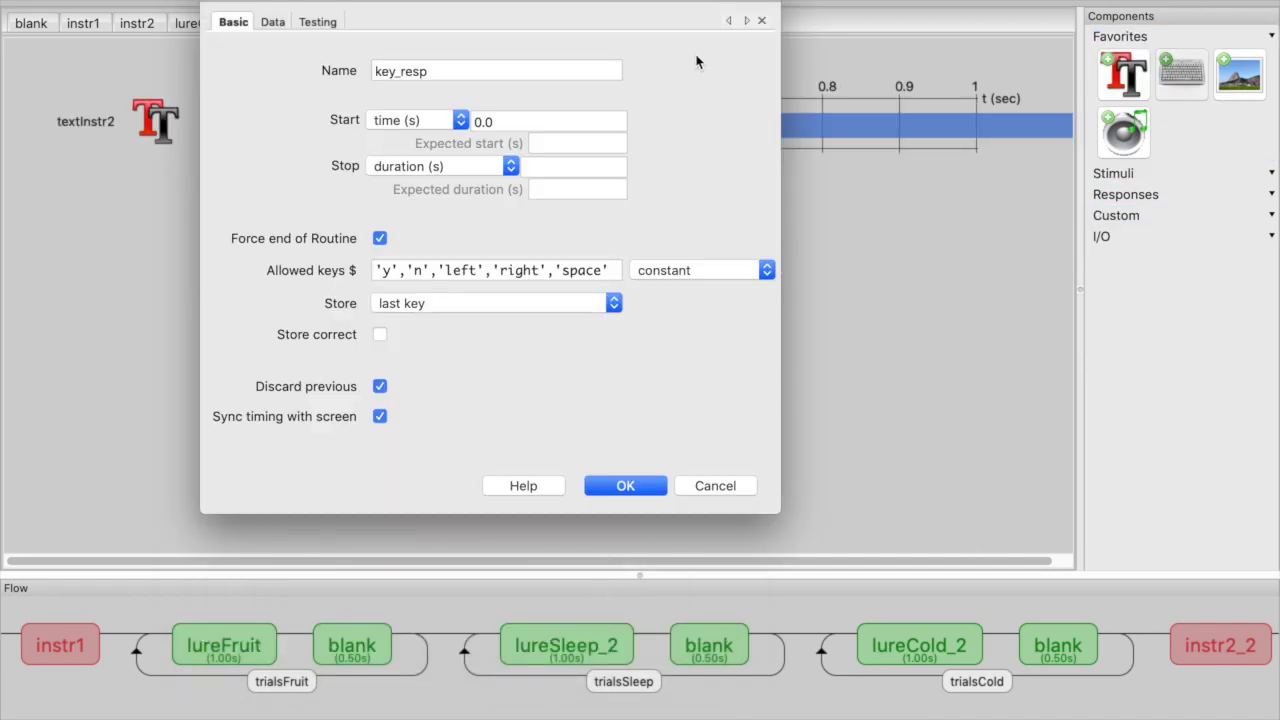
{"action": "left_click", "coordinate": [507, 72]}
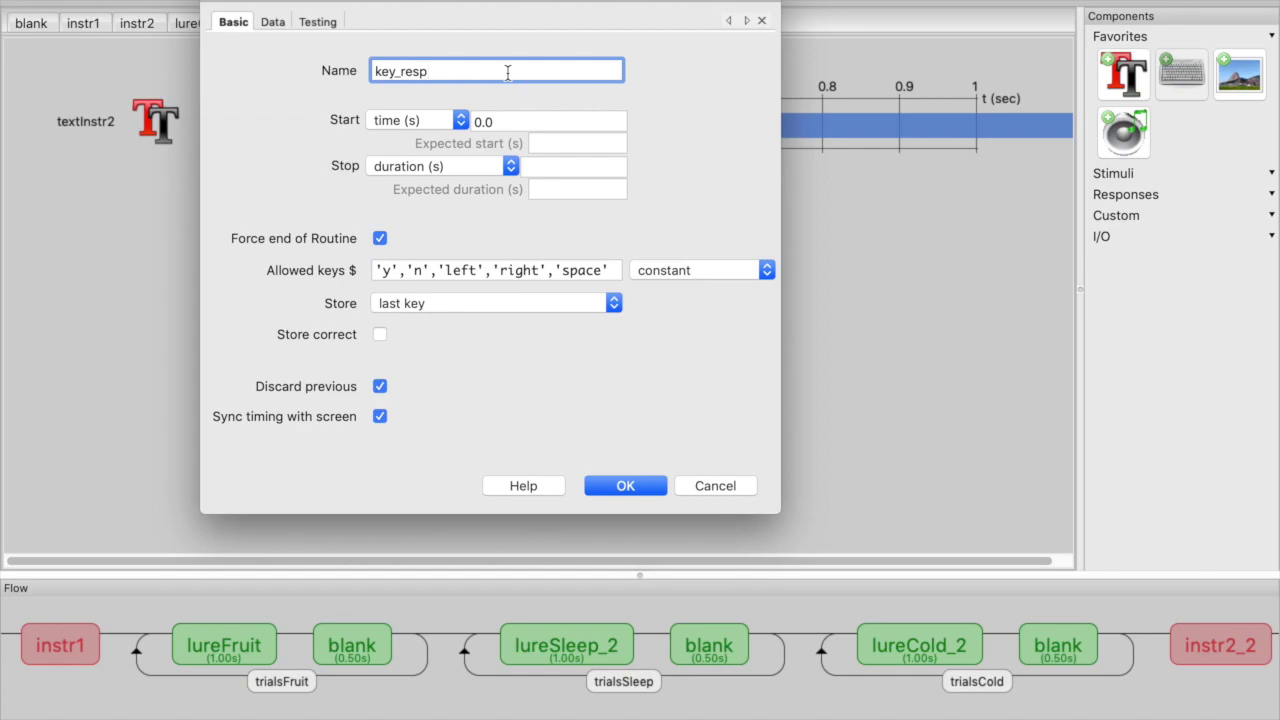
{"action": "left_click_drag", "start_coordinate": [457, 71], "coordinate": [395, 70]}
{"action": "key", "text": "BackSpace"}
{"action": "left_click_drag", "start_coordinate": [555, 270], "coordinate": [348, 256]}
{"action": "key", "text": "BackSpace"}
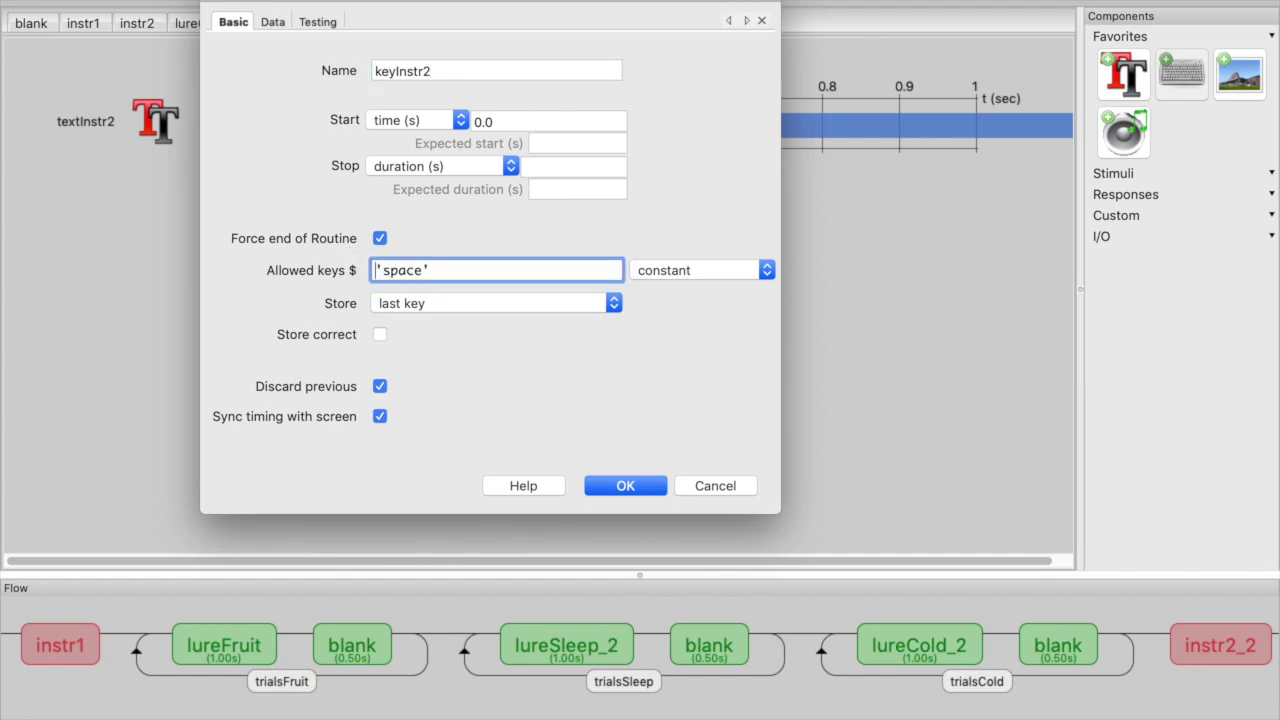
{"action": "left_click", "coordinate": [622, 486]}
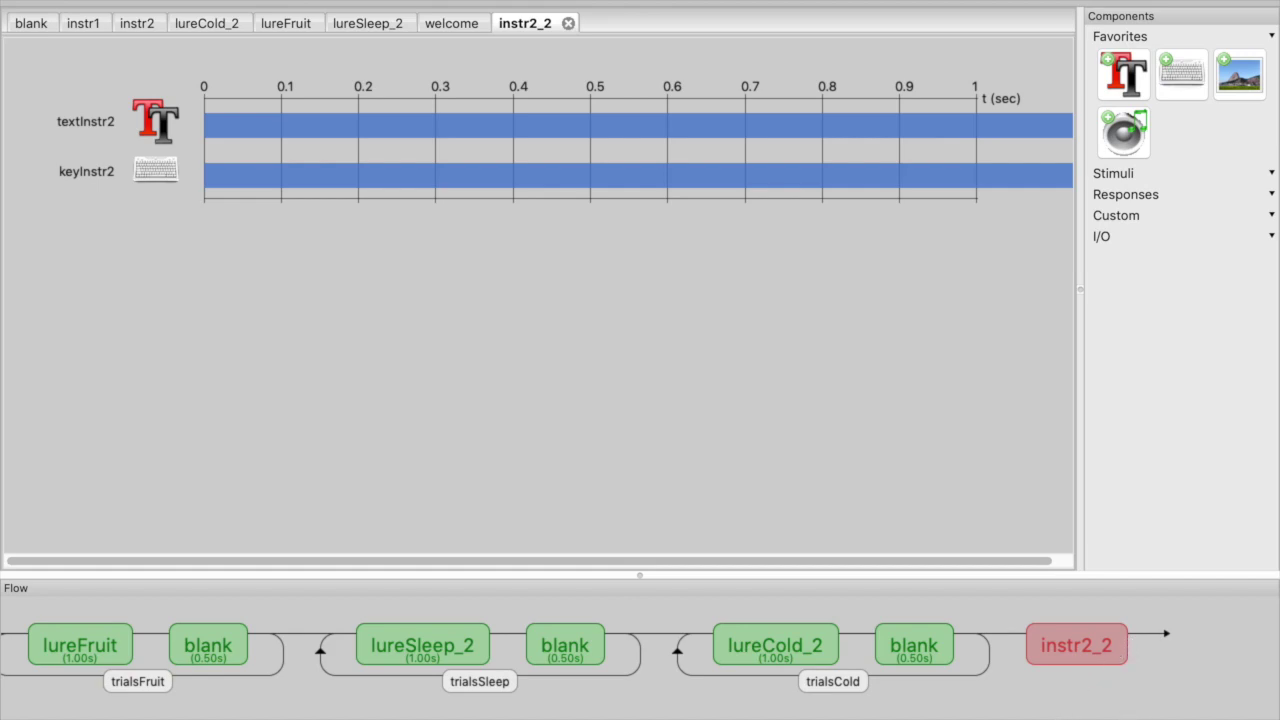
Step: Insert a new routine named math at the end of the flow, after instr2_2
{"action": "scroll", "coordinate": [258, 674], "scroll_direction": "left", "scroll_amount": 5}
{"action": "left_click", "coordinate": [72, 611]}
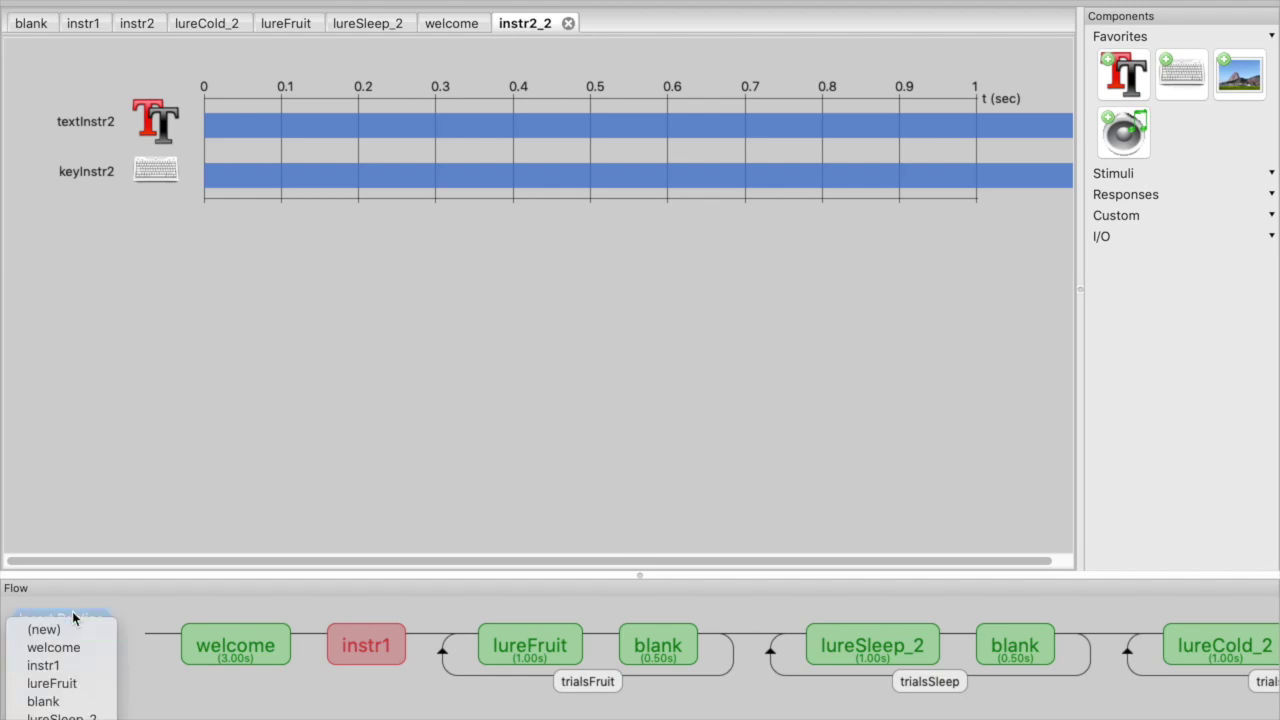
{"action": "left_click", "coordinate": [30, 626]}
{"action": "type", "text": "math"}
{"action": "left_click", "coordinate": [770, 428]}
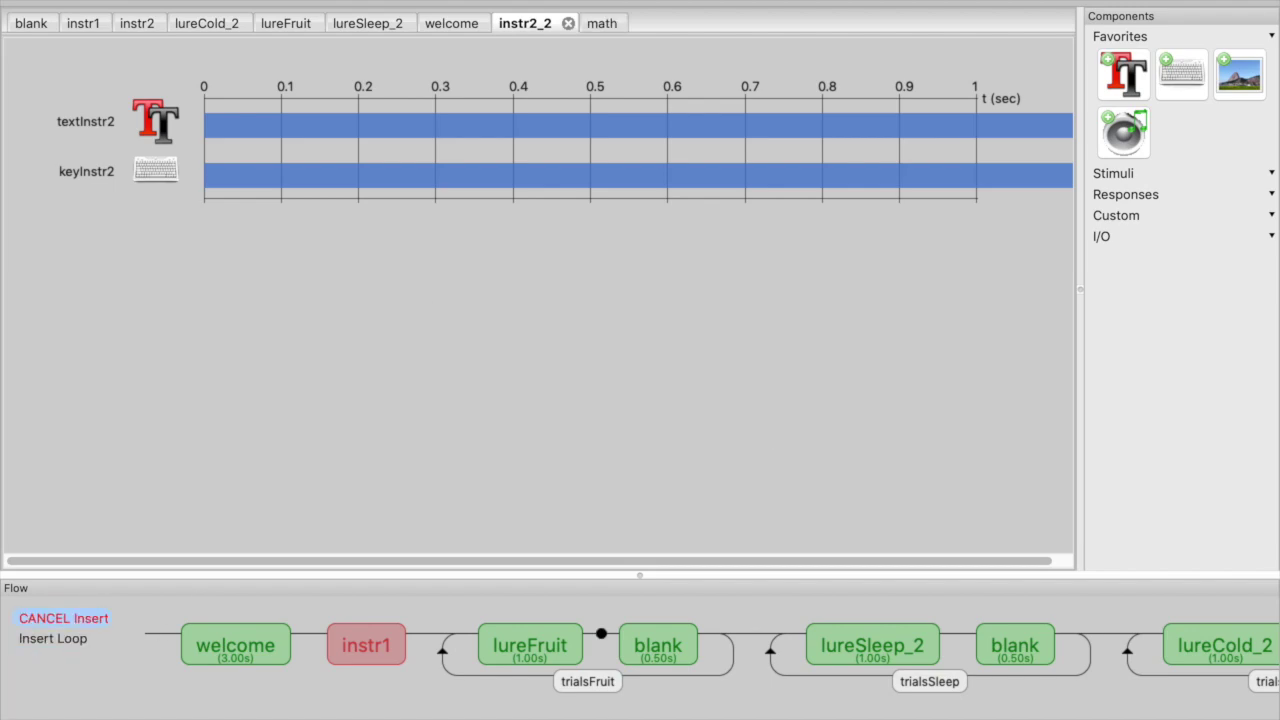
{"action": "scroll", "coordinate": [1000, 645], "scroll_direction": "right", "scroll_amount": 5}
{"action": "left_click", "coordinate": [1153, 641]}
Step: Add a text component named textMath to the math routine and clear its stop duration
{"action": "left_click", "coordinate": [1130, 85]}
{"action": "left_click", "coordinate": [506, 77]}
{"action": "type", "text": "Math"}
{"action": "left_click_drag", "start_coordinate": [500, 168], "coordinate": [443, 167]}
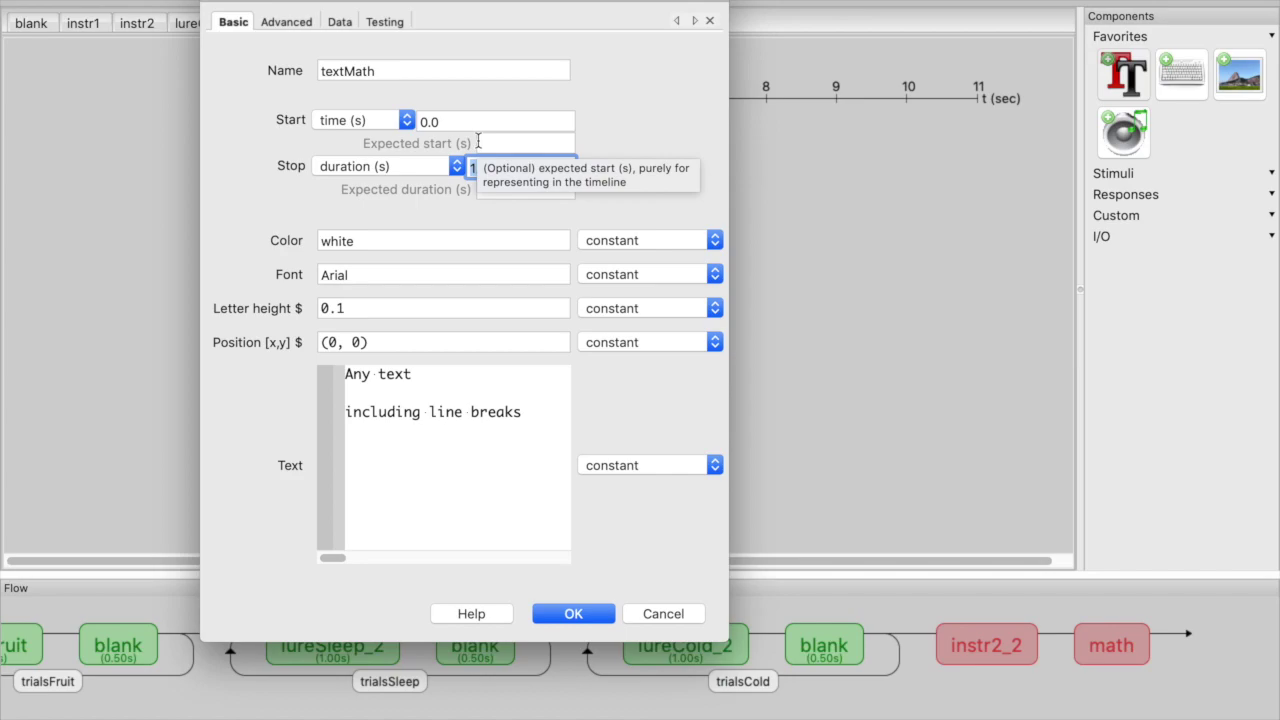
{"action": "key", "text": "BackSpace"}
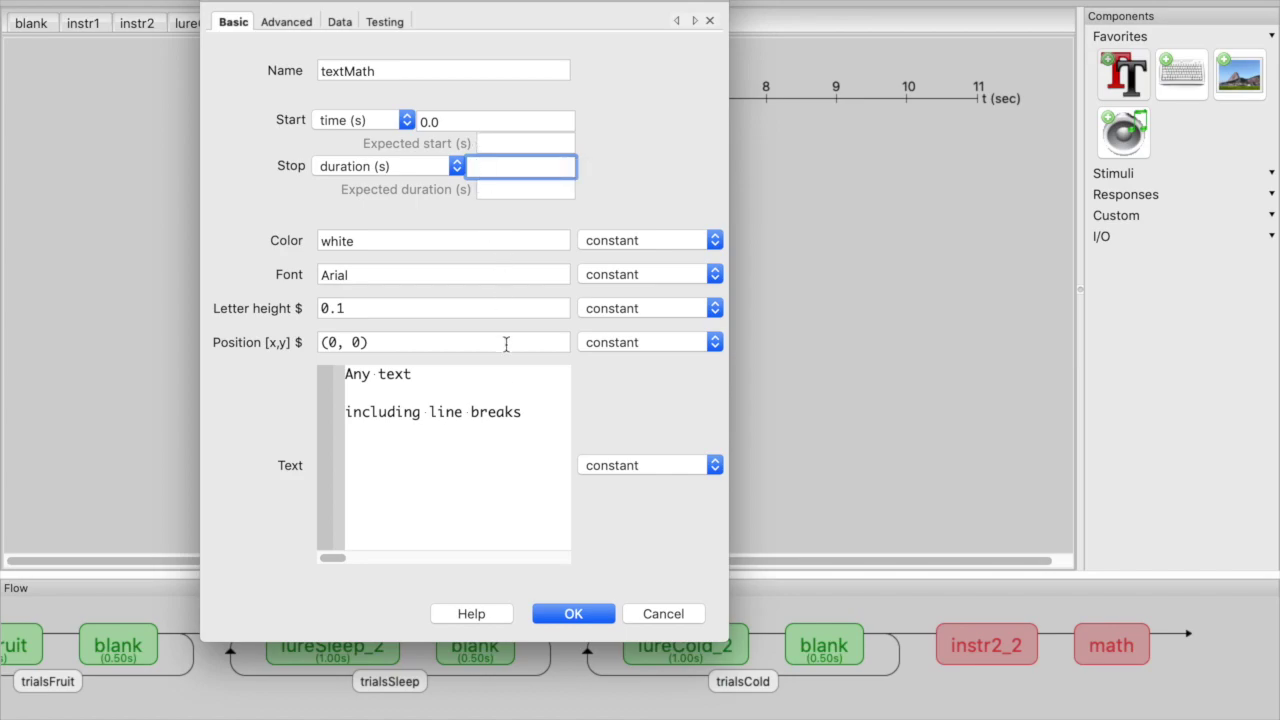
Step: Replace the placeholder text of textMath with the problem "(7 + 8) - 10 =" and confirm the component
{"action": "left_click", "coordinate": [531, 413]}
{"action": "left_click_drag", "start_coordinate": [531, 413], "coordinate": [302, 357]}
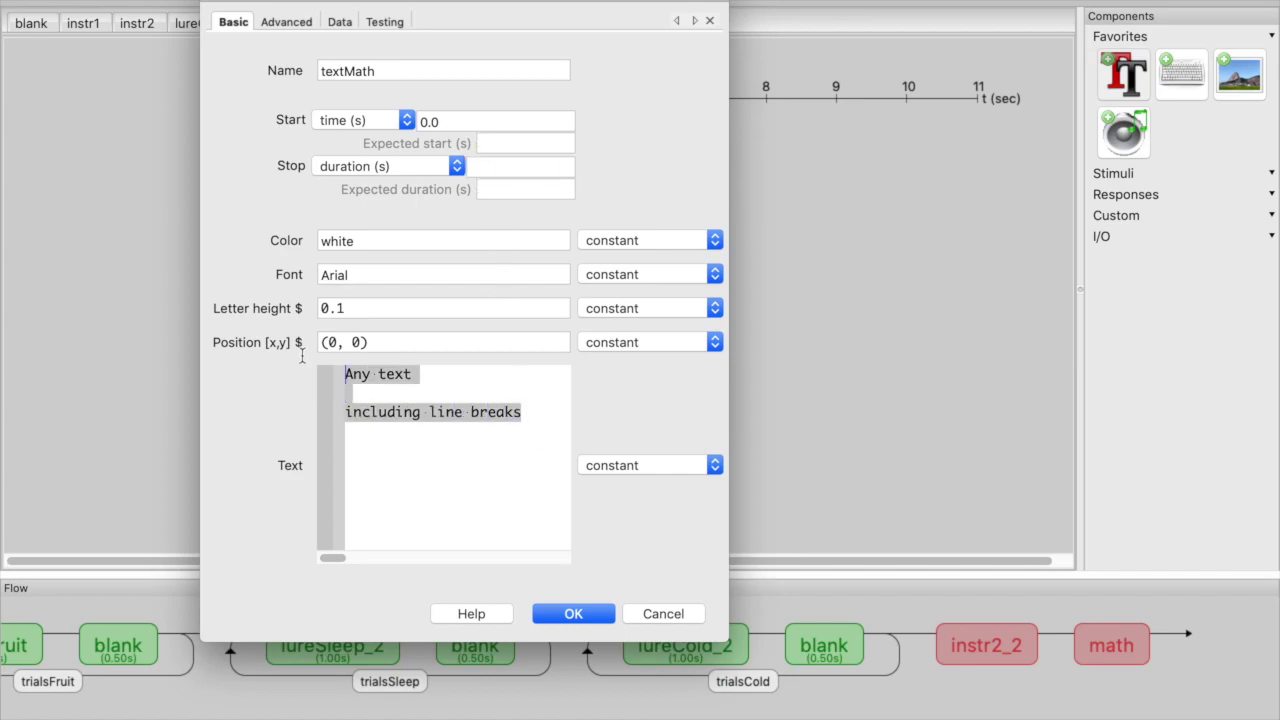
{"action": "key", "text": "BackSpace"}
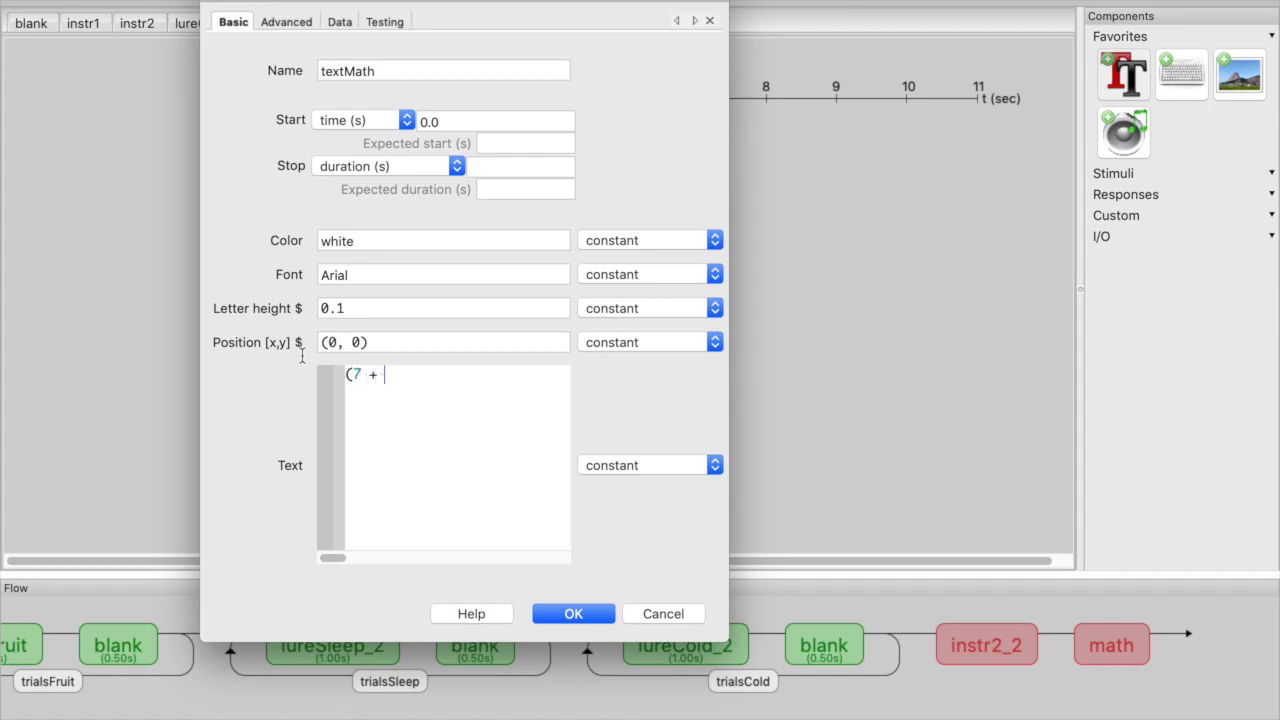
{"action": "type", "text": "(7 + 8) - 10 ="}
{"action": "left_click", "coordinate": [548, 615]}
Step: Add a keyboard component named key_respMath to the math routine, with '5' as the only allowed key
{"action": "left_click", "coordinate": [1182, 78]}
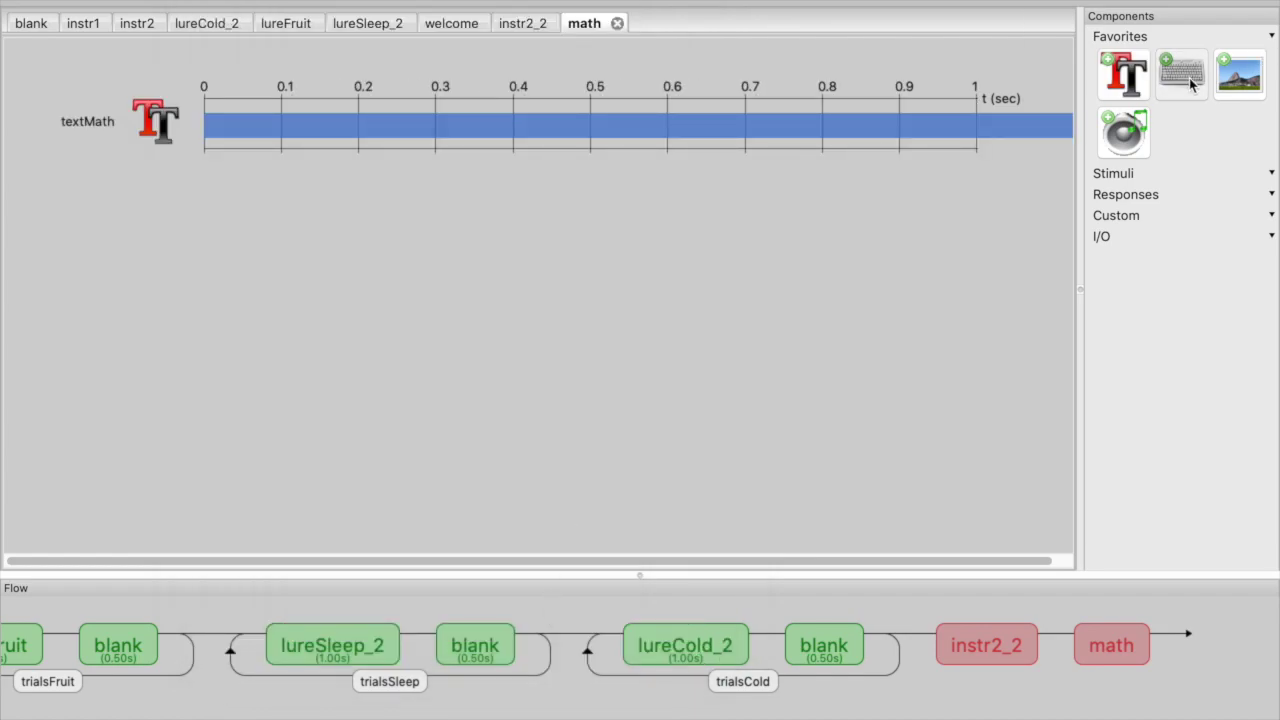
{"action": "left_click", "coordinate": [514, 66]}
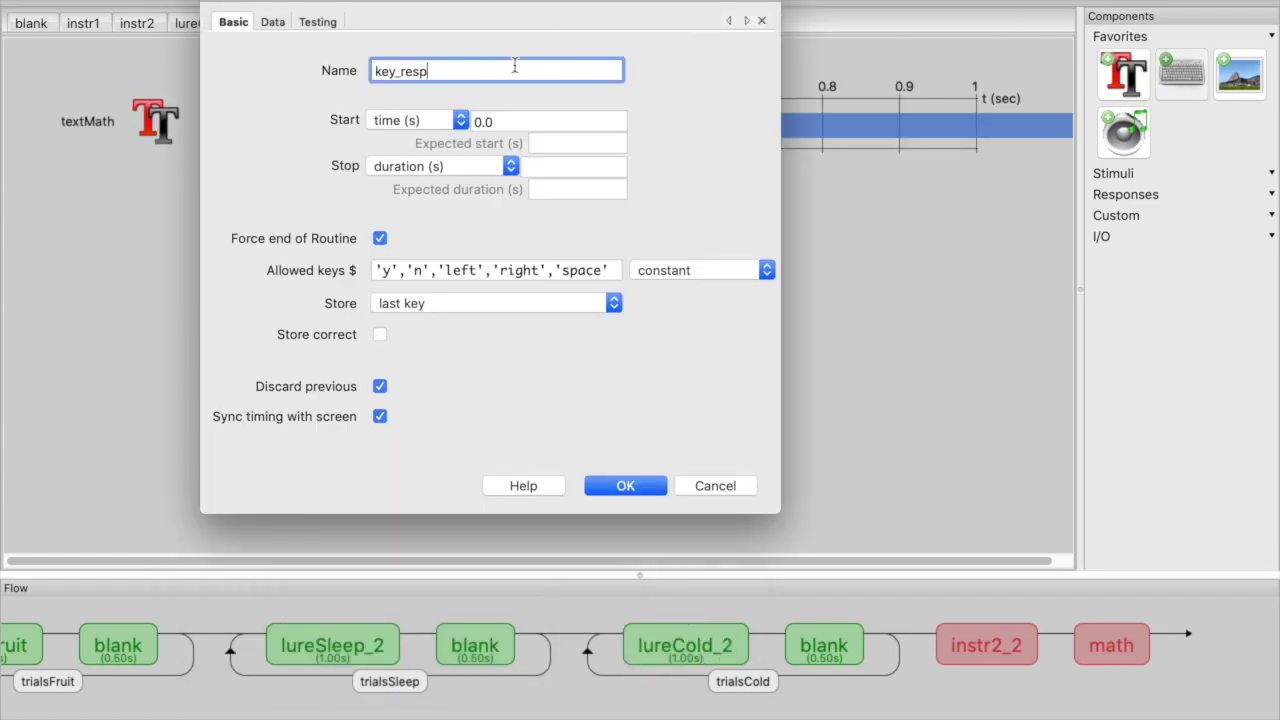
{"action": "type", "text": "Math"}
{"action": "left_click_drag", "start_coordinate": [610, 272], "coordinate": [365, 270]}
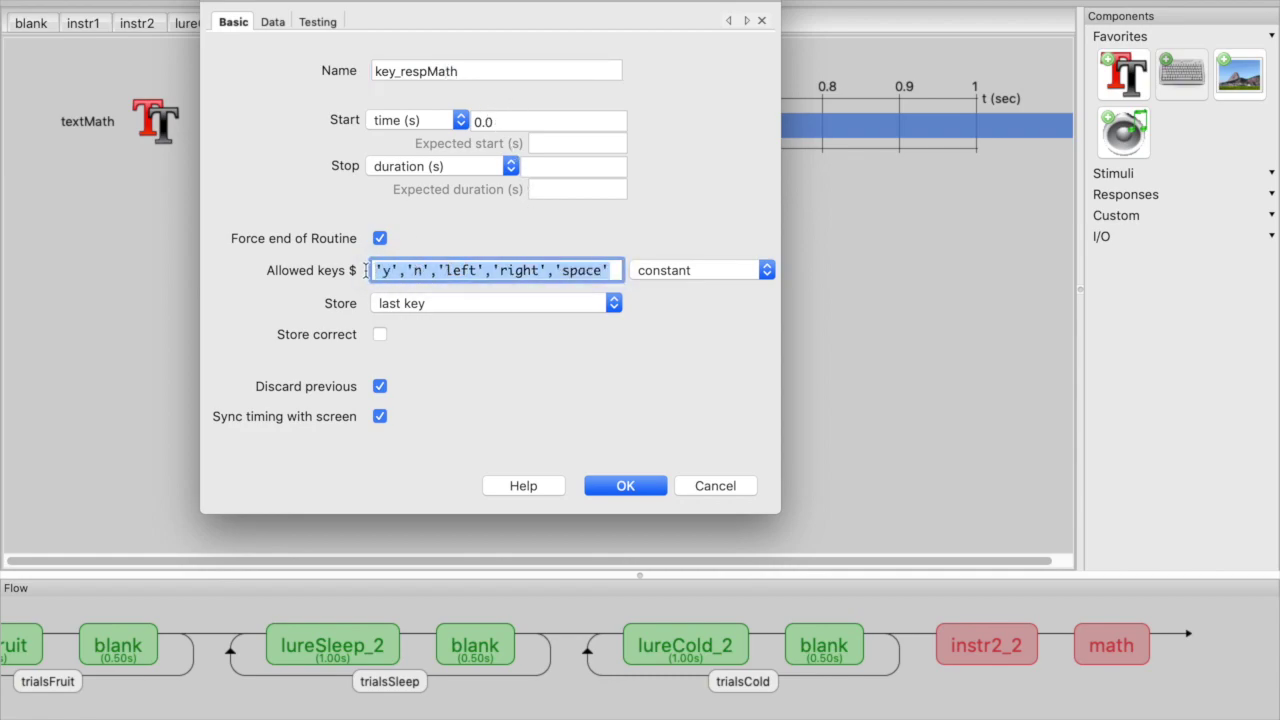
{"action": "key", "text": "BackSpace"}
{"action": "type", "text": "'"}
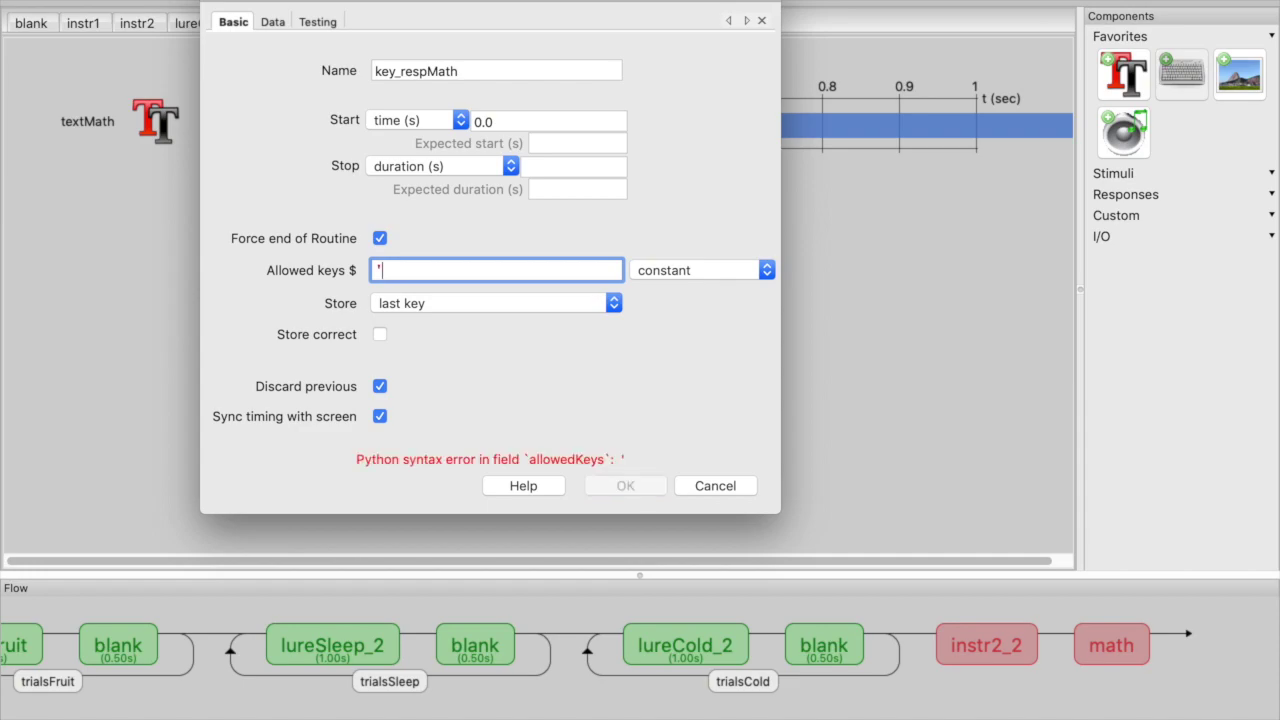
{"action": "type", "text": "5'"}
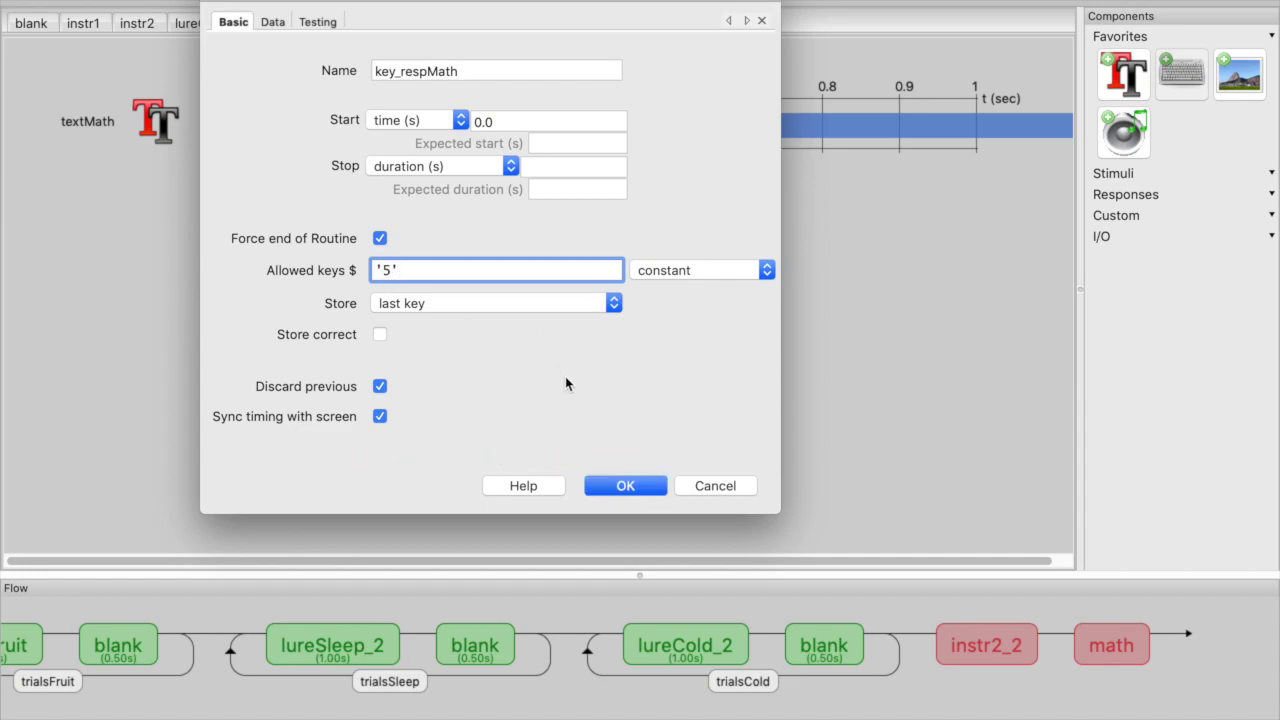
{"action": "left_click", "coordinate": [632, 488]}
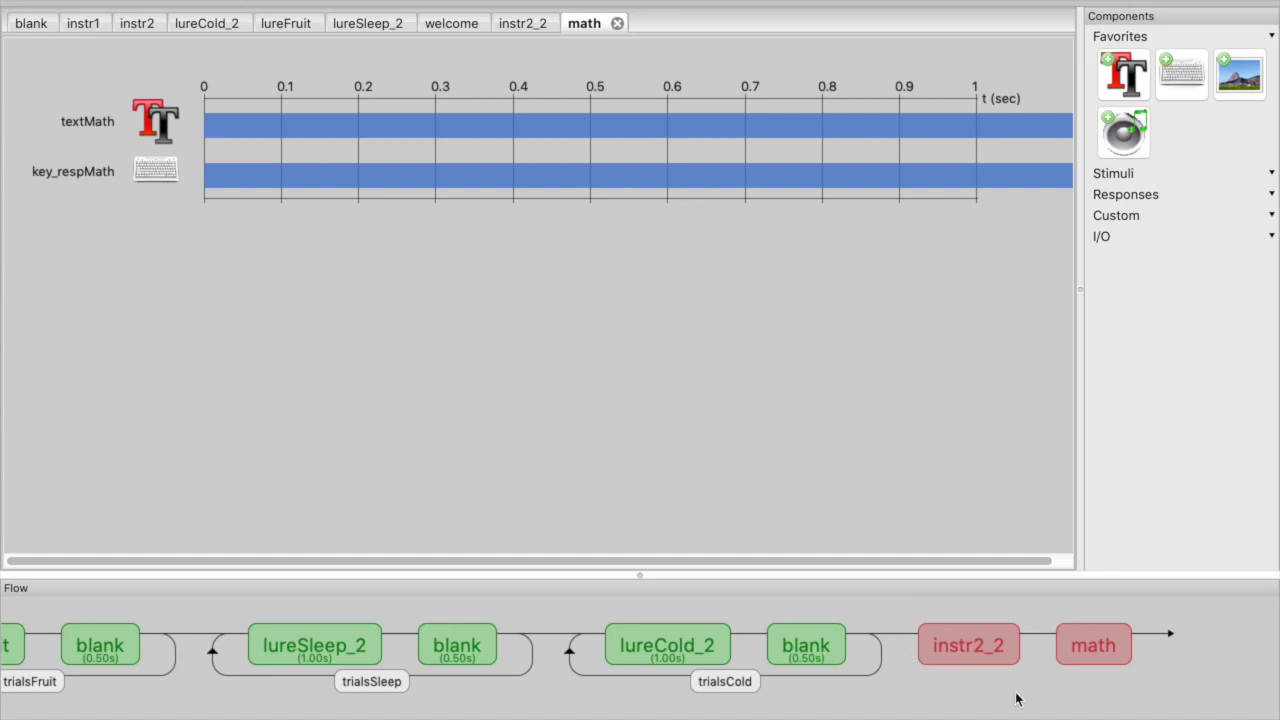
Step: Insert a new routine named instr3 at the end of the flow, after math
{"action": "scroll", "coordinate": [640, 650], "scroll_direction": "left", "scroll_amount": 10}
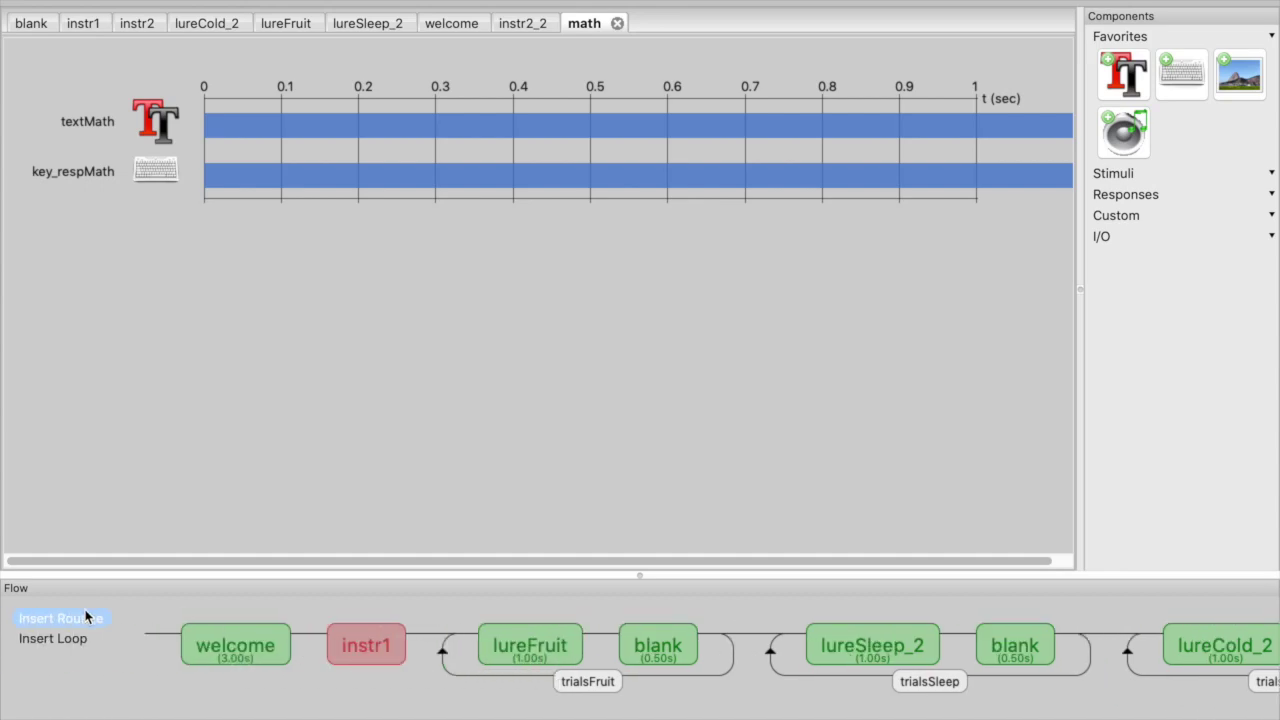
{"action": "left_click", "coordinate": [86, 617]}
{"action": "left_click", "coordinate": [85, 628]}
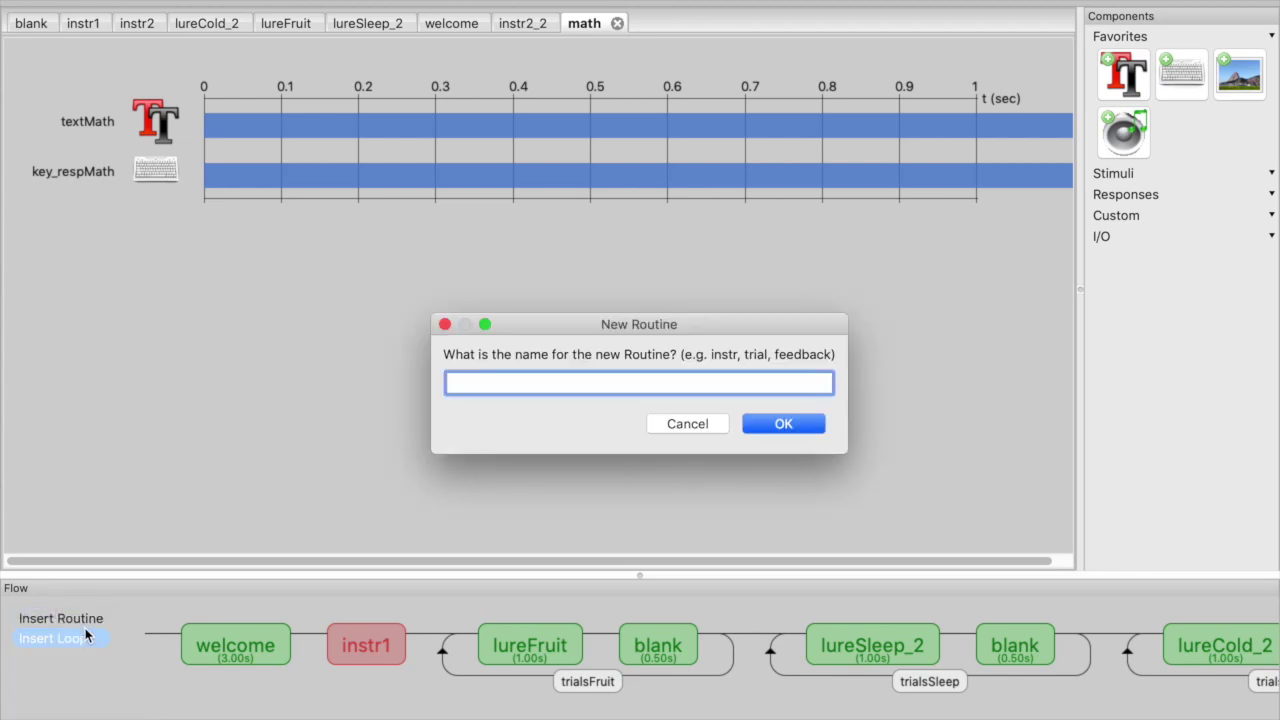
{"action": "type", "text": "instr3"}
{"action": "key", "text": "Return"}
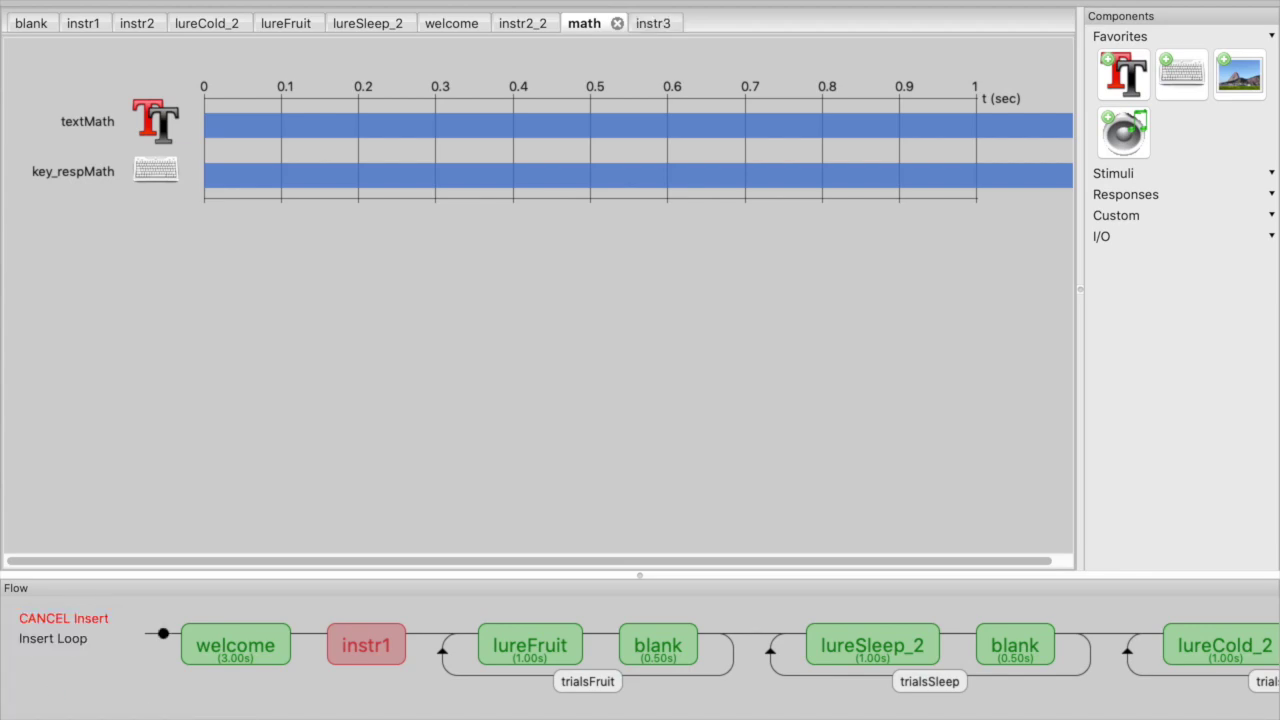
{"action": "scroll", "coordinate": [640, 650], "scroll_direction": "right", "scroll_amount": 10}
{"action": "left_click", "coordinate": [1157, 634]}
Step: Add a text component named textInstr3 to the instr3 routine and clear its stop duration
{"action": "scroll", "coordinate": [1090, 647], "scroll_direction": "right", "scroll_amount": 2}
{"action": "left_click", "coordinate": [1090, 647]}
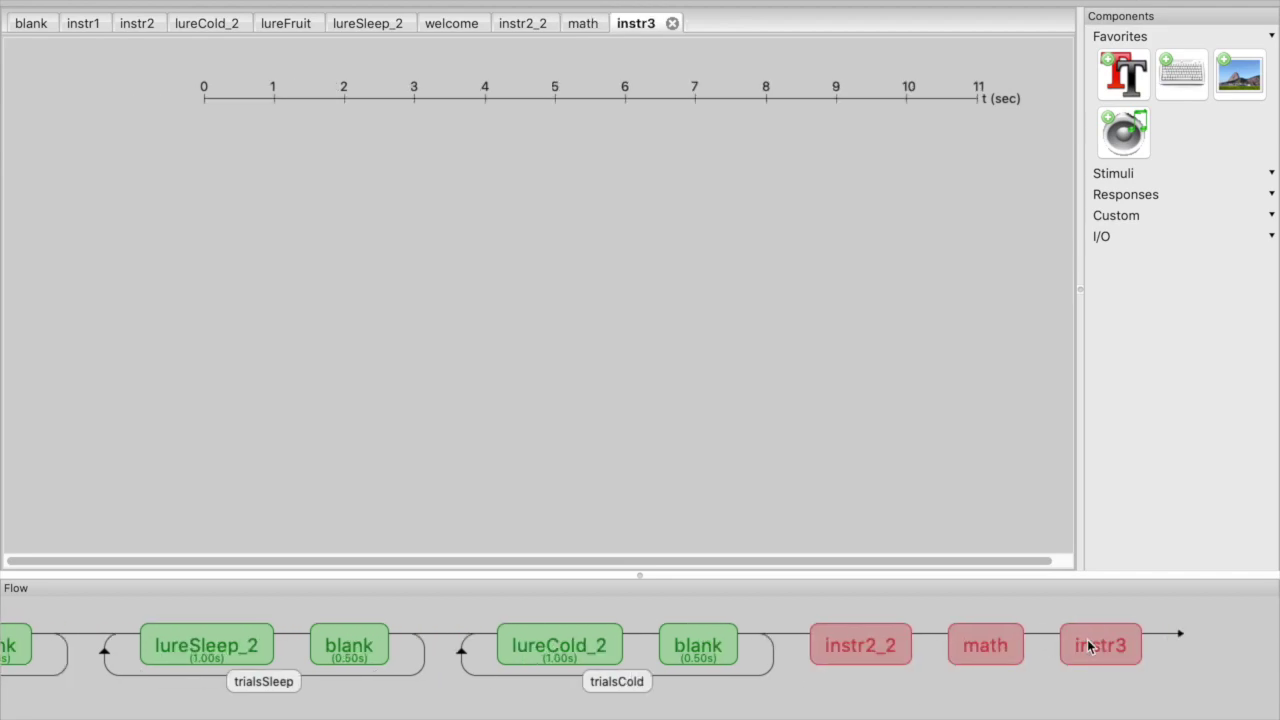
{"action": "left_click", "coordinate": [1124, 76]}
{"action": "left_click", "coordinate": [435, 66]}
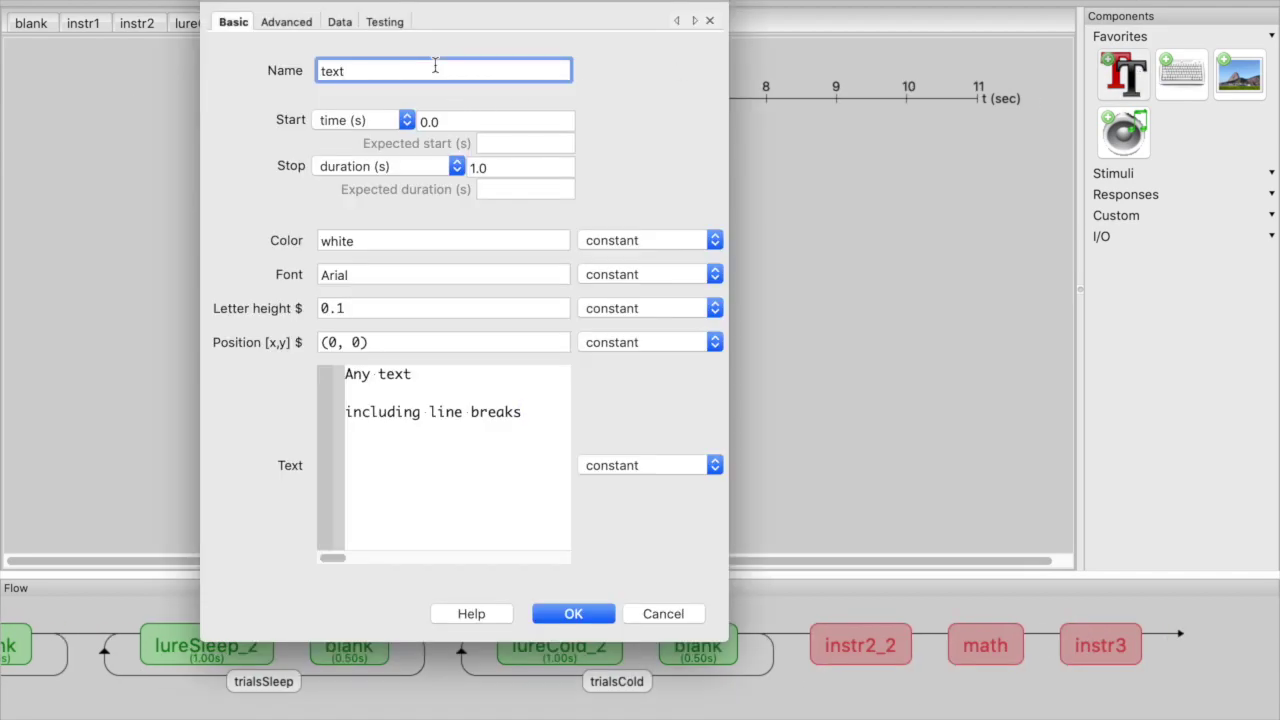
{"action": "left_click", "coordinate": [522, 167]}
{"action": "key", "text": "BackSpace"}
{"action": "key", "text": "BackSpace"}
{"action": "key", "text": "BackSpace"}
Step: Replace textInstr3's placeholder with "That's correct!", a line announcing a new 15-word list with both new and old words, and "Identify the previously presented words by entering"
{"action": "left_click_drag", "start_coordinate": [550, 415], "coordinate": [335, 378]}
{"action": "key", "text": "BackSpace"}
{"action": "type", "text": "That's correct!"}
{"action": "key", "text": "Return"}
{"action": "type", "text": "The final test will present a new 15-word list with both new and old words."}
{"action": "key", "text": "Return"}
{"action": "type", "text": "Identify the previously p"}
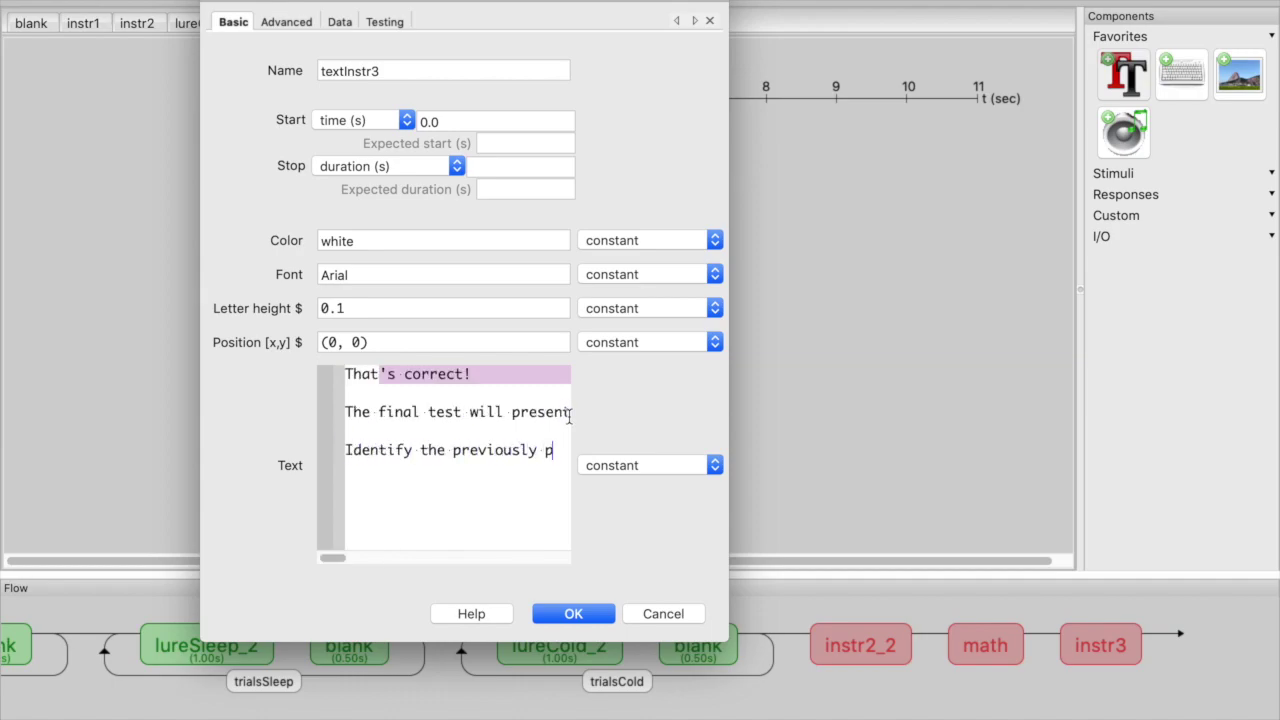
{"action": "type", "text": "resented words by entering"}
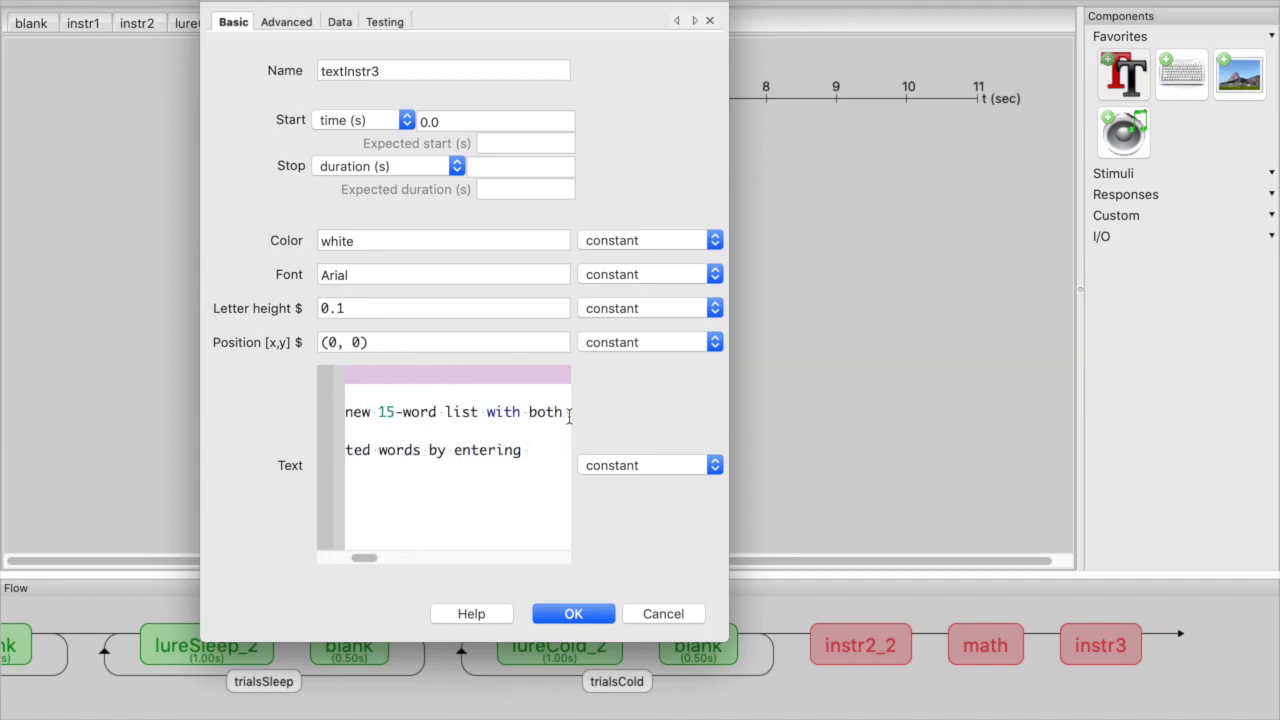
Step: Complete the instructions with 'y' for yes (previously presented), 'n' for no (not previously presented) and "Press spacebar to begin.", and confirm the component
{"action": "key", "text": "Return"}
{"action": "type", "text": "--'y' for yes ("}
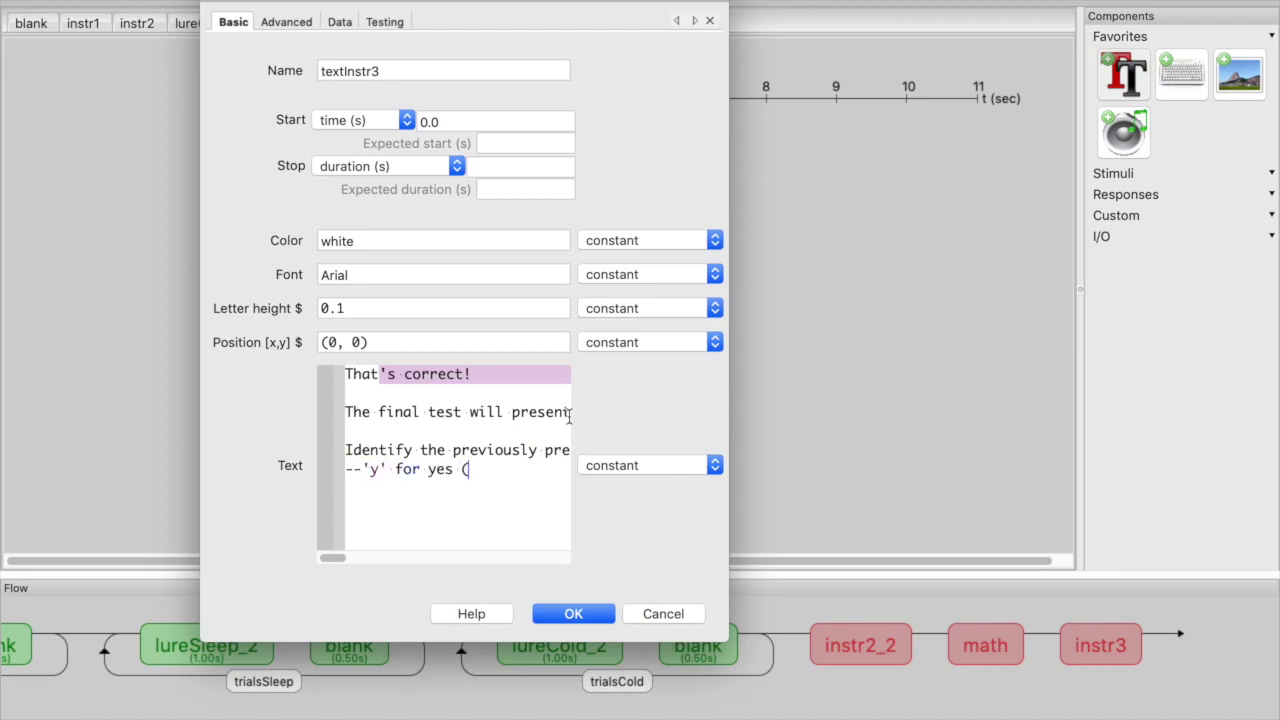
{"action": "type", "text": "previously presented),"}
{"action": "key", "text": "Return"}
{"action": "type", "text": "--'n' for no (not previously presented"}
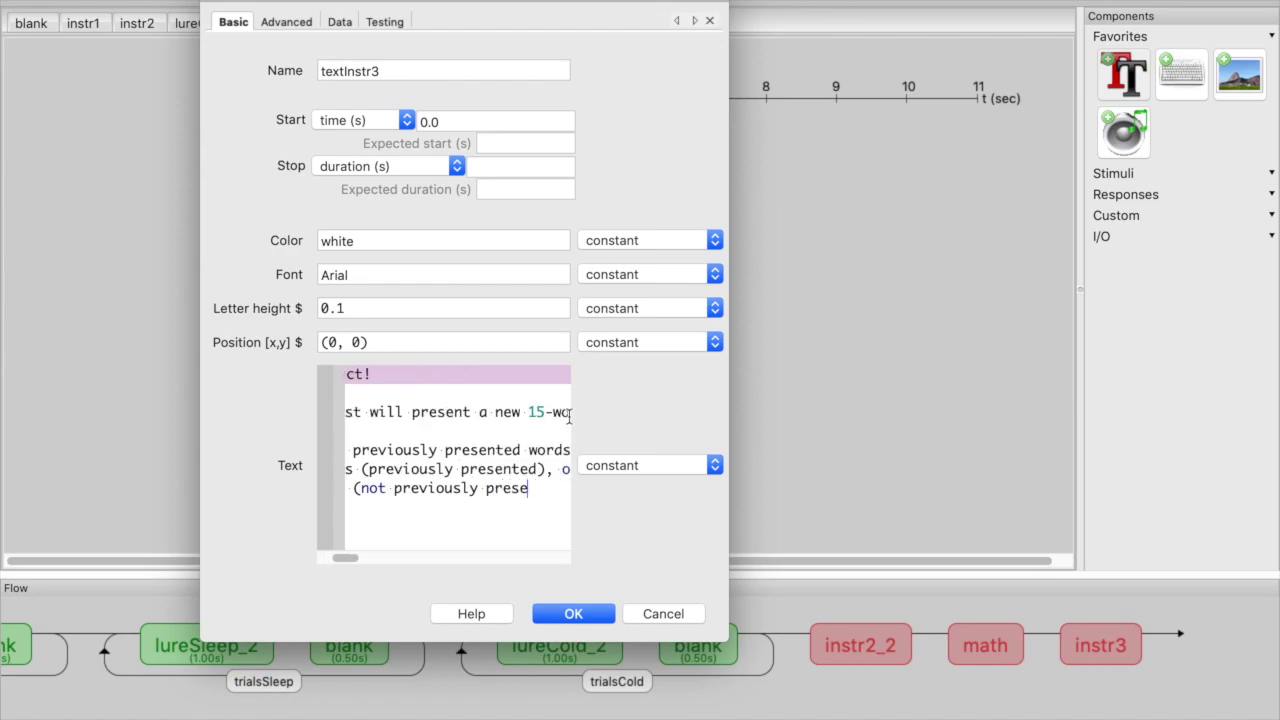
{"action": "key", "text": "Return"}
{"action": "key", "text": "Return"}
{"action": "type", "text": "Press "}
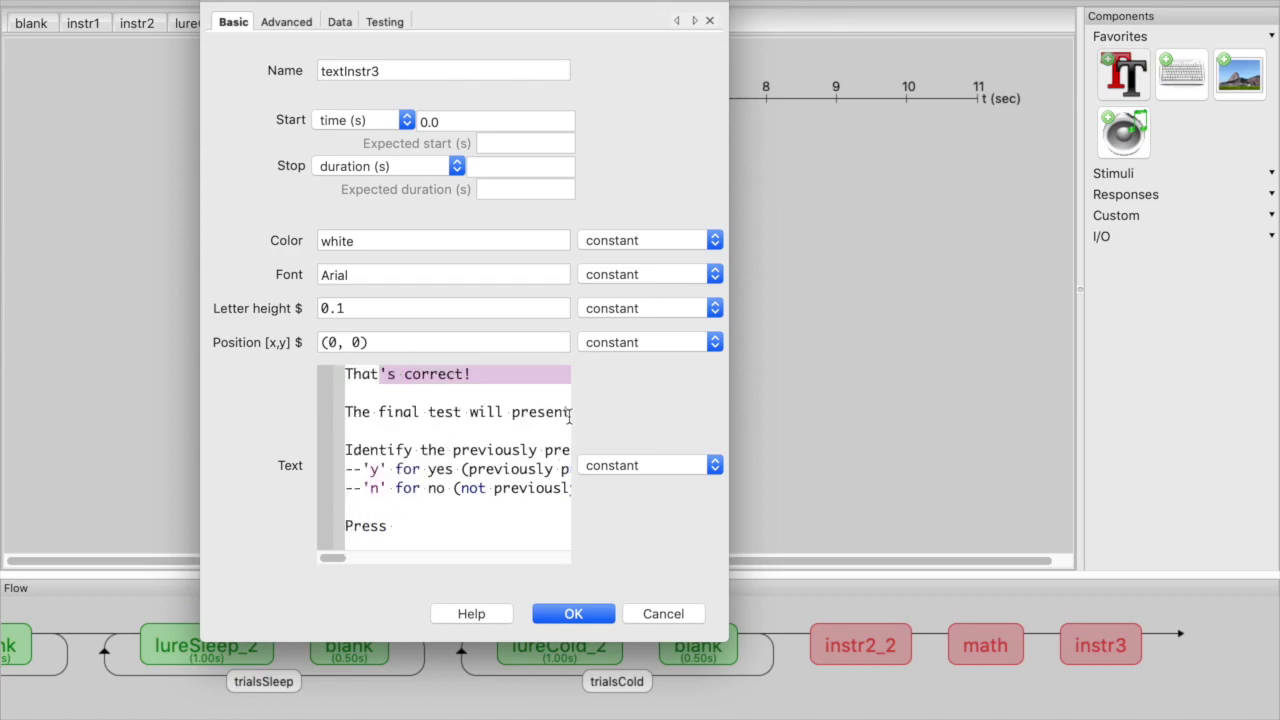
{"action": "type", "text": "spacebar to begin."}
{"action": "left_click", "coordinate": [571, 612]}
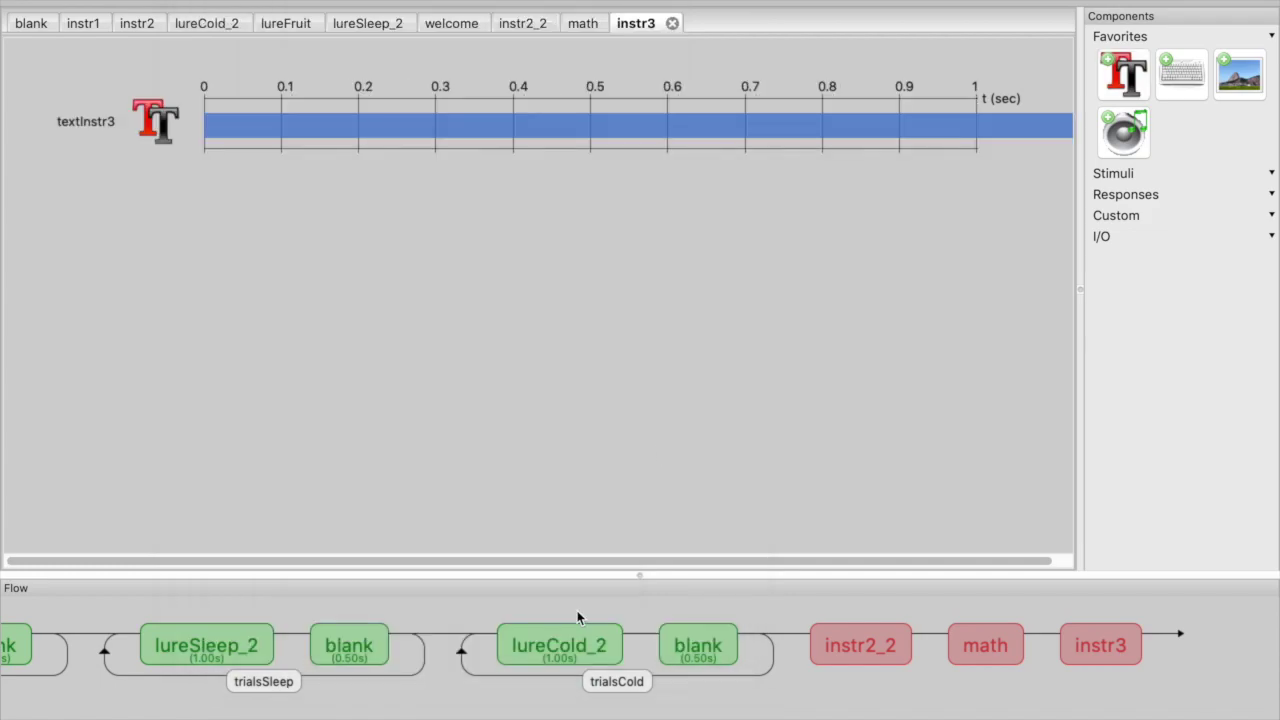
Step: Add a keyboard component named key_respInstr3 to the instr3 routine, with 'space' as the only allowed key
{"action": "left_click", "coordinate": [1181, 93]}
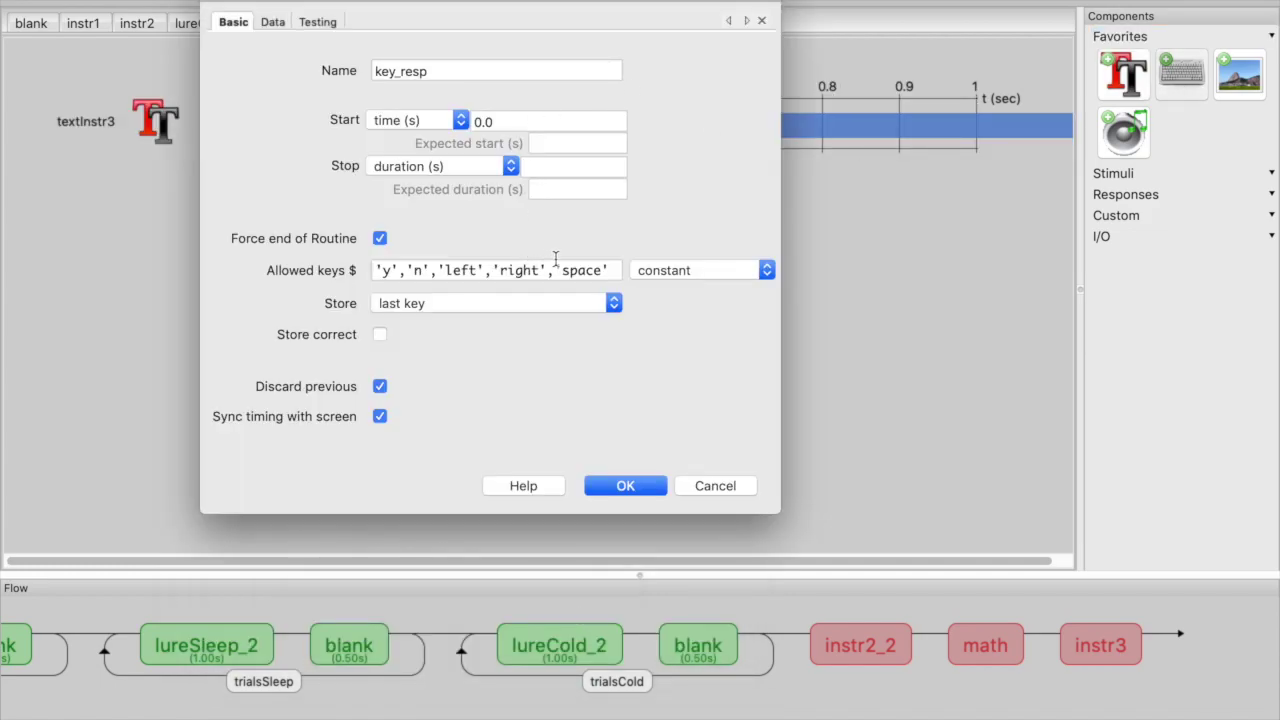
{"action": "left_click_drag", "start_coordinate": [551, 270], "coordinate": [457, 260]}
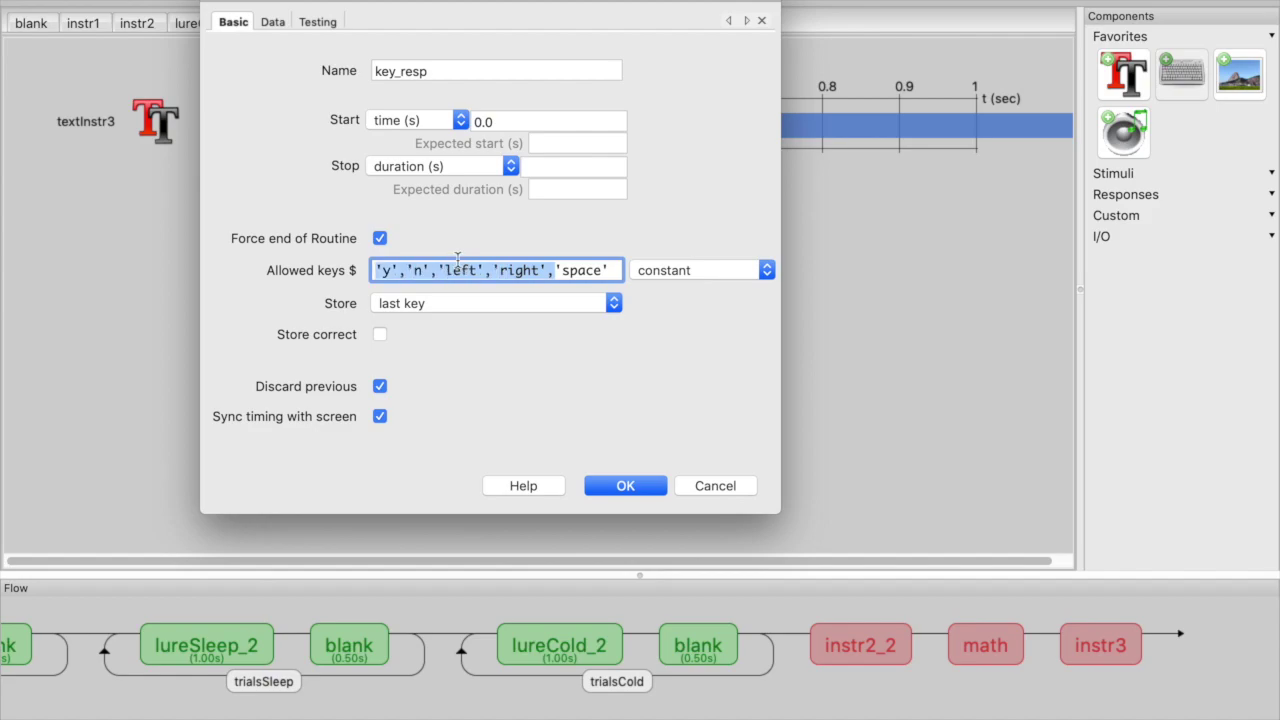
{"action": "key", "text": "BackSpace"}
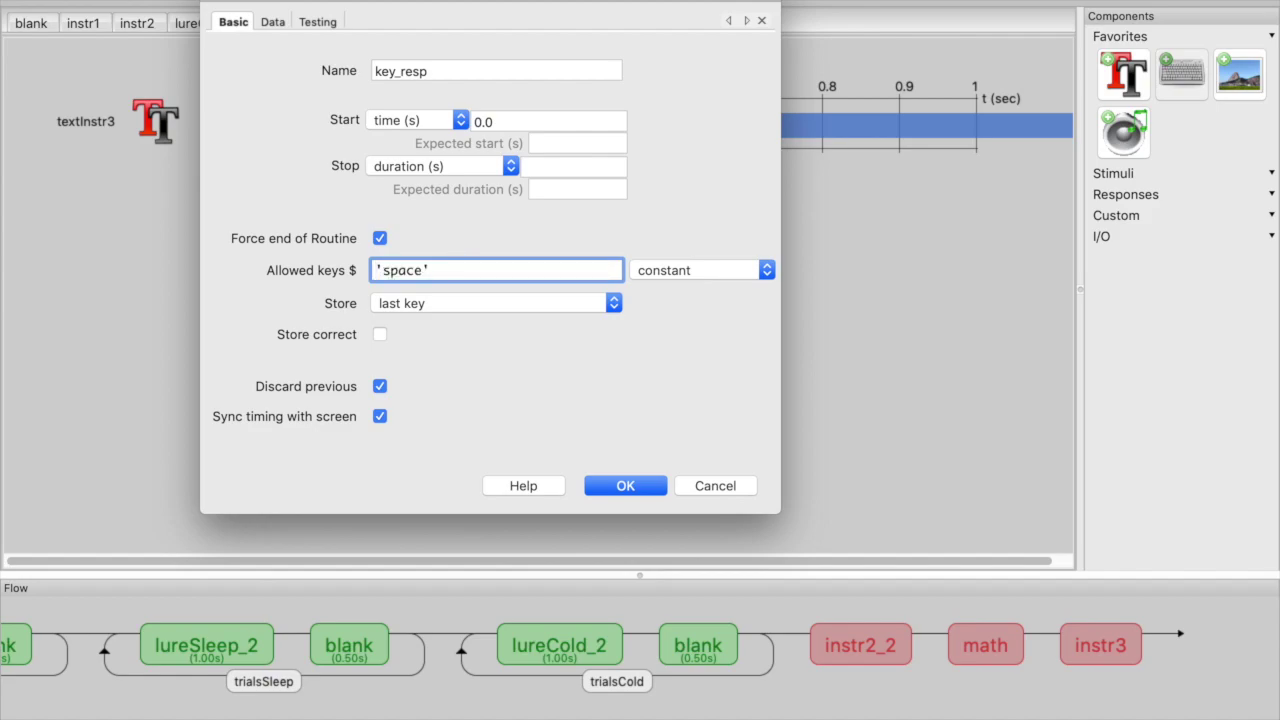
{"action": "left_click", "coordinate": [460, 70]}
{"action": "type", "text": "Instr3"}
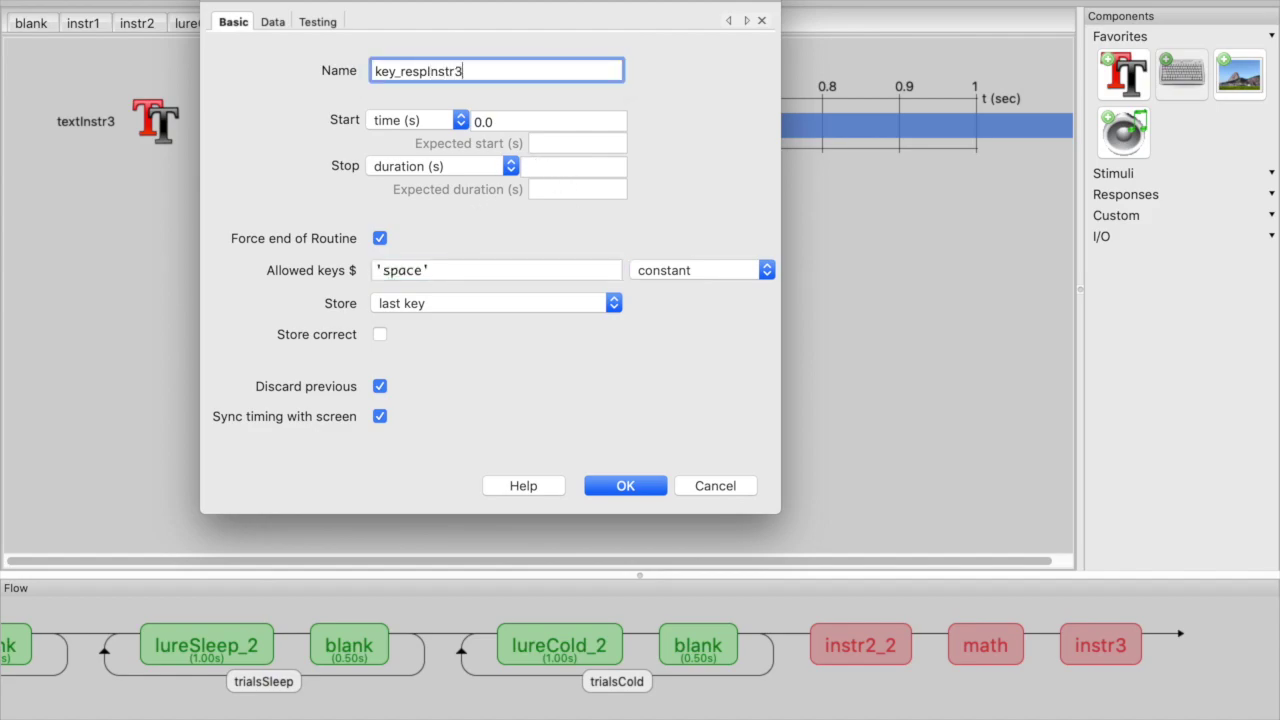
{"action": "left_click", "coordinate": [625, 489]}
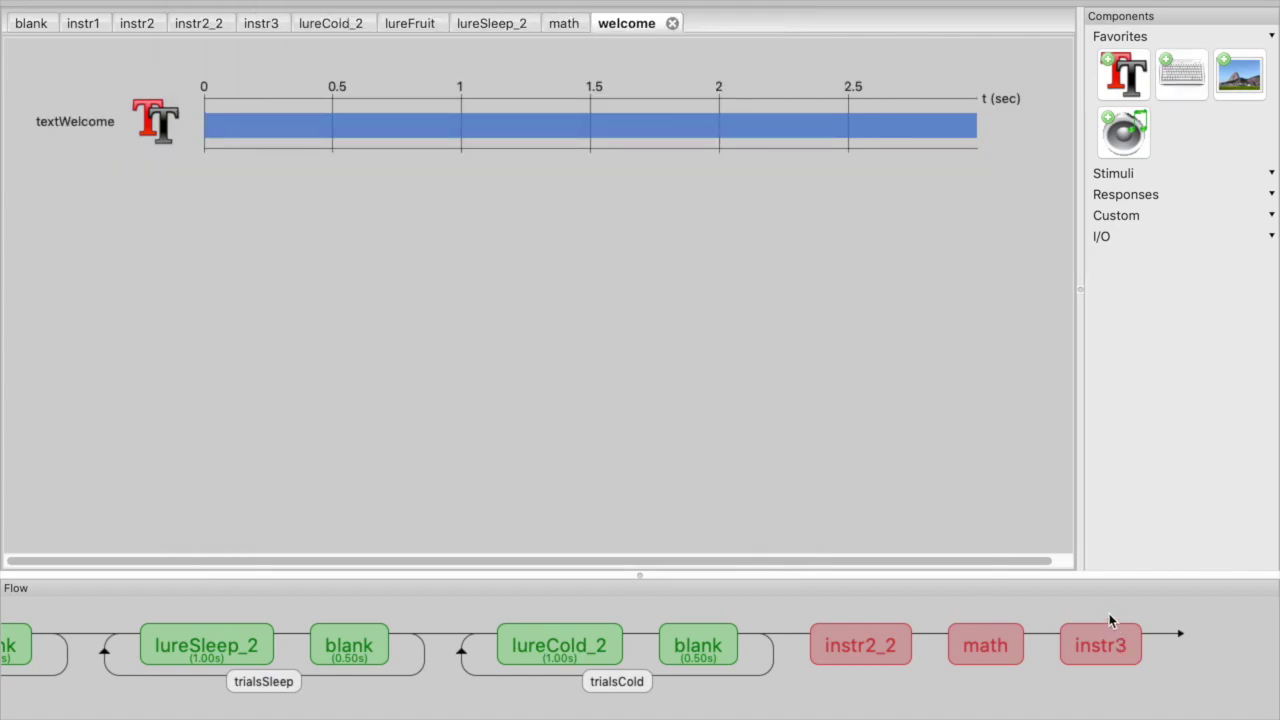
Step: Insert a new routine named test at the end of the flow, after instr3
{"action": "scroll", "coordinate": [640, 650], "scroll_direction": "left", "scroll_amount": 5}
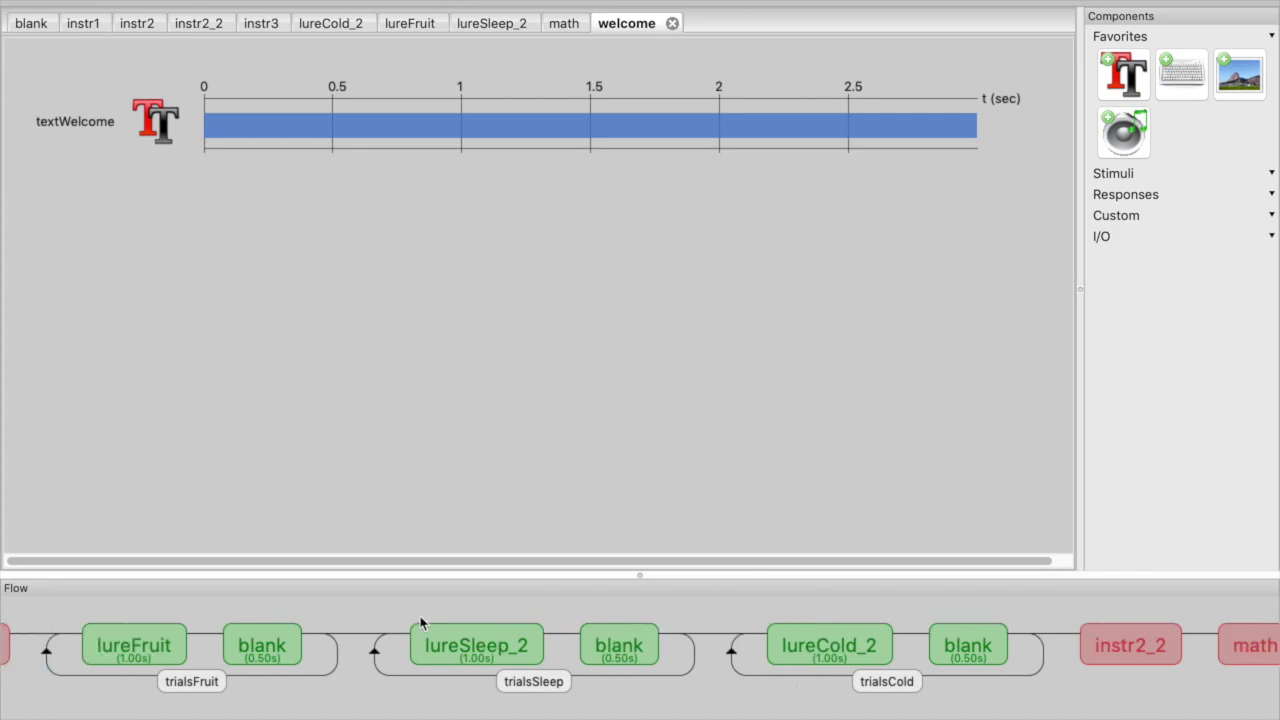
{"action": "scroll", "coordinate": [640, 650], "scroll_direction": "left", "scroll_amount": 6}
{"action": "left_click", "coordinate": [62, 616]}
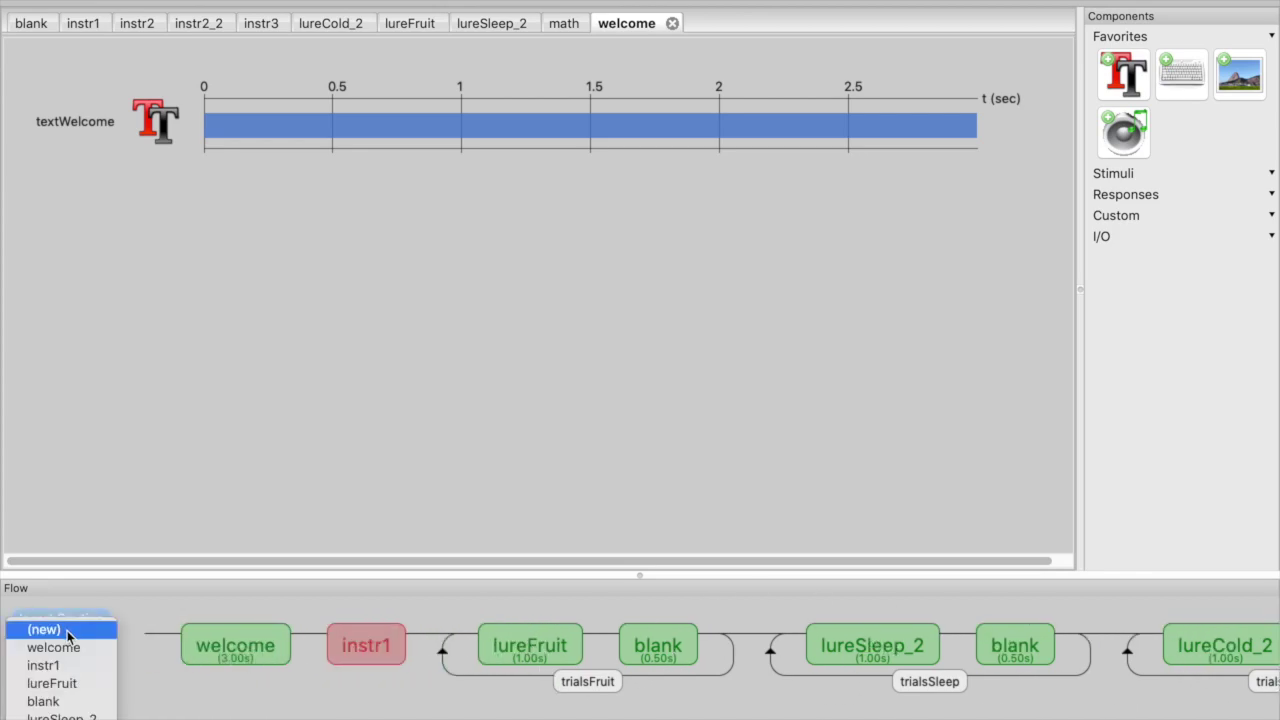
{"action": "left_click", "coordinate": [67, 630]}
{"action": "type", "text": "test"}
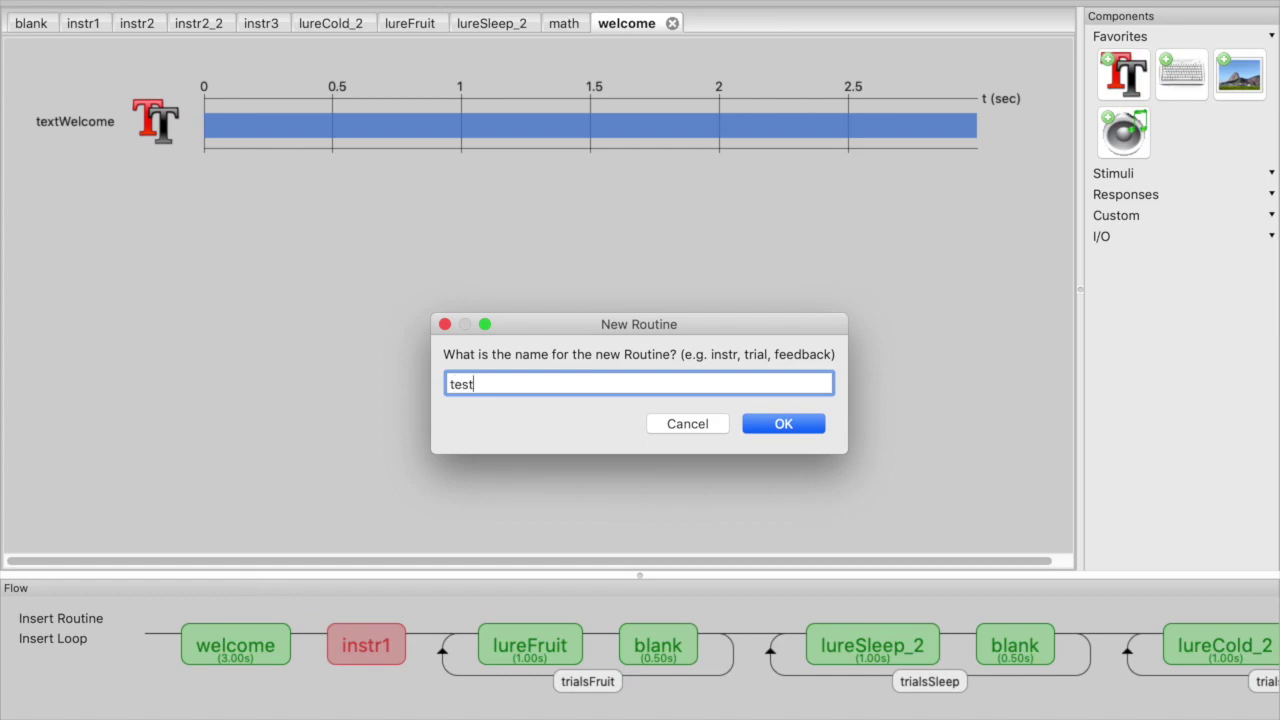
{"action": "left_click", "coordinate": [752, 424]}
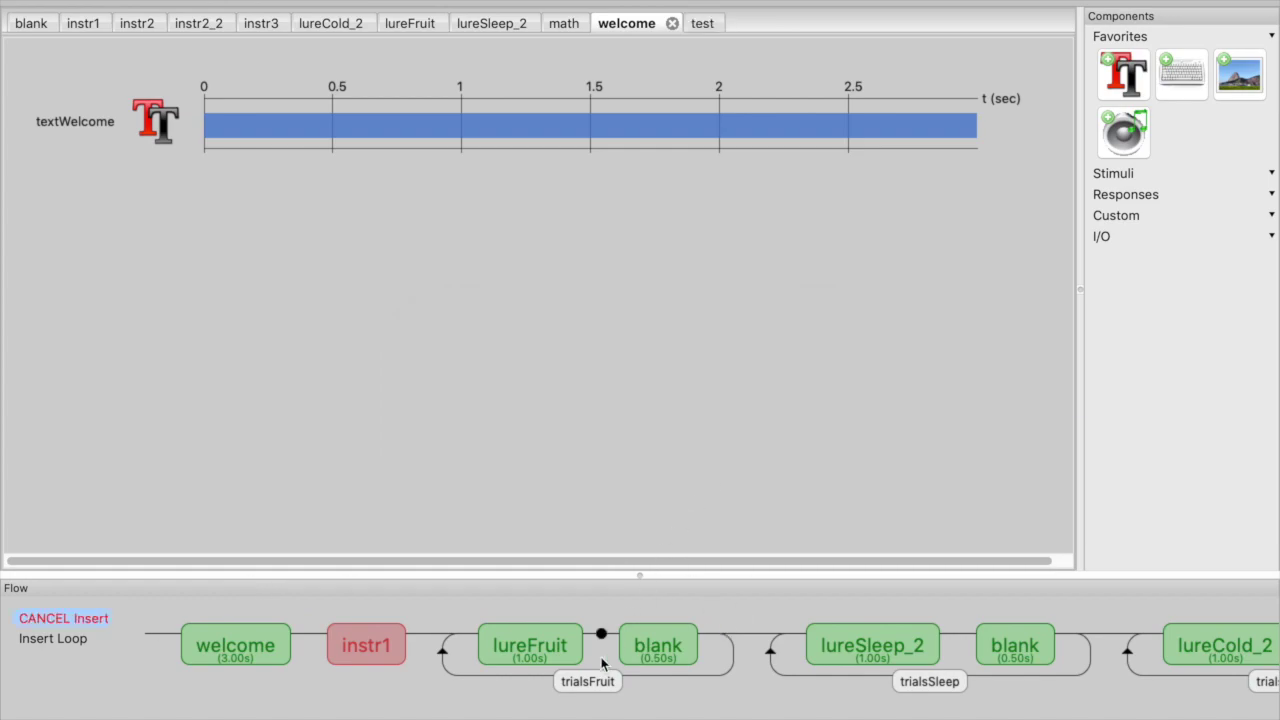
{"action": "scroll", "coordinate": [640, 650], "scroll_direction": "right", "scroll_amount": 6}
{"action": "left_click", "coordinate": [1162, 633]}
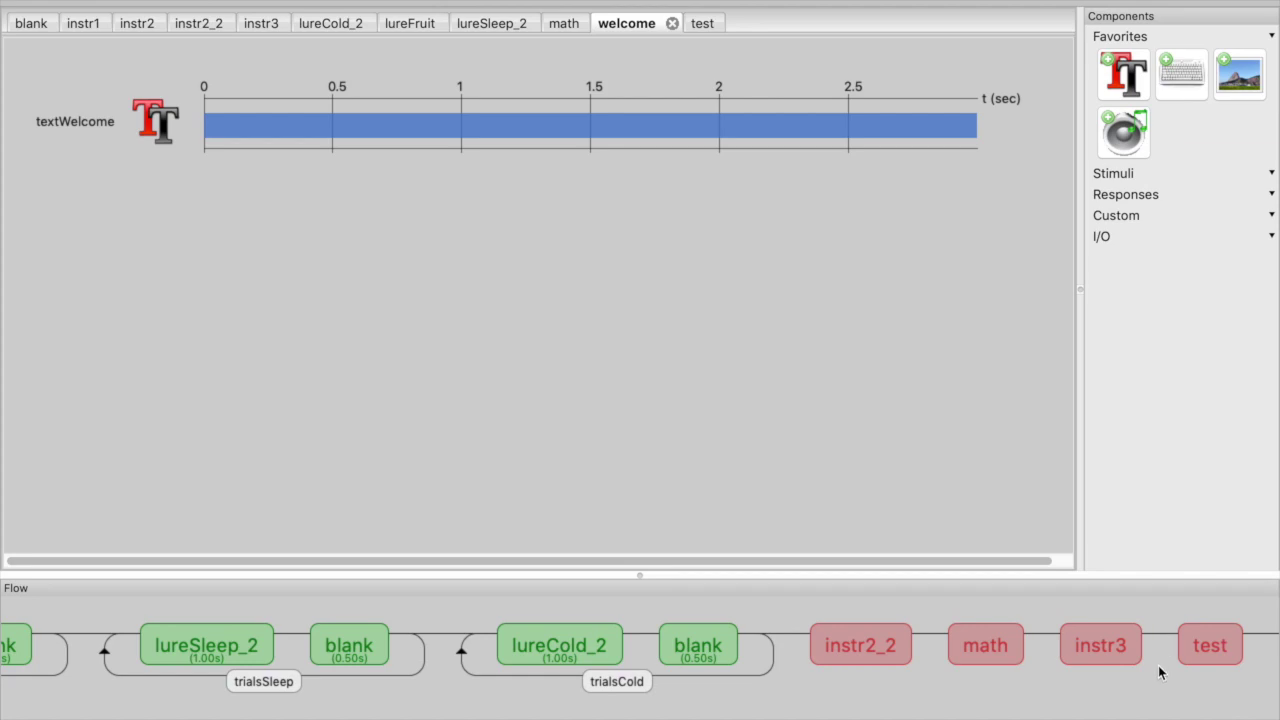
Step: Insert the existing blank routine at the end of the flow, after test
{"action": "scroll", "coordinate": [640, 650], "scroll_direction": "left", "scroll_amount": 6}
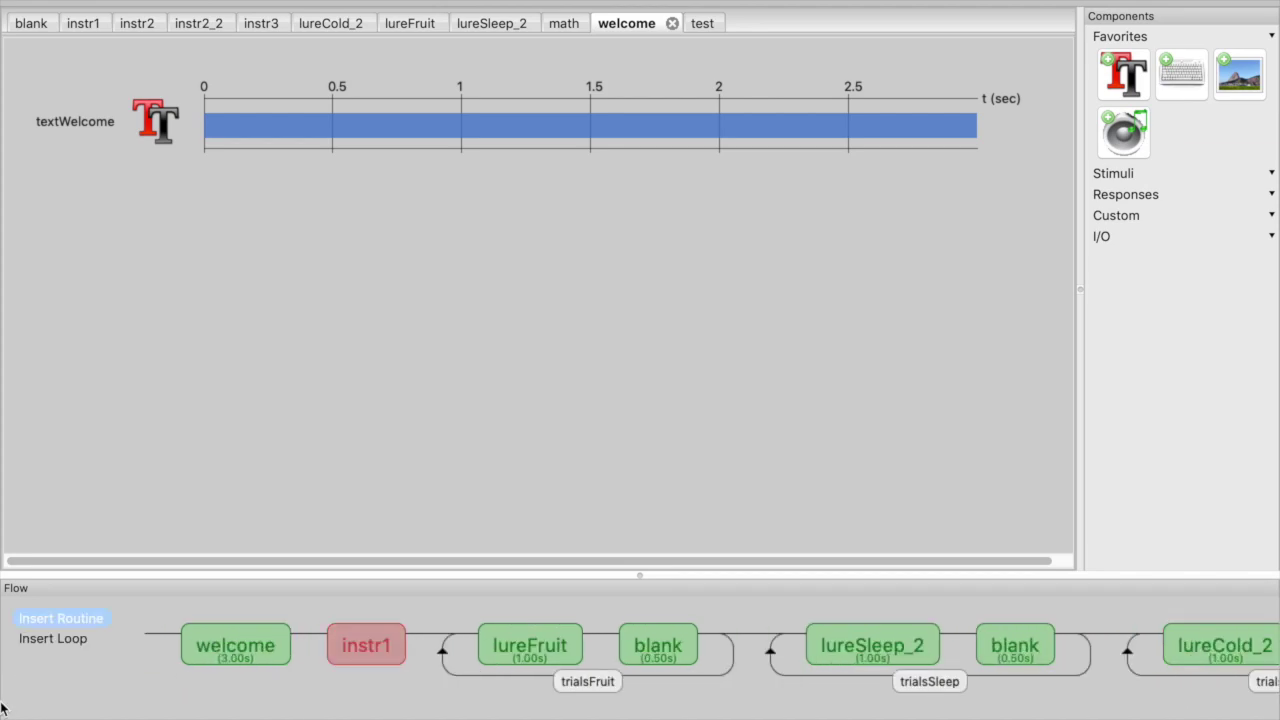
{"action": "left_click", "coordinate": [53, 624]}
{"action": "scroll", "coordinate": [640, 650], "scroll_direction": "right", "scroll_amount": 6}
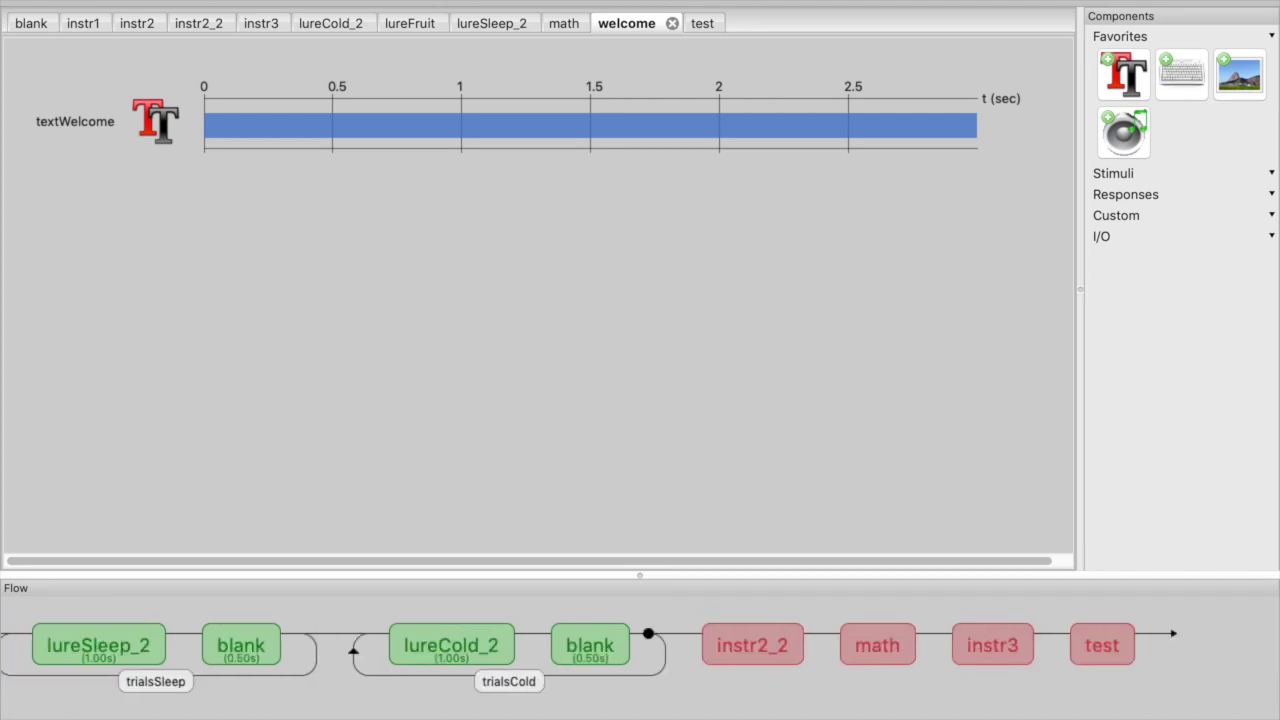
{"action": "left_click", "coordinate": [1156, 634]}
Step: Insert a loop around the test routine and the blank following it, and name it trialsTest
{"action": "scroll", "coordinate": [1156, 650], "scroll_direction": "left", "scroll_amount": 5}
{"action": "scroll", "coordinate": [640, 650], "scroll_direction": "left", "scroll_amount": 5}
{"action": "left_click", "coordinate": [78, 638]}
{"action": "scroll", "coordinate": [143, 680], "scroll_direction": "right", "scroll_amount": 6}
{"action": "scroll", "coordinate": [1029, 650], "scroll_direction": "right", "scroll_amount": 2}
{"action": "left_click", "coordinate": [946, 634]}
{"action": "left_click", "coordinate": [1160, 634]}
{"action": "left_click", "coordinate": [476, 28]}
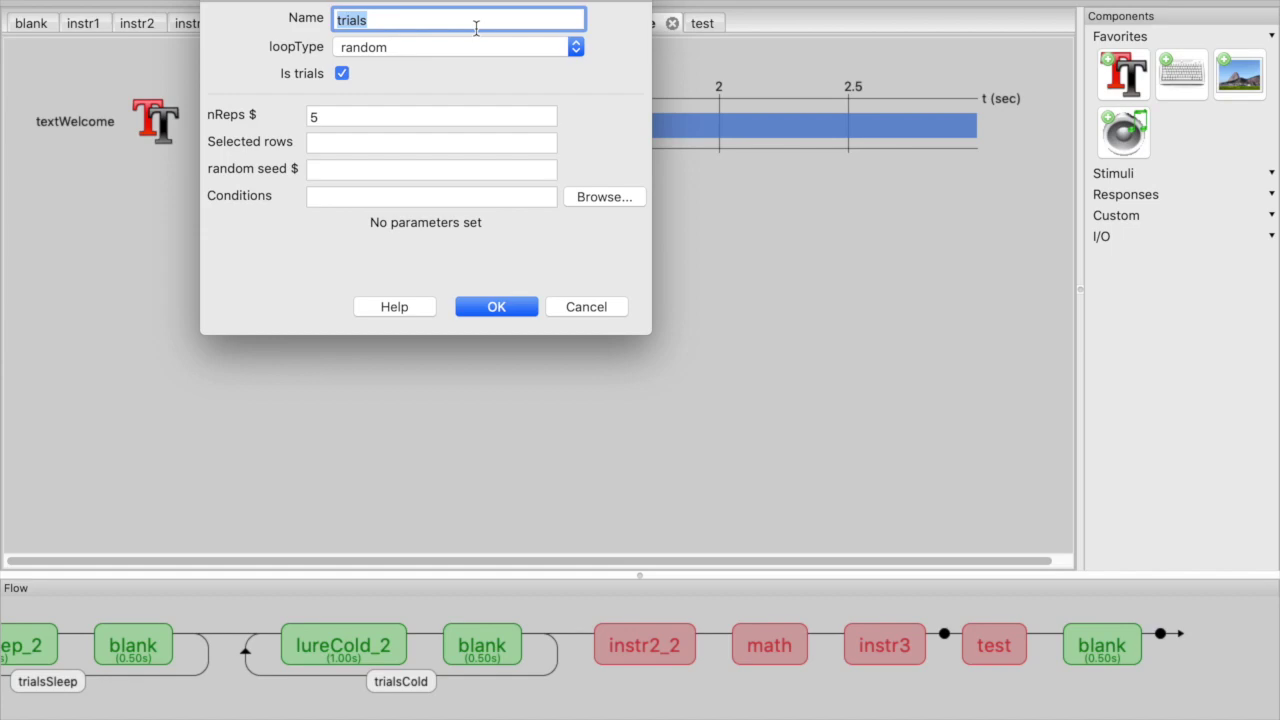
{"action": "type", "text": "est"}
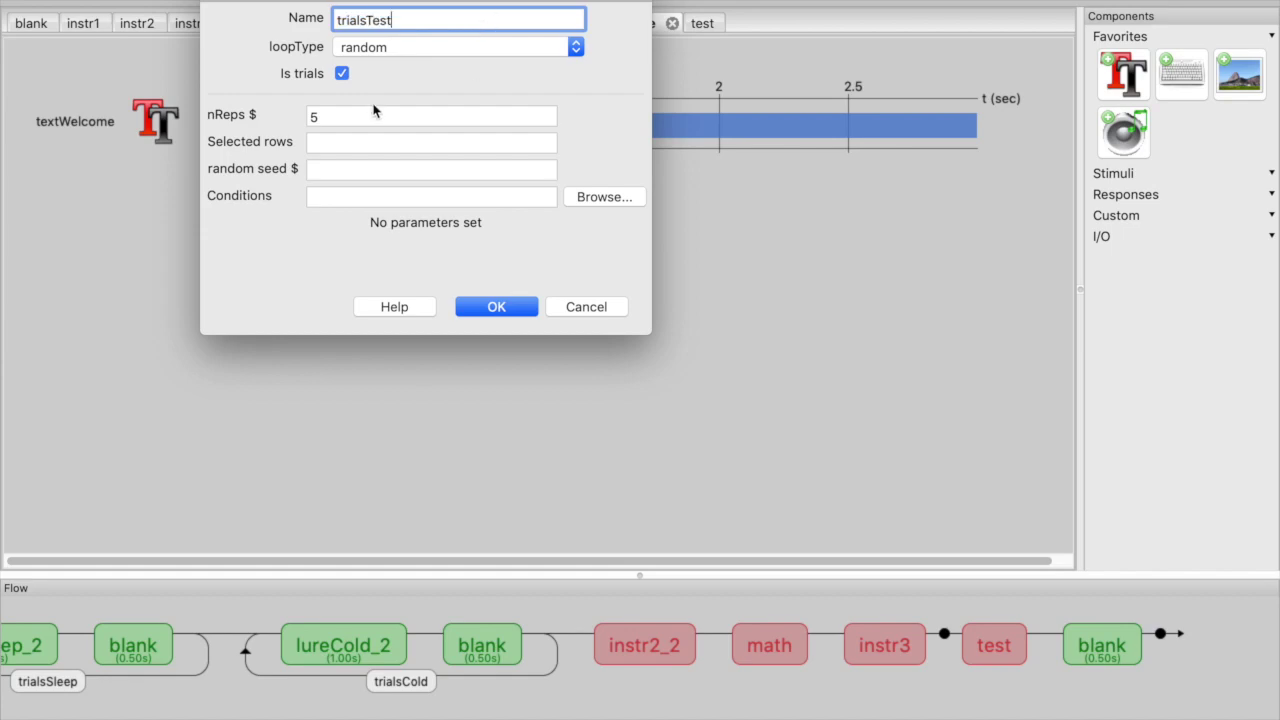
Step: Set the trialsTest loop to 1 repetition in random order, load its conditions from DRMTest.xlsx and confirm the loop
{"action": "left_click", "coordinate": [368, 115]}
{"action": "key", "text": "BackSpace"}
{"action": "left_click", "coordinate": [468, 50]}
{"action": "left_click", "coordinate": [468, 51]}
{"action": "left_click", "coordinate": [385, 197]}
{"action": "left_click", "coordinate": [610, 200]}
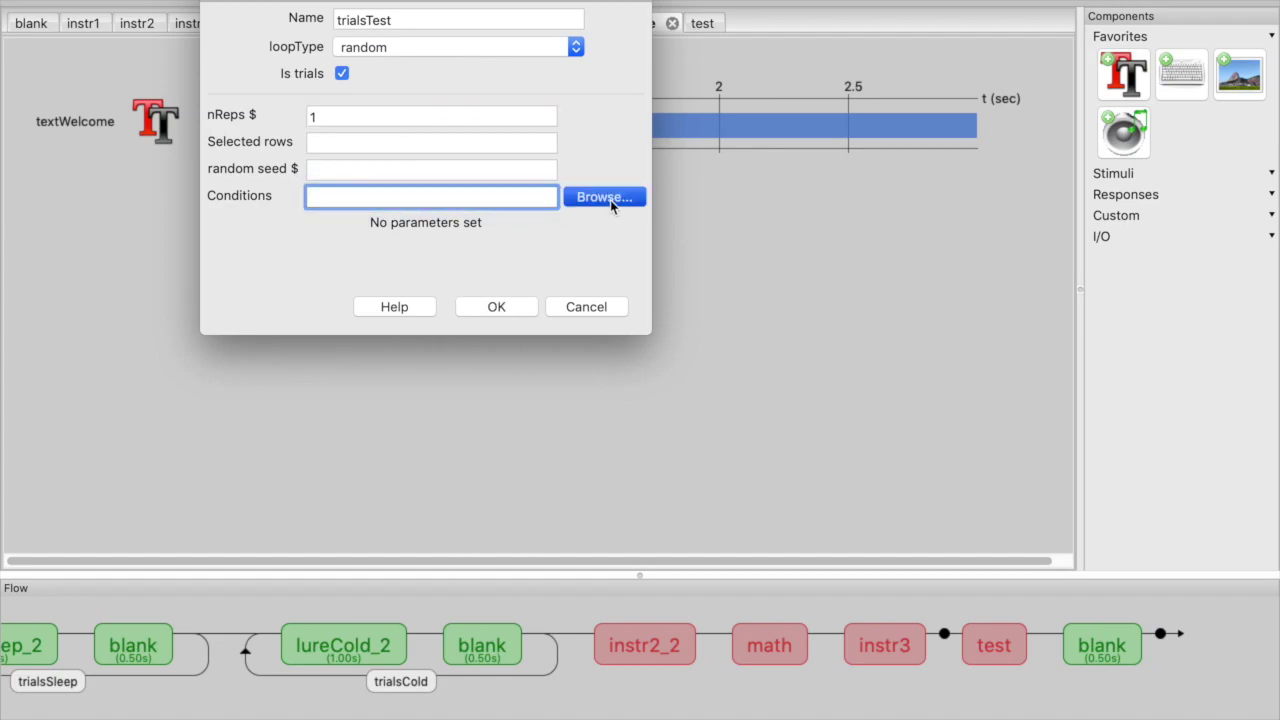
{"action": "double_click", "coordinate": [552, 330]}
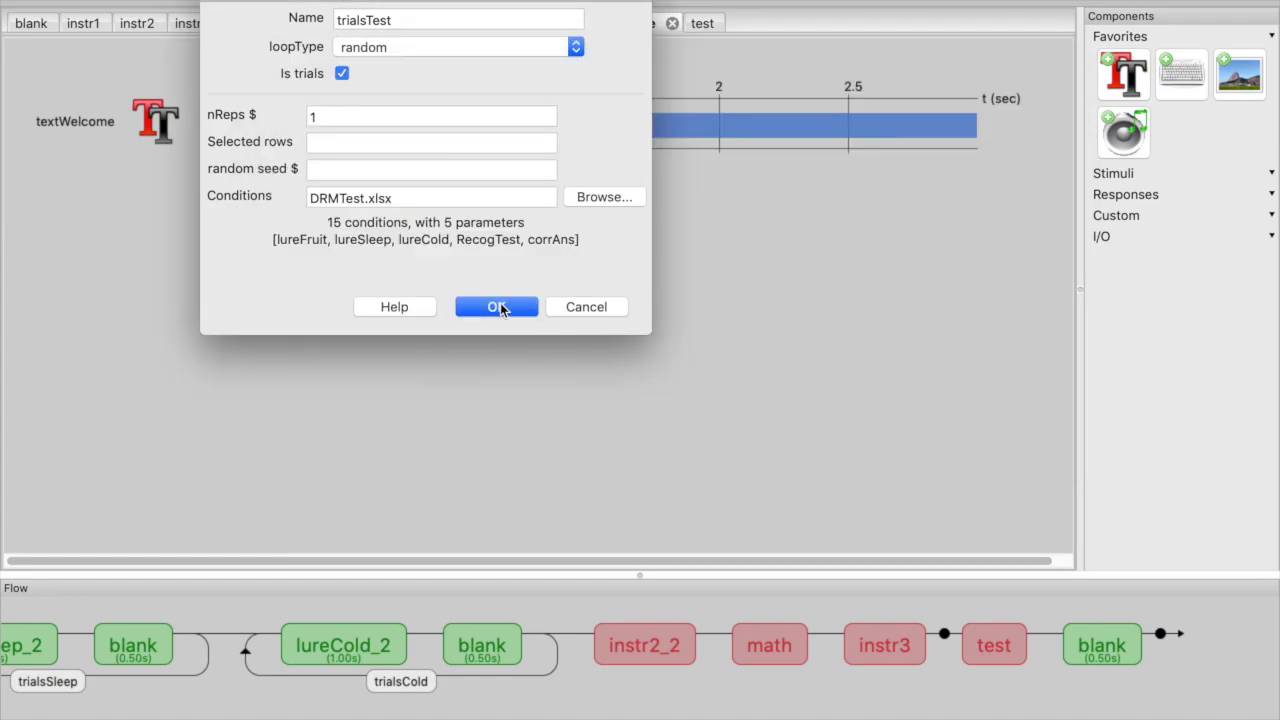
{"action": "left_click", "coordinate": [497, 307]}
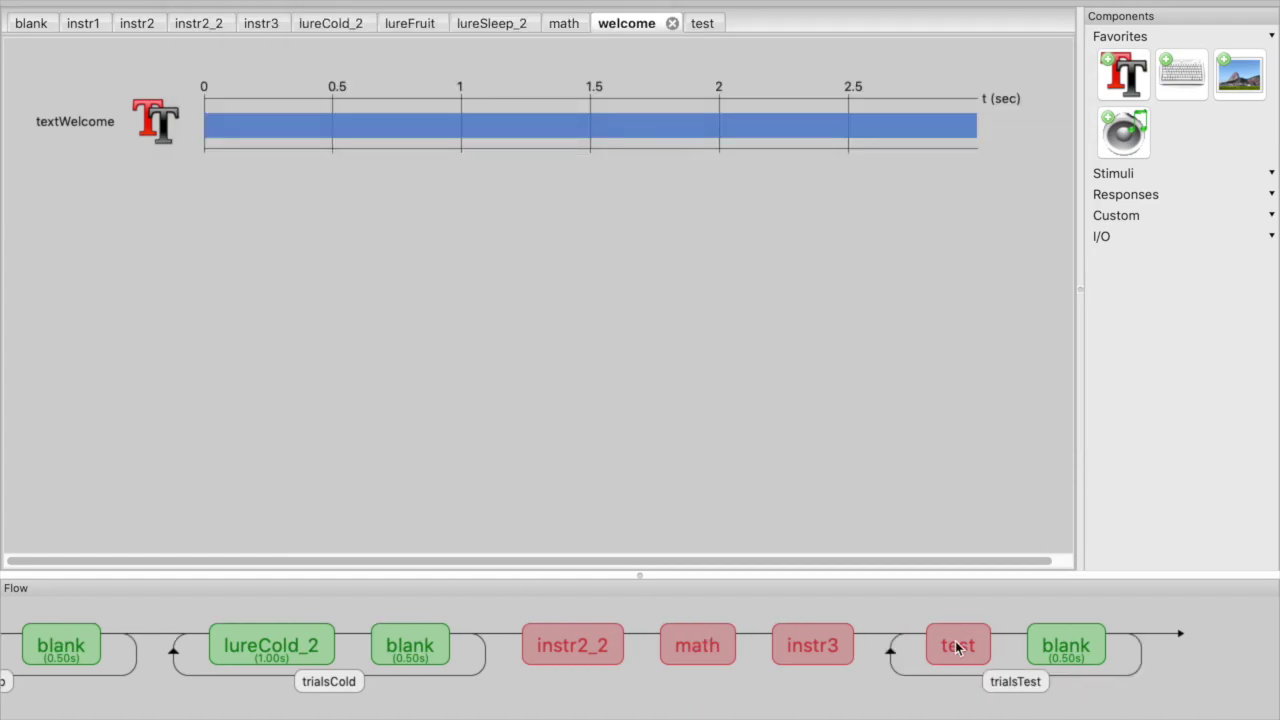
Step: Add a text component named textTest to the test routine and clear its stop duration
{"action": "left_click", "coordinate": [958, 650]}
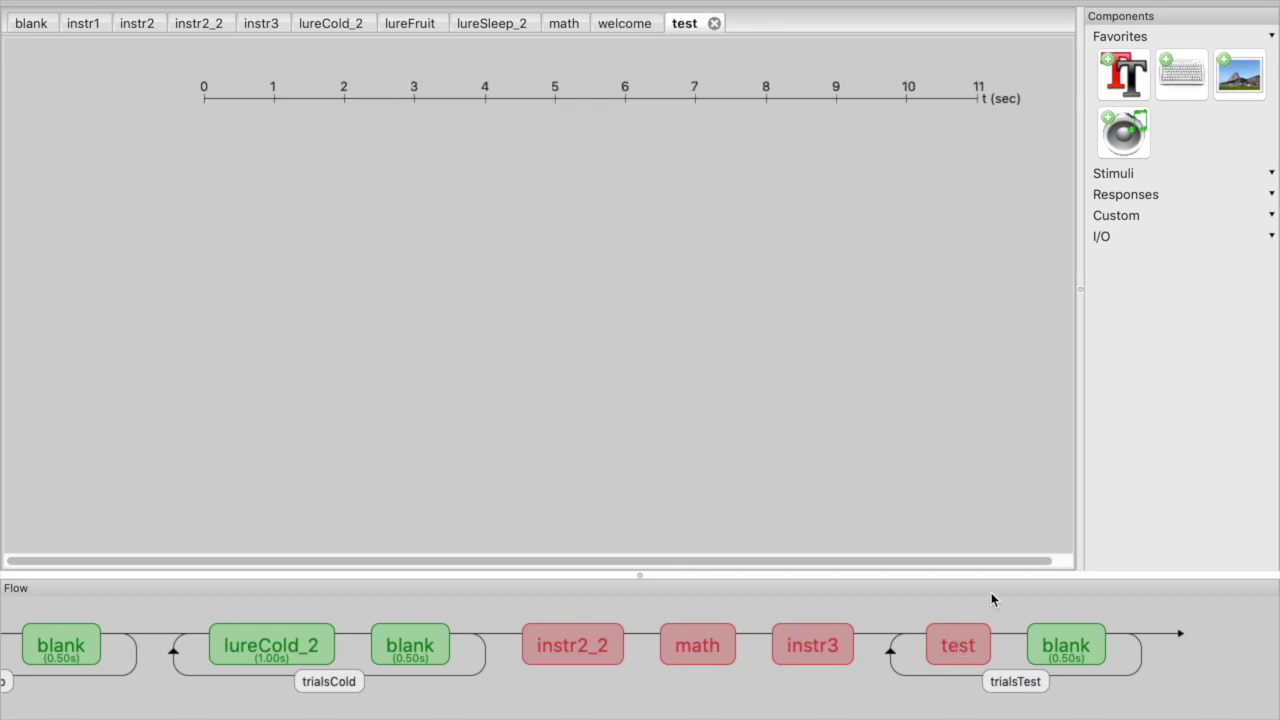
{"action": "left_click", "coordinate": [1118, 80]}
{"action": "double_click", "coordinate": [450, 80]}
{"action": "left_click", "coordinate": [450, 75]}
{"action": "type", "text": "Test"}
{"action": "double_click", "coordinate": [500, 167]}
{"action": "key", "text": "BackSpace"}
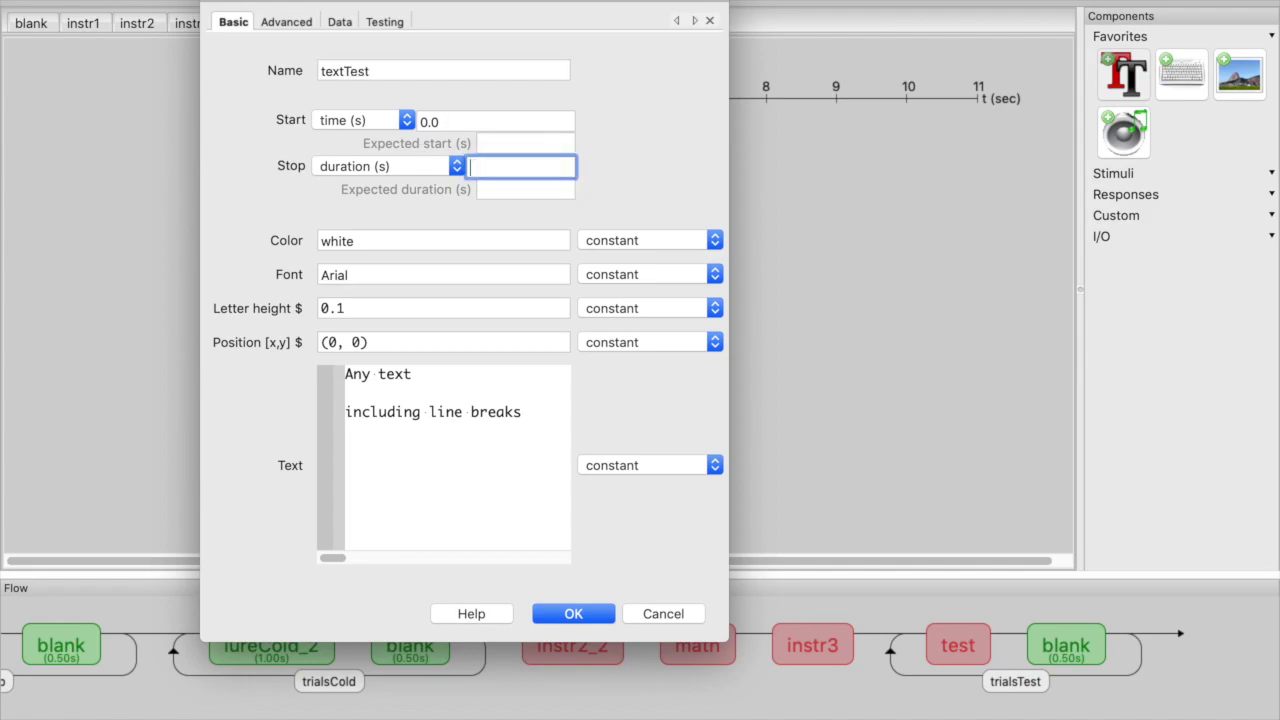
Step: Replace the placeholder text of textTest with $RecogTest, set it to update every repeat and confirm the component
{"action": "left_click_drag", "start_coordinate": [520, 413], "coordinate": [322, 342]}
{"action": "key", "text": "BackSpace"}
{"action": "type", "text": "$RecogTest"}
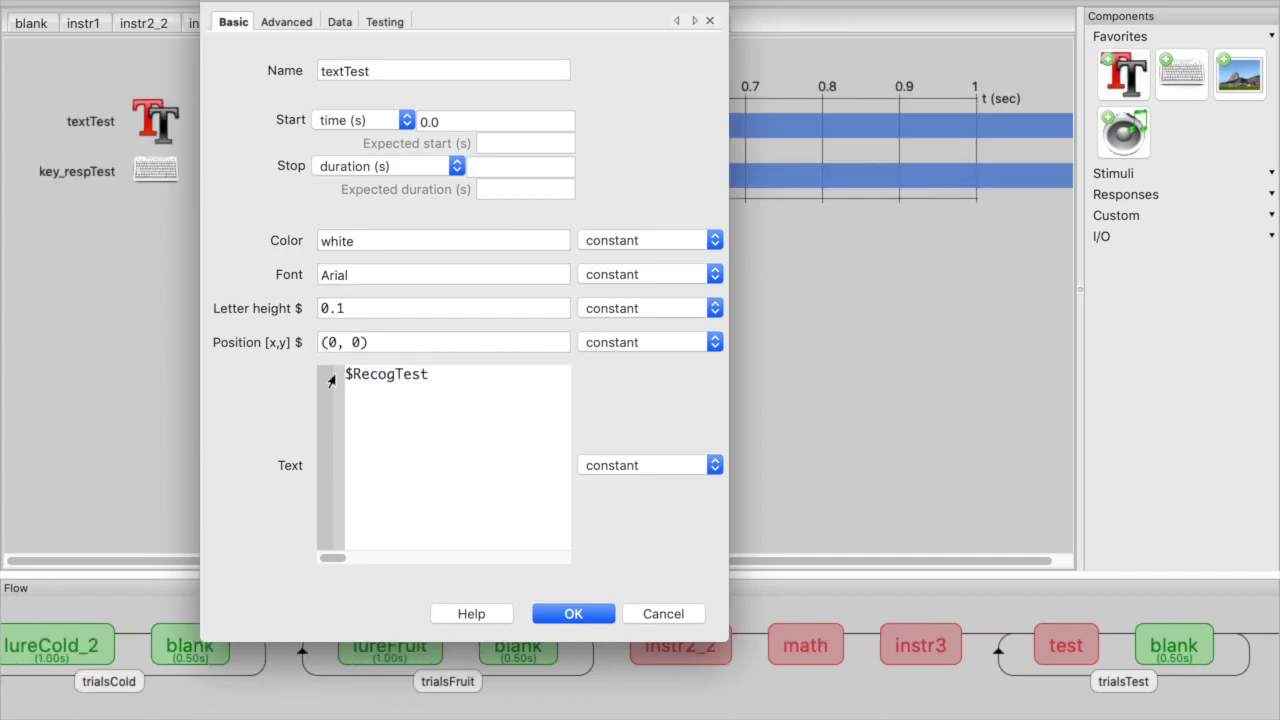
{"action": "left_click", "coordinate": [640, 465]}
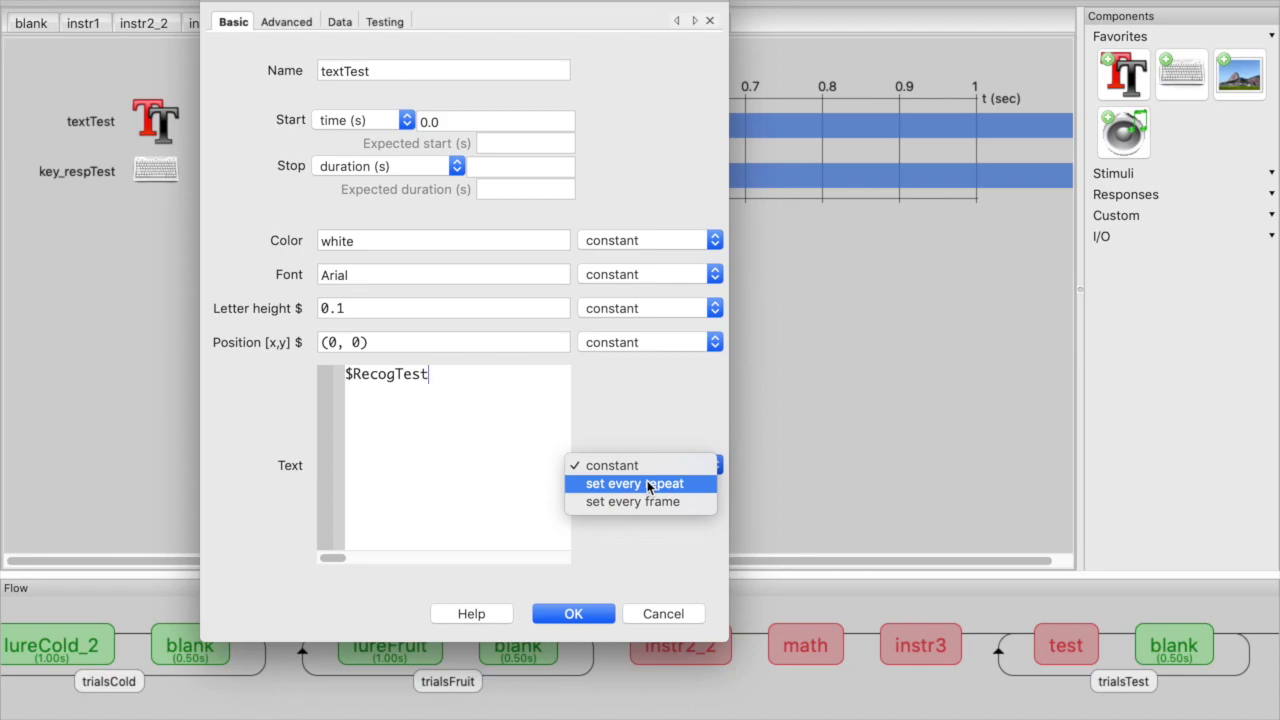
{"action": "left_click", "coordinate": [648, 481]}
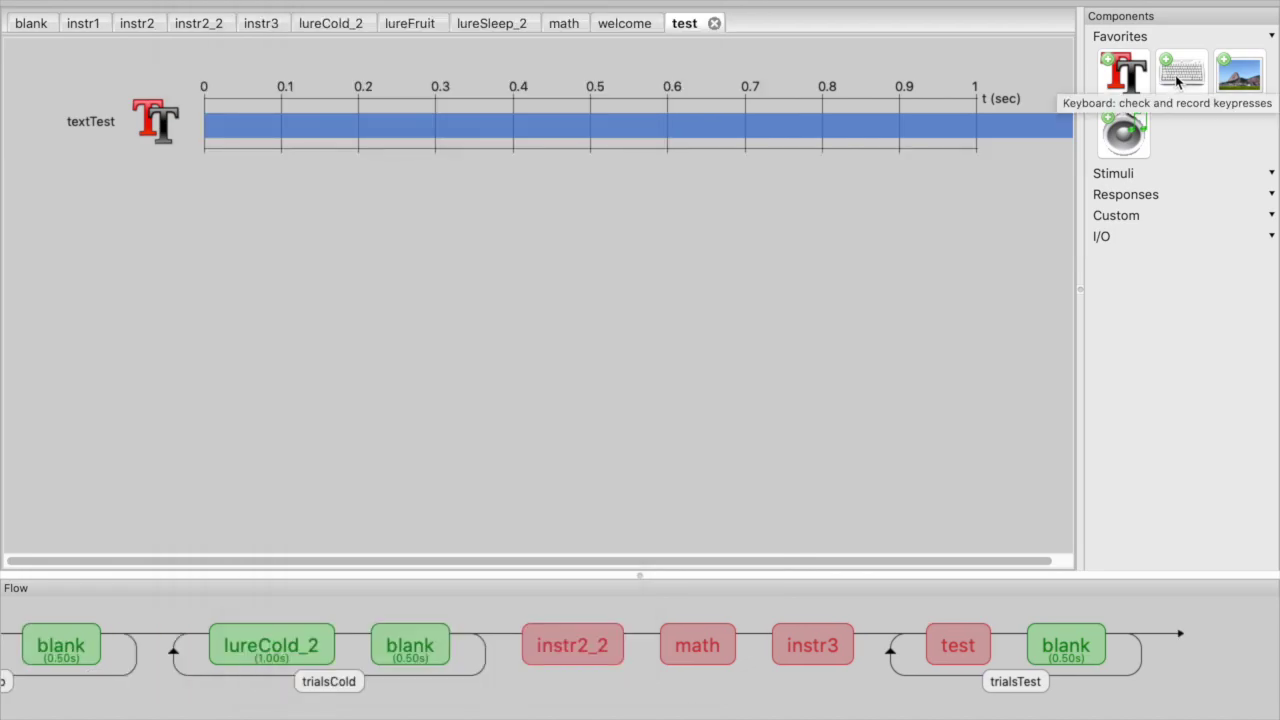
Step: Add a keyboard component named key_respTest to the test routine and limit its allowed keys to 'y','n'
{"action": "left_click", "coordinate": [1181, 75]}
{"action": "left_click", "coordinate": [472, 71]}
{"action": "type", "text": "Test"}
{"action": "left_click_drag", "start_coordinate": [612, 270], "coordinate": [433, 270]}
{"action": "key", "text": "BackSpace"}
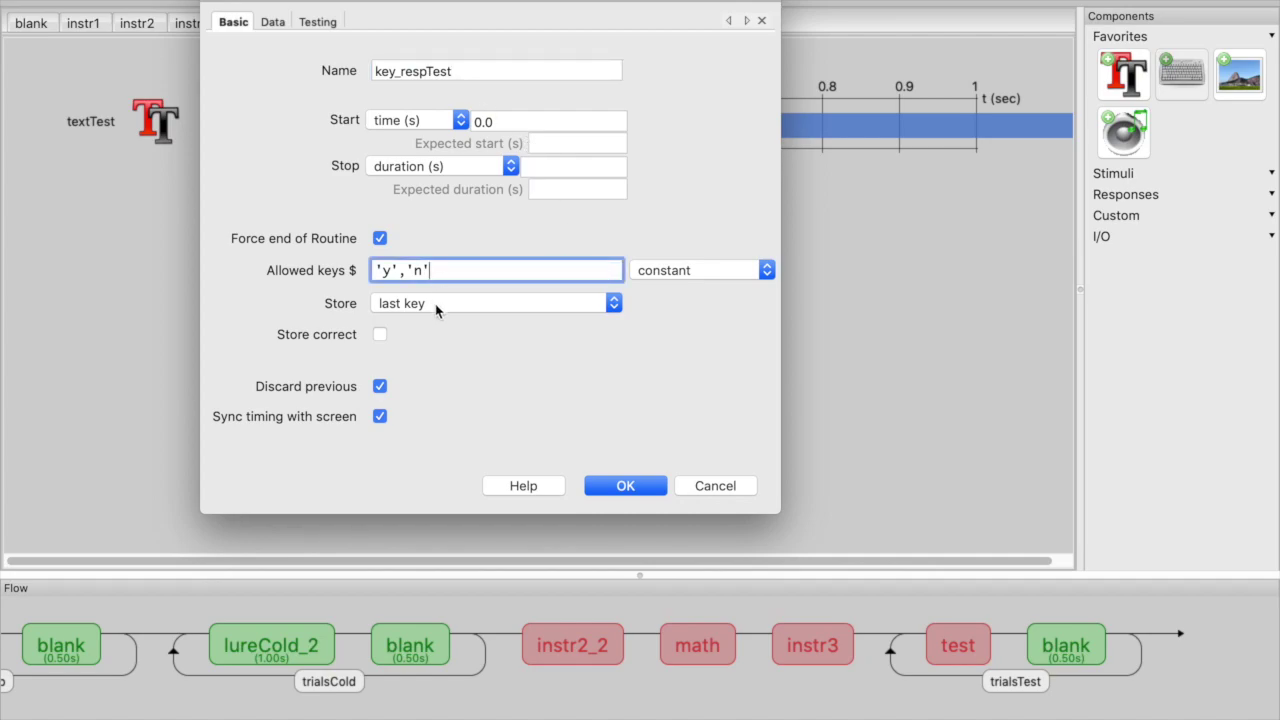
Step: Make key_respTest store correctness with $corrAns as the correct answer, and set its allowed keys to update every repeat
{"action": "left_click", "coordinate": [379, 334]}
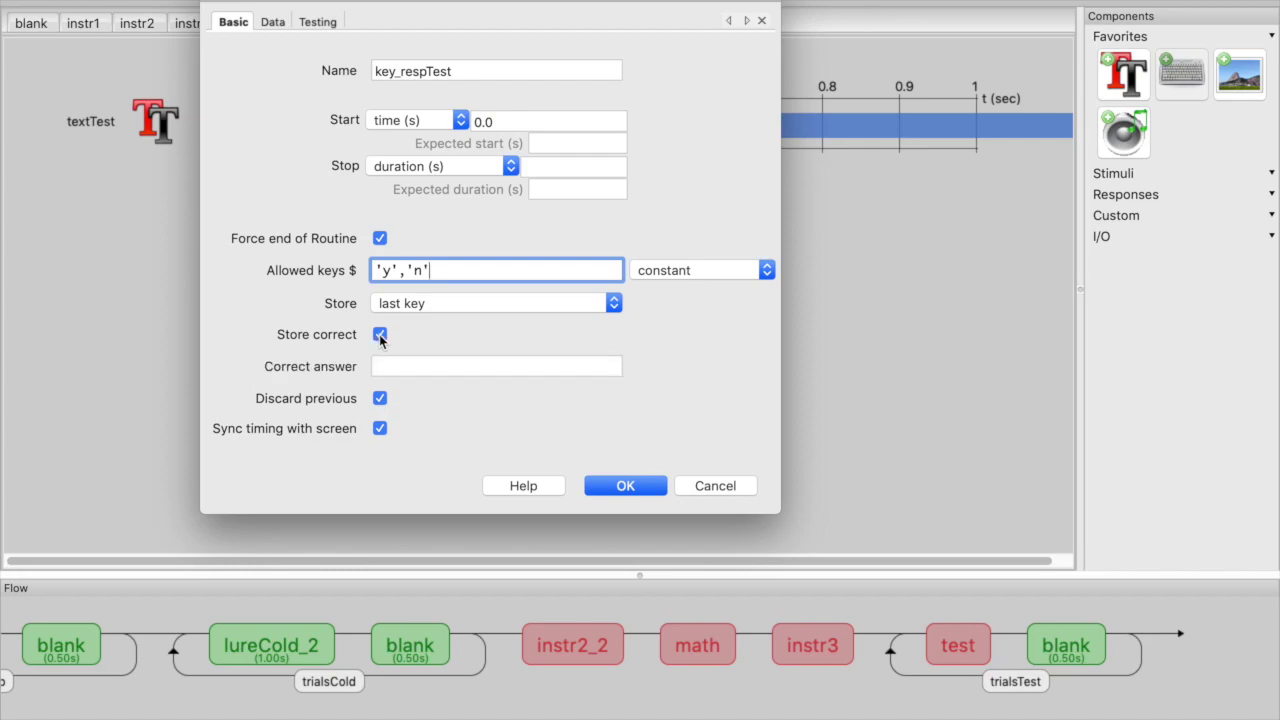
{"action": "left_click", "coordinate": [392, 367]}
{"action": "type", "text": "$"}
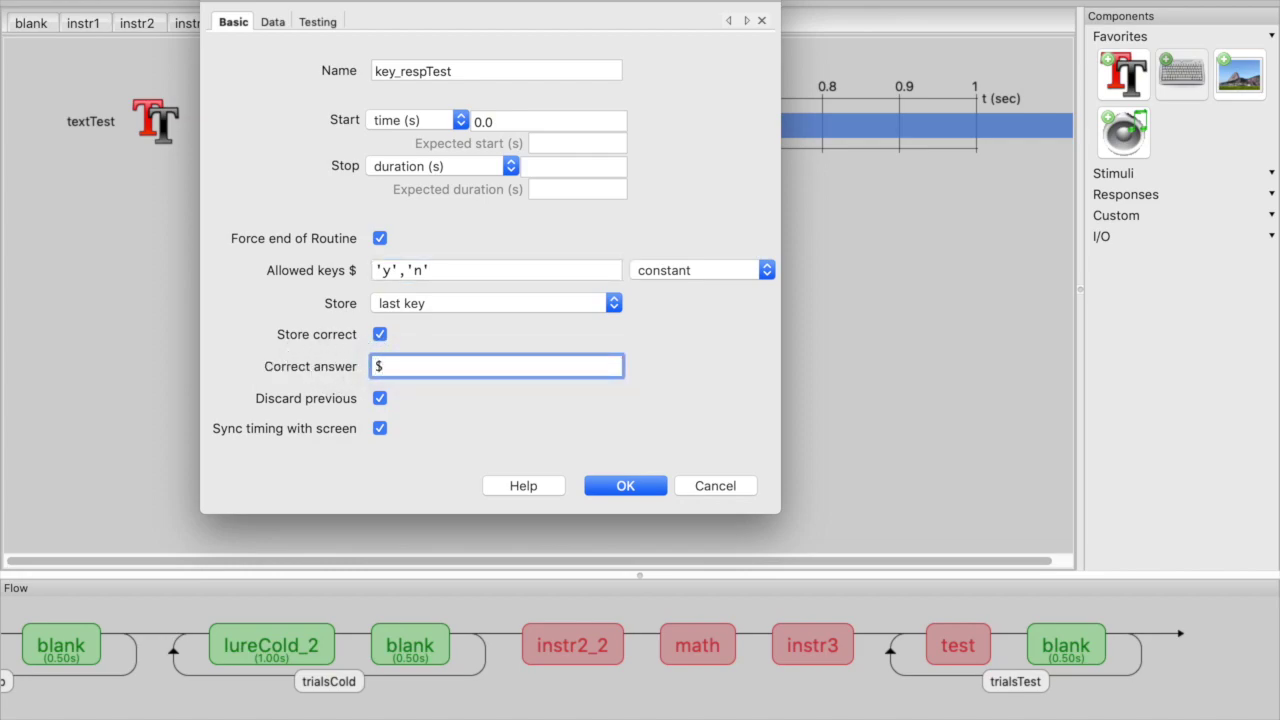
{"action": "type", "text": "corrAns"}
{"action": "left_click", "coordinate": [726, 267]}
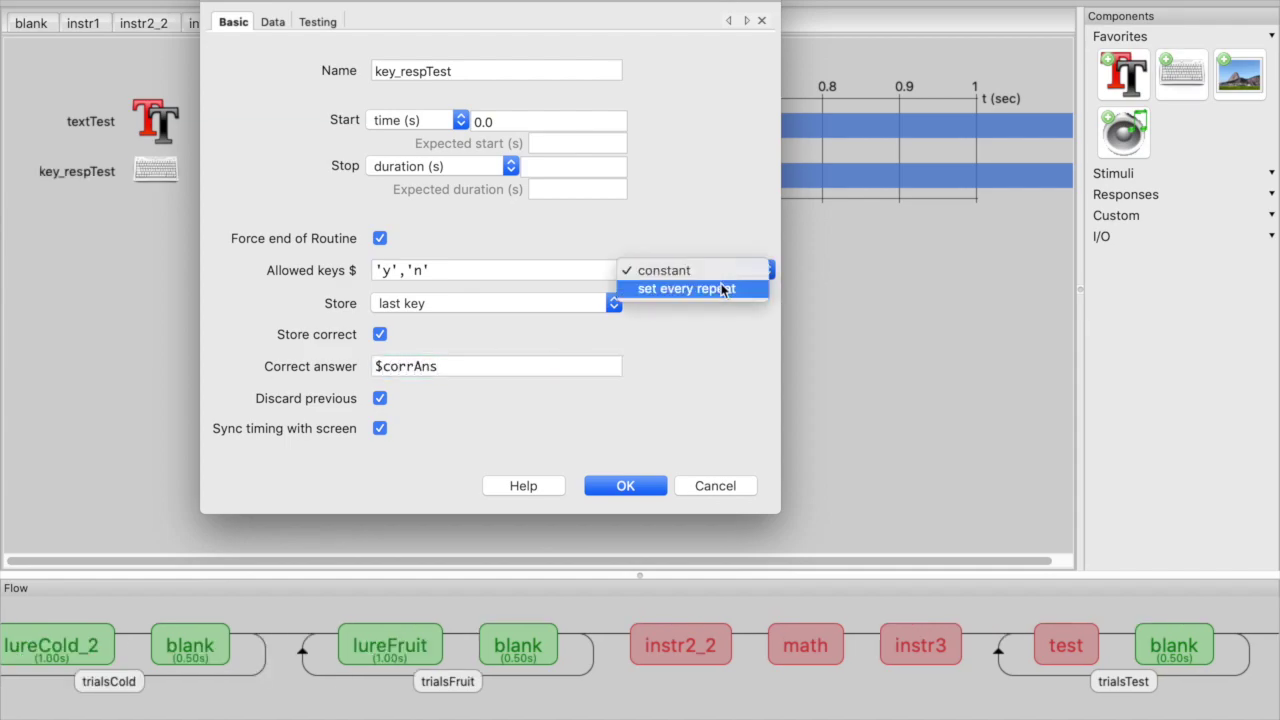
{"action": "left_click", "coordinate": [724, 289]}
{"action": "left_click", "coordinate": [625, 487]}
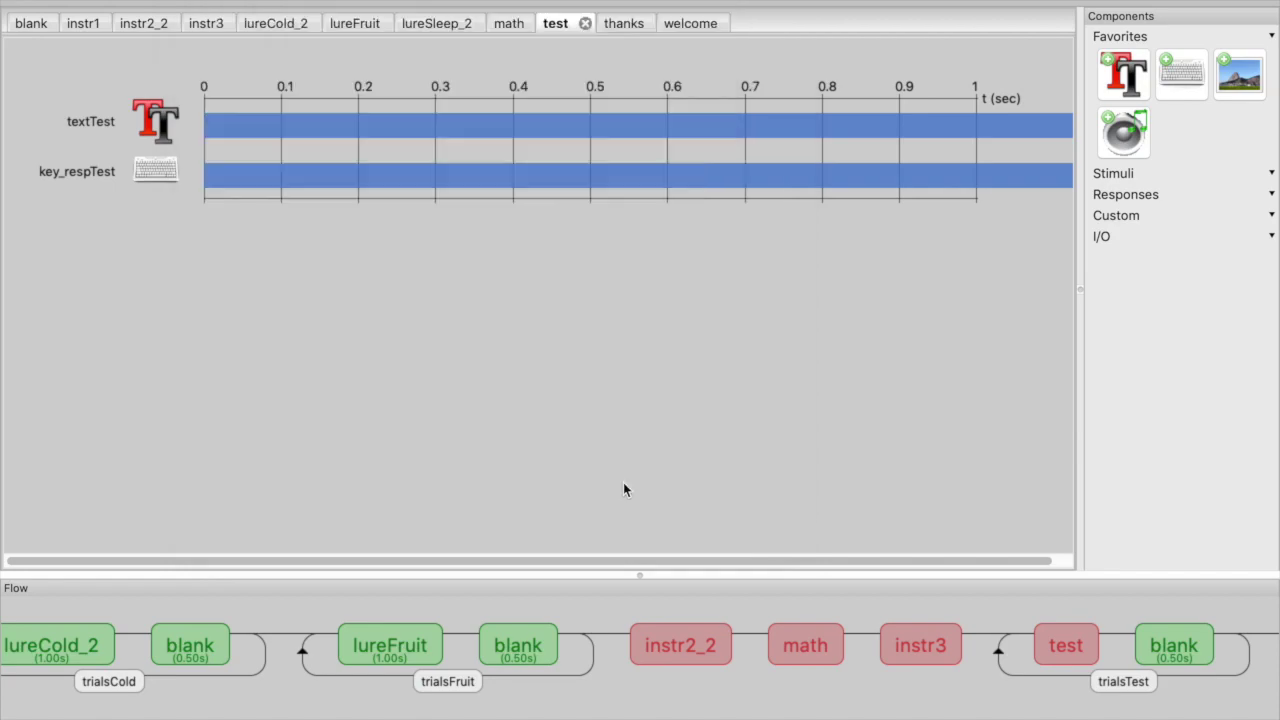
Step: Create a new routine named thanks and insert it at the end of the flow, after the trialsTest loop
{"action": "scroll", "coordinate": [640, 650], "scroll_direction": "left", "scroll_amount": 10}
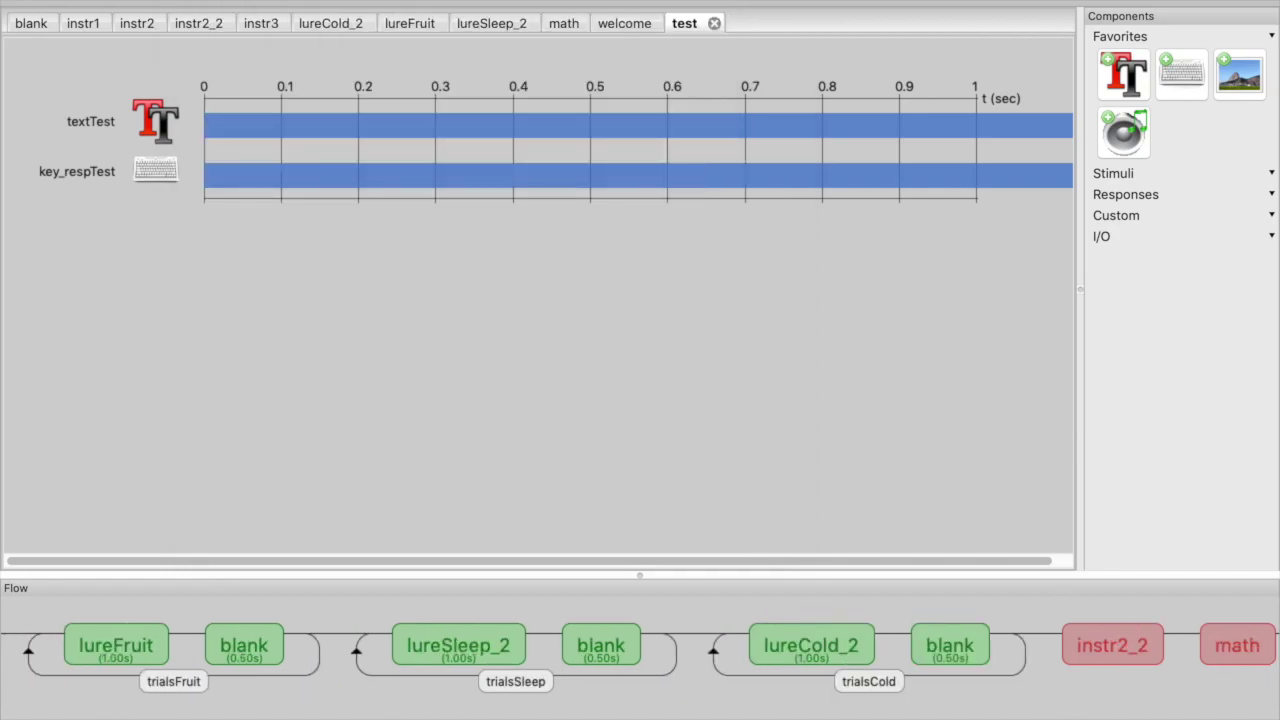
{"action": "left_click", "coordinate": [50, 618]}
{"action": "type", "text": "thanks"}
{"action": "left_click", "coordinate": [792, 428]}
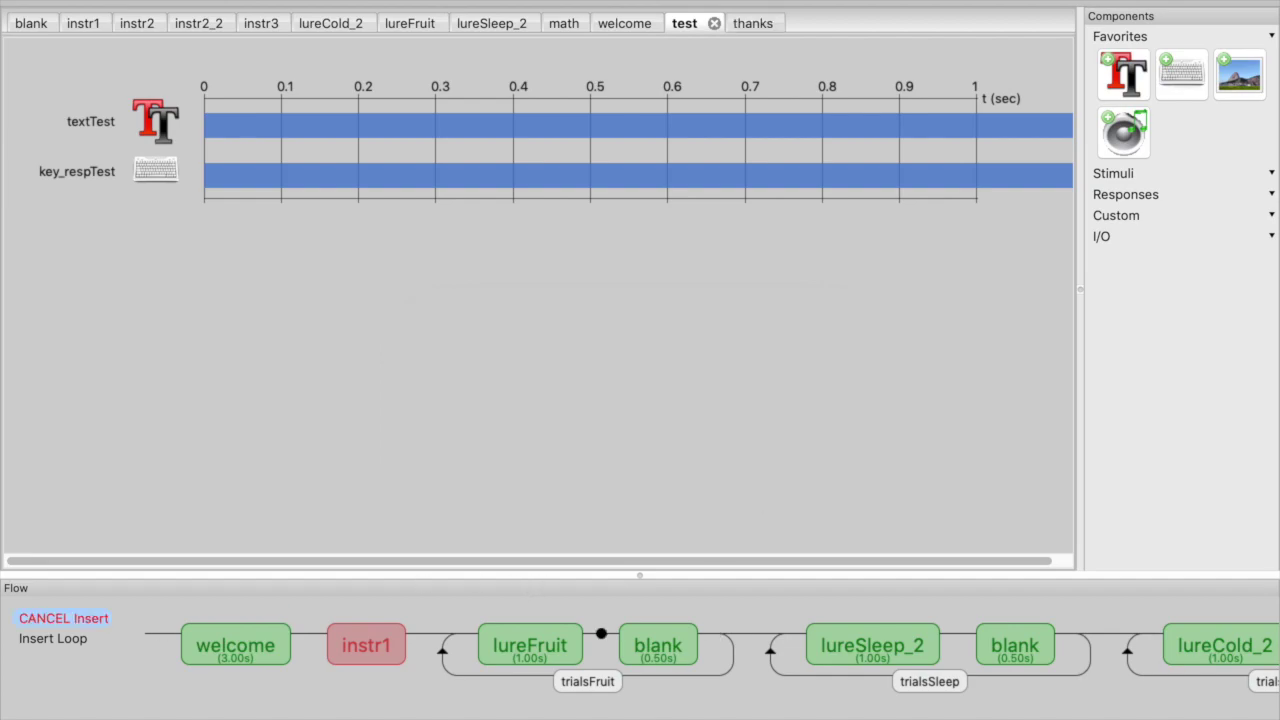
{"action": "scroll", "coordinate": [700, 645], "scroll_direction": "right", "scroll_amount": 10}
{"action": "left_click", "coordinate": [1161, 636]}
Step: Add a text component named textThanks to the thanks routine and clear its stop duration
{"action": "left_click", "coordinate": [1247, 647]}
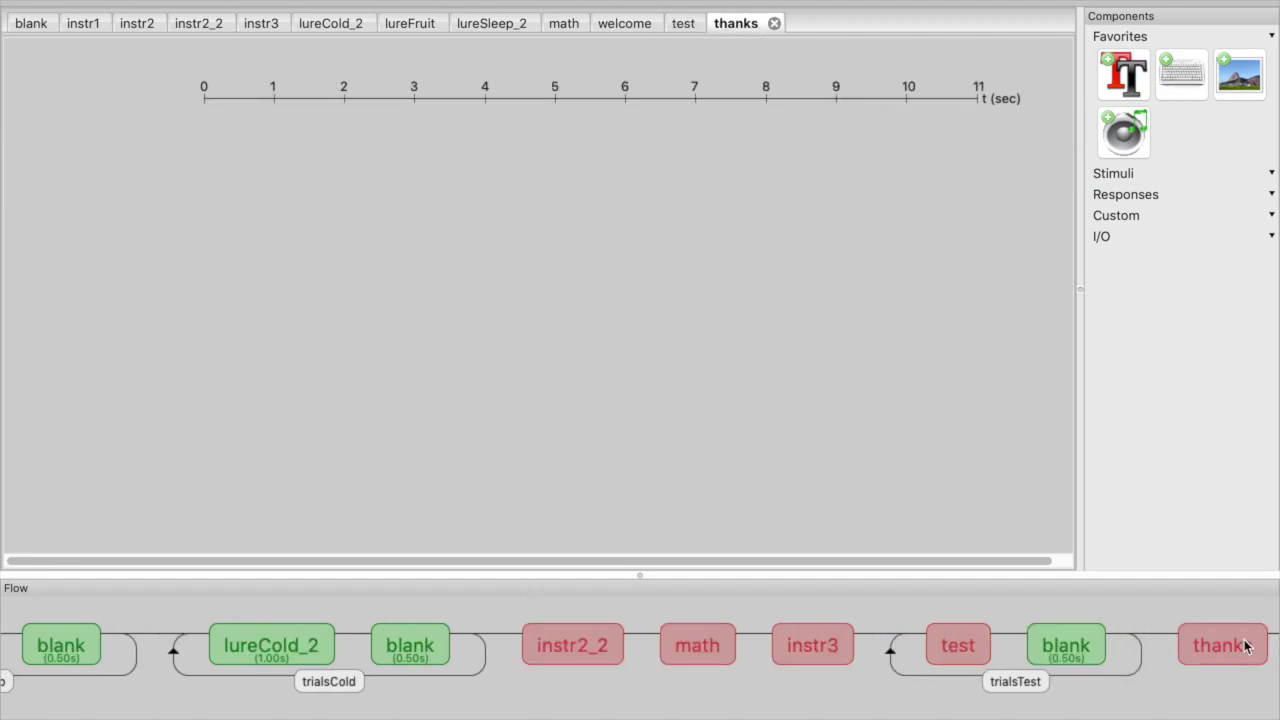
{"action": "left_click", "coordinate": [1122, 76]}
{"action": "left_click", "coordinate": [443, 70]}
{"action": "type", "text": "Thanks"}
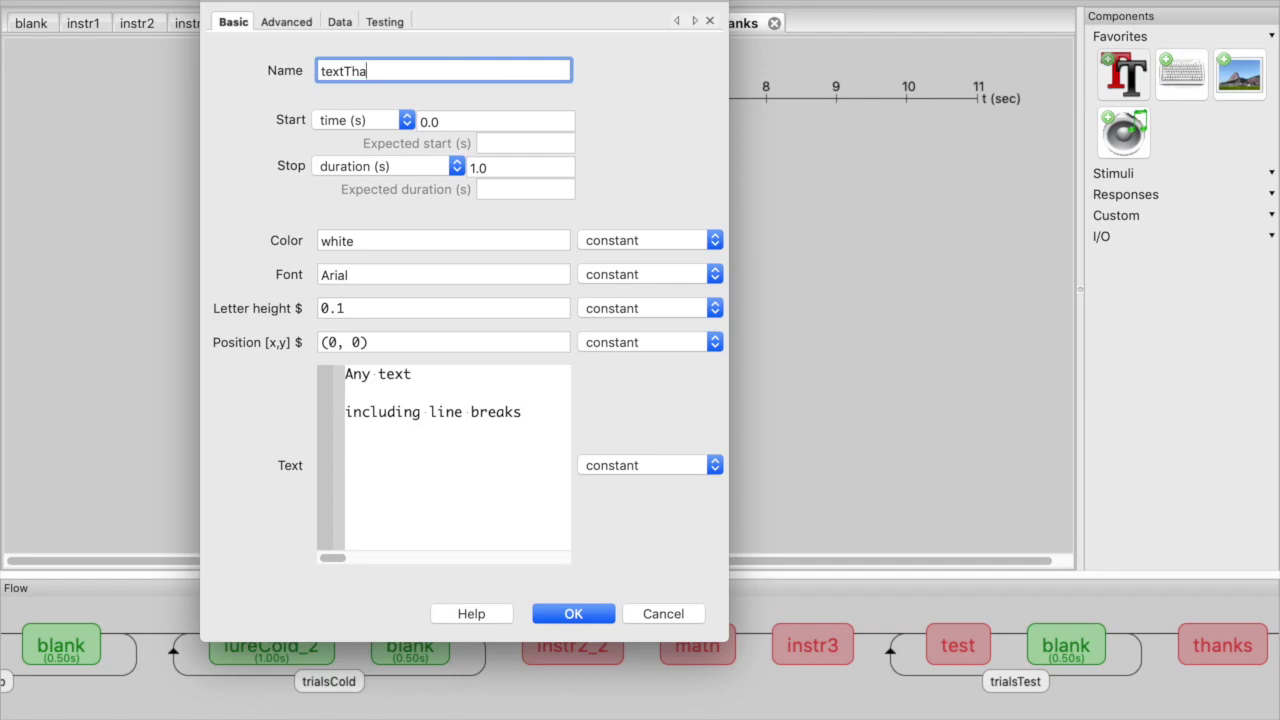
{"action": "key", "text": "Tab"}
{"action": "key", "text": "Tab"}
Step: Replace the placeholder text of textThanks with "Thank you for participating in this experiment." and, after a blank line, "Press spacebar to exit.", and confirm the component
{"action": "left_click_drag", "start_coordinate": [540, 417], "coordinate": [233, 366]}
{"action": "type", "text": "Thank you for partic"}
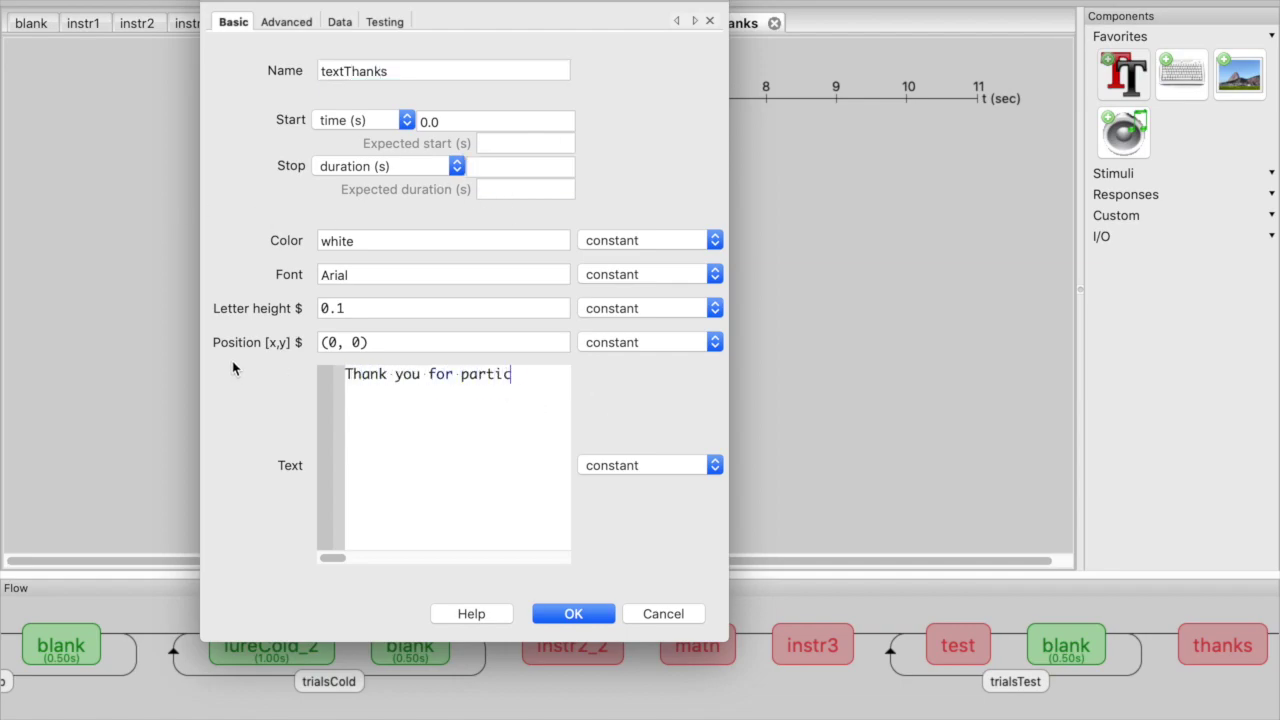
{"action": "type", "text": "ipating in this expe"}
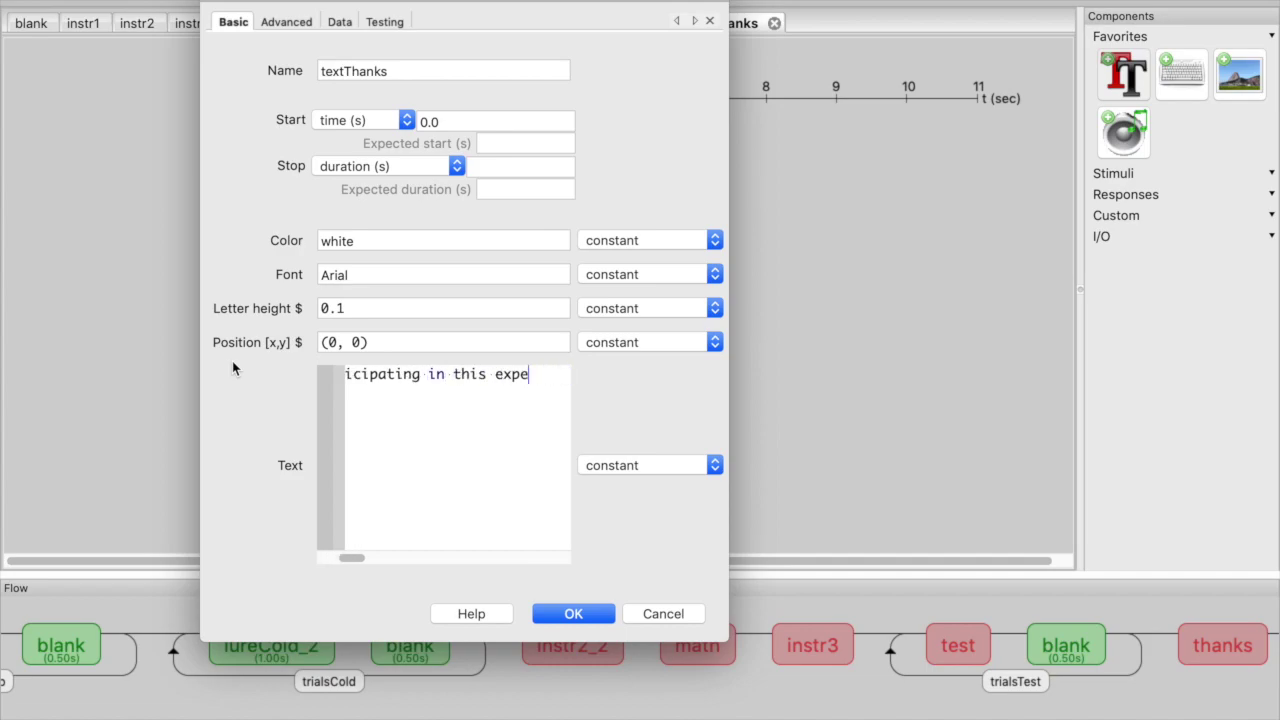
{"action": "type", "text": "riment."}
{"action": "key", "text": "Return"}
{"action": "key", "text": "Return"}
{"action": "type", "text": "Press spacebar to exit."}
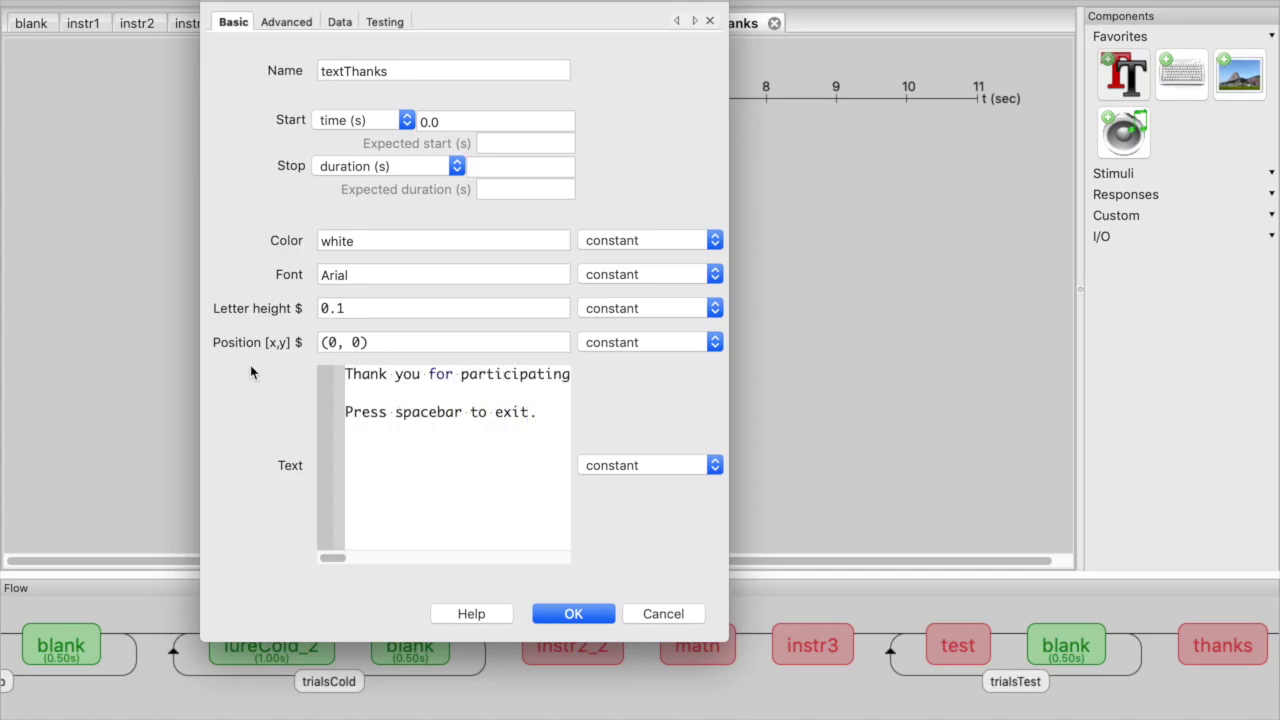
{"action": "left_click", "coordinate": [567, 616]}
Step: Add a keyboard component to the thanks routine and limit its allowed keys to 'space','esc'
{"action": "left_click", "coordinate": [1181, 75]}
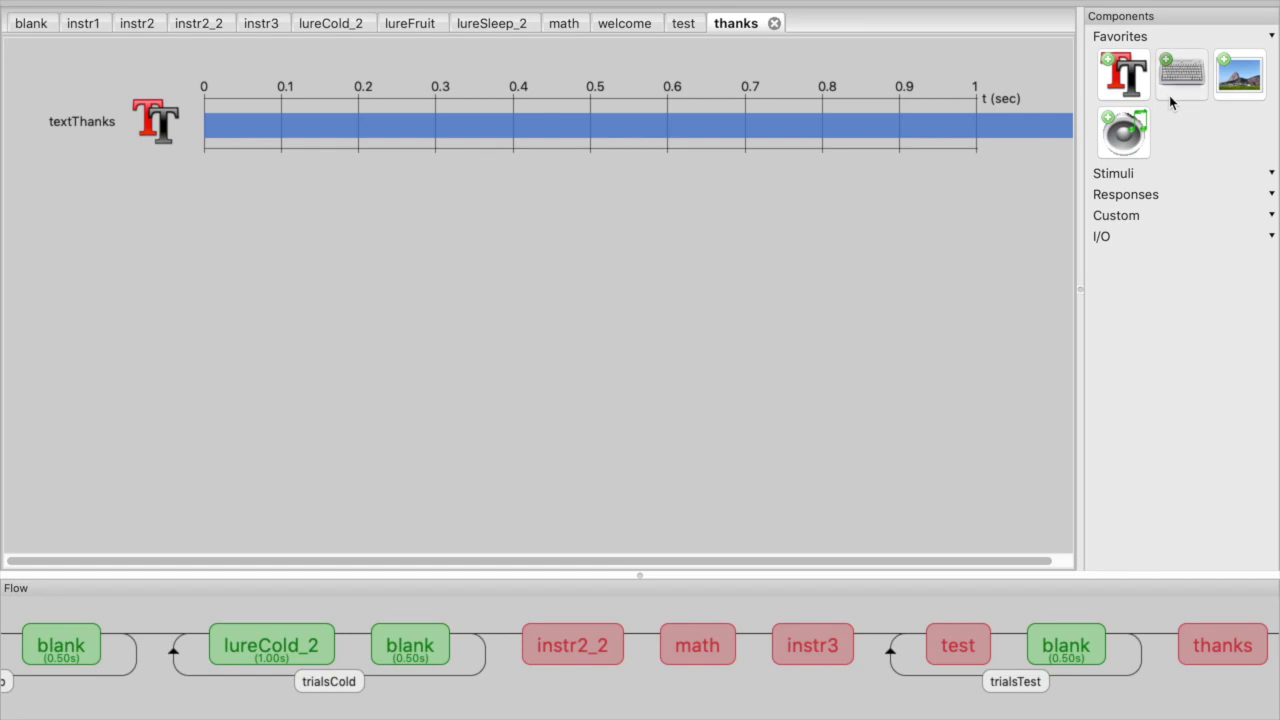
{"action": "triple_click", "coordinate": [562, 272]}
{"action": "type", "text": "'space'"}
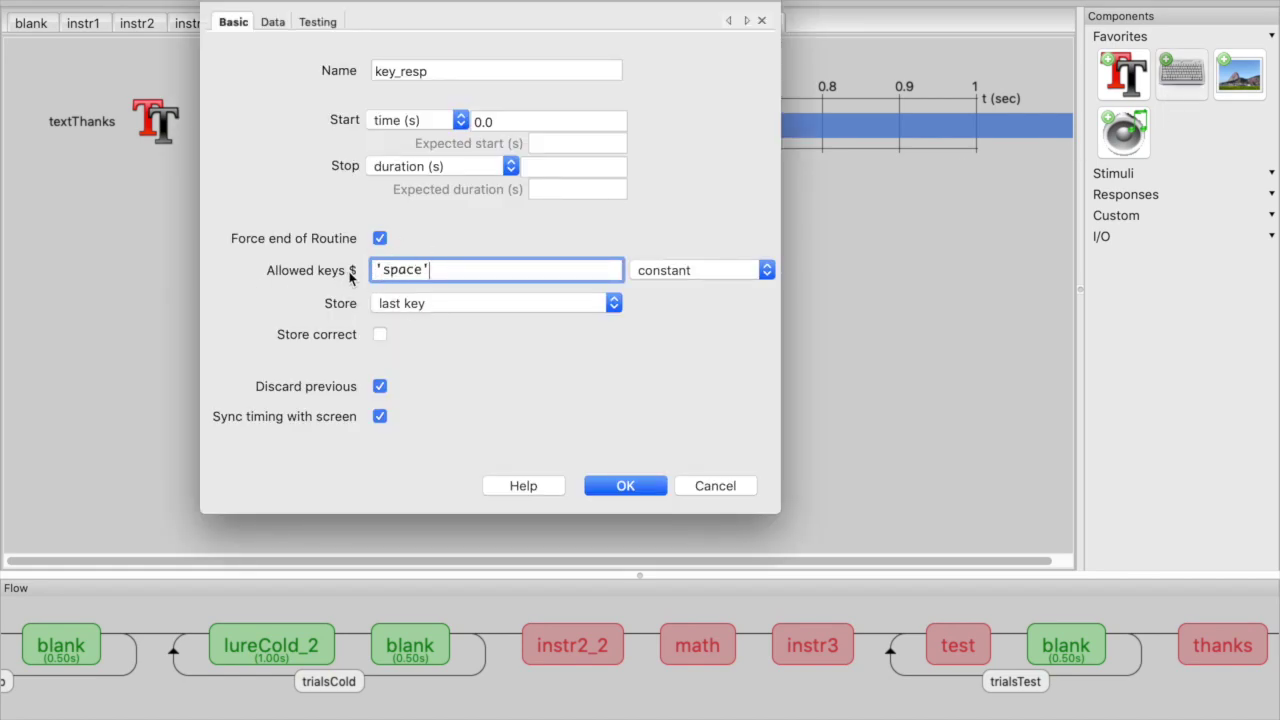
{"action": "type", "text": ", '"}
{"action": "key", "text": "BackSpace"}
{"action": "key", "text": "BackSpace"}
{"action": "key", "text": "BackSpace"}
{"action": "type", "text": "'"}
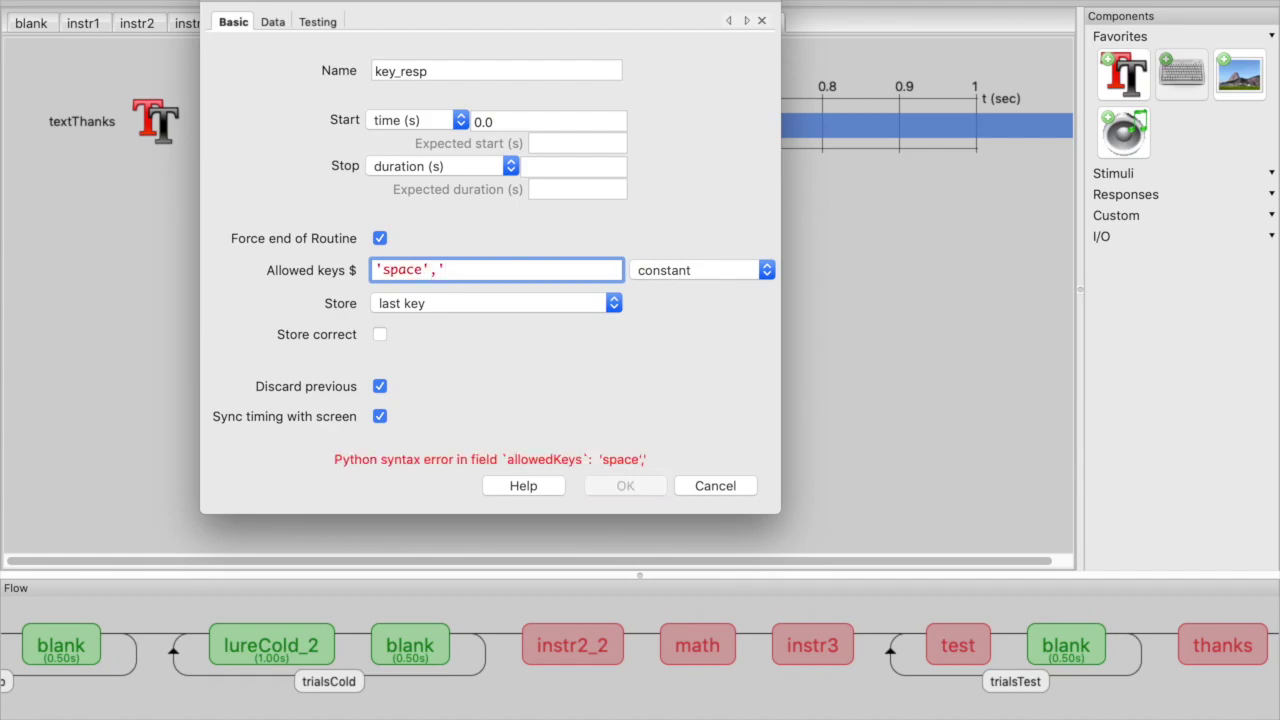
{"action": "type", "text": "esc'"}
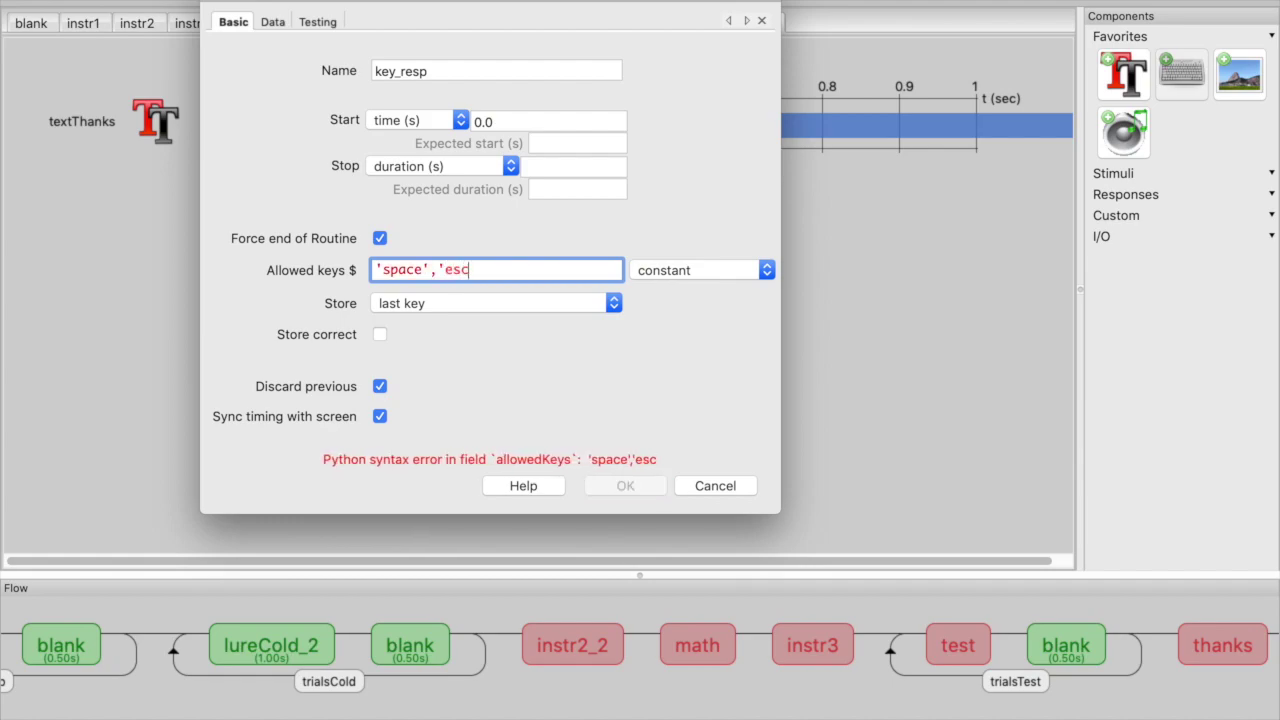
Step: Name the new keyboard component key_respThanks and confirm it
{"action": "left_click", "coordinate": [477, 69]}
{"action": "type", "text": "Thanks"}
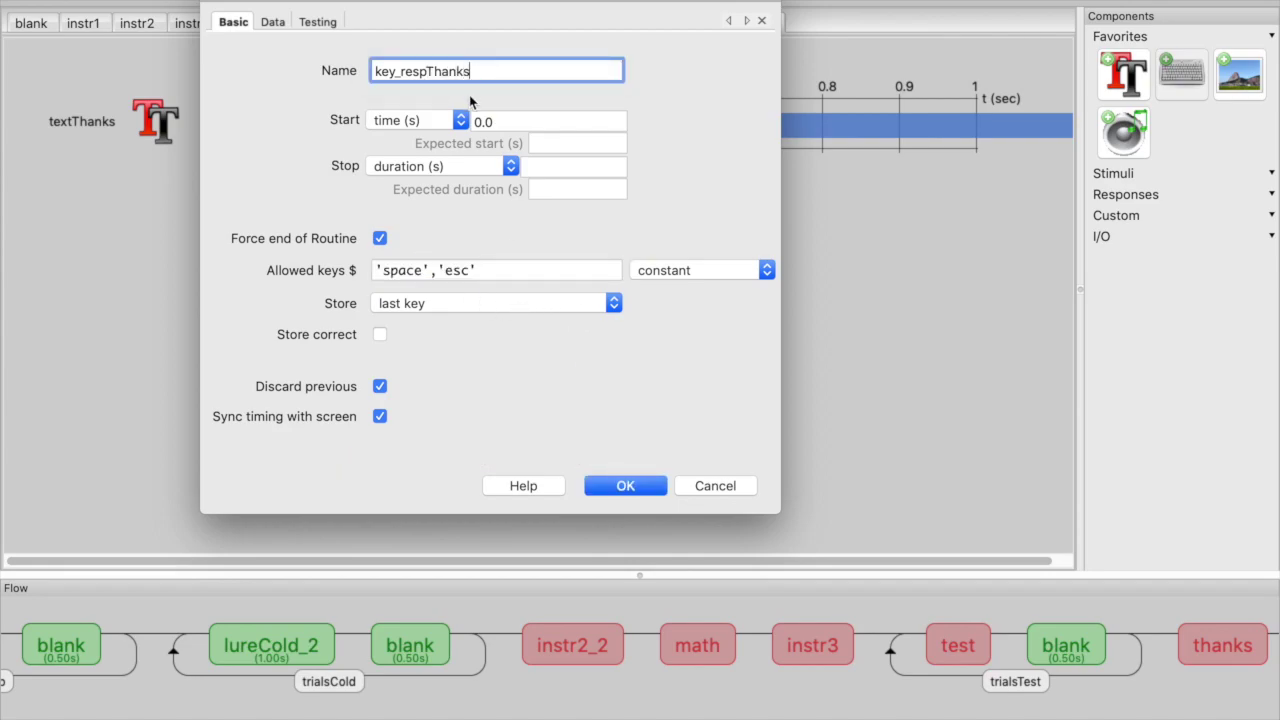
{"action": "left_click", "coordinate": [620, 486]}
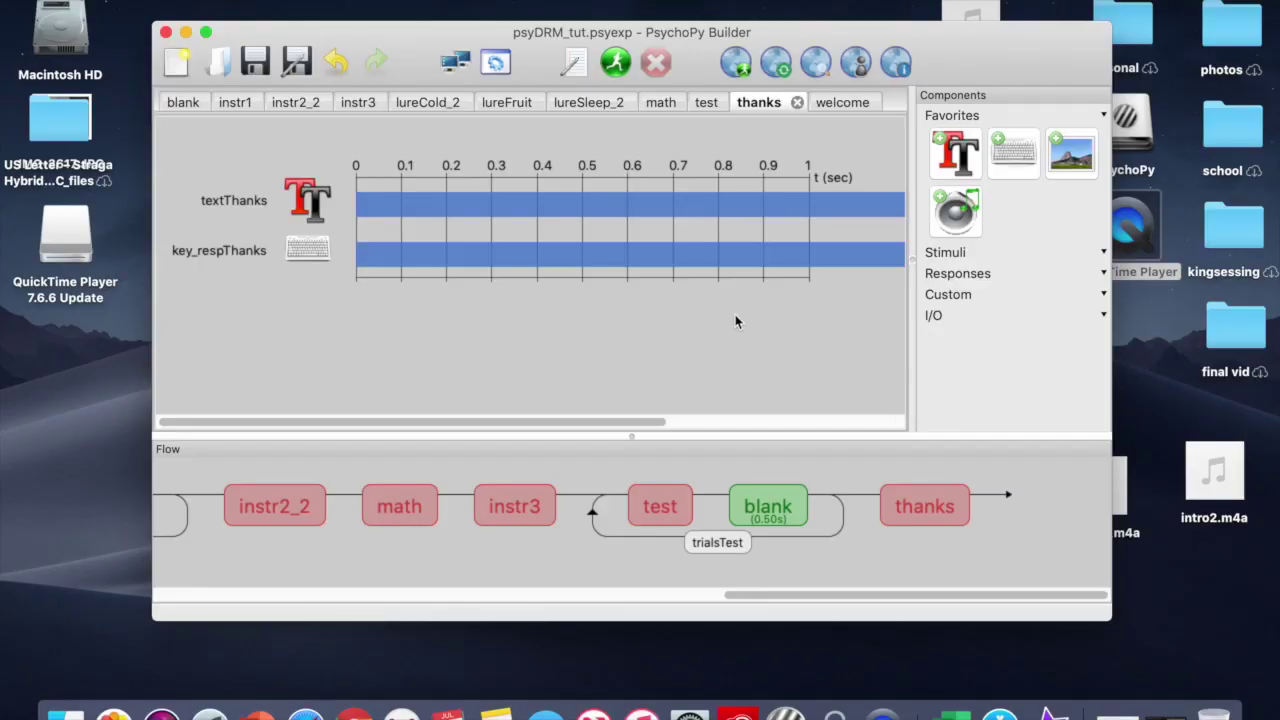
Step: Save the experiment, run it with the participant field left empty, and continue past the memorization instructions to the first word list
{"action": "left_click", "coordinate": [254, 64]}
{"action": "left_click", "coordinate": [617, 65]}
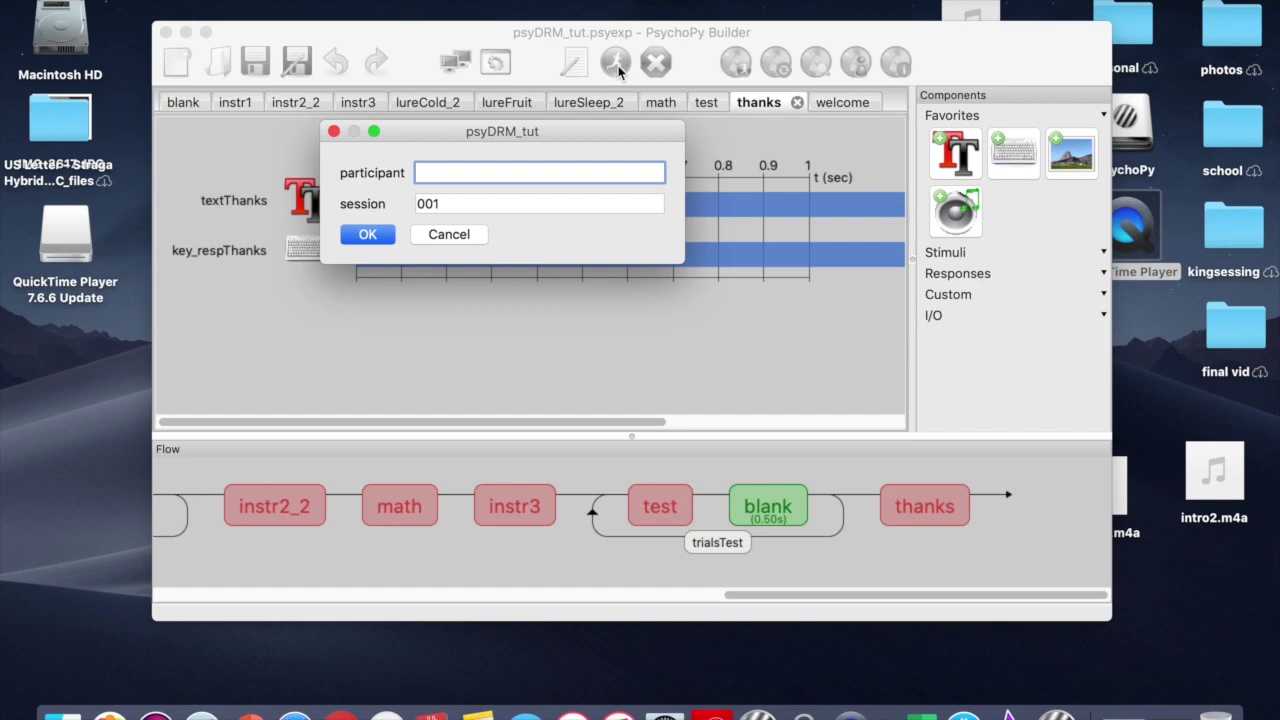
{"action": "left_click", "coordinate": [368, 236]}
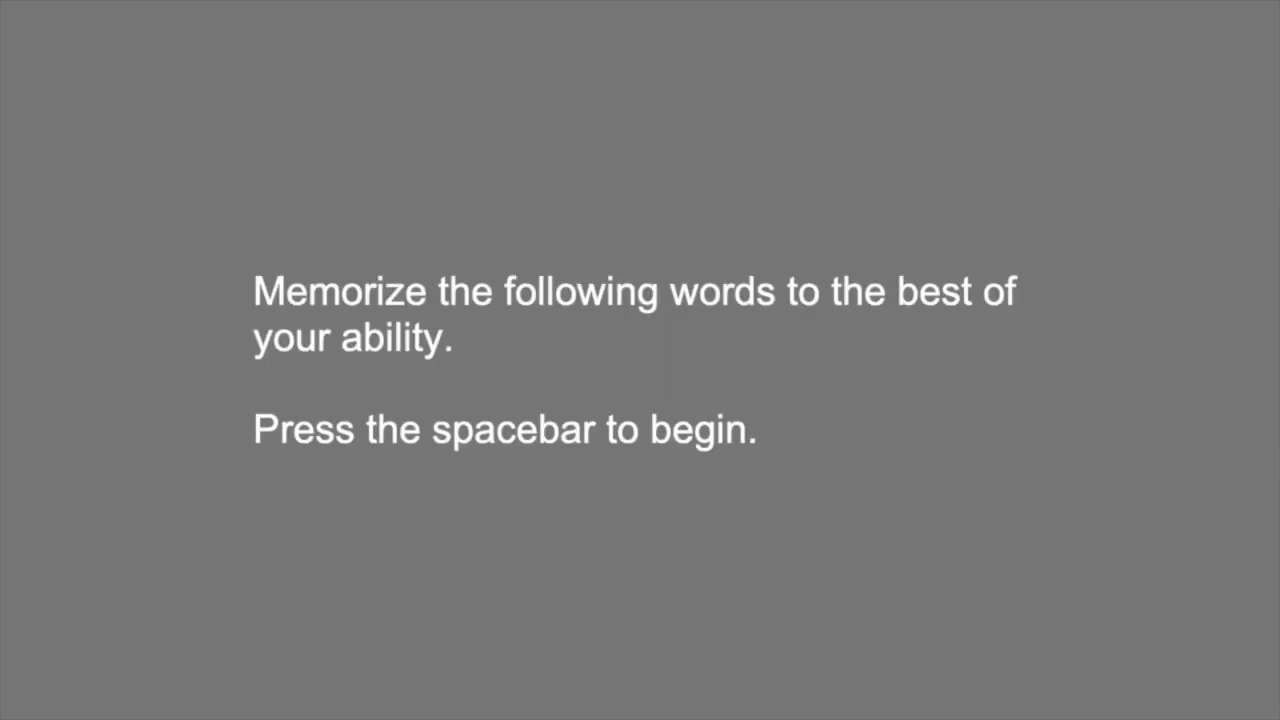
{"action": "key", "text": "space"}
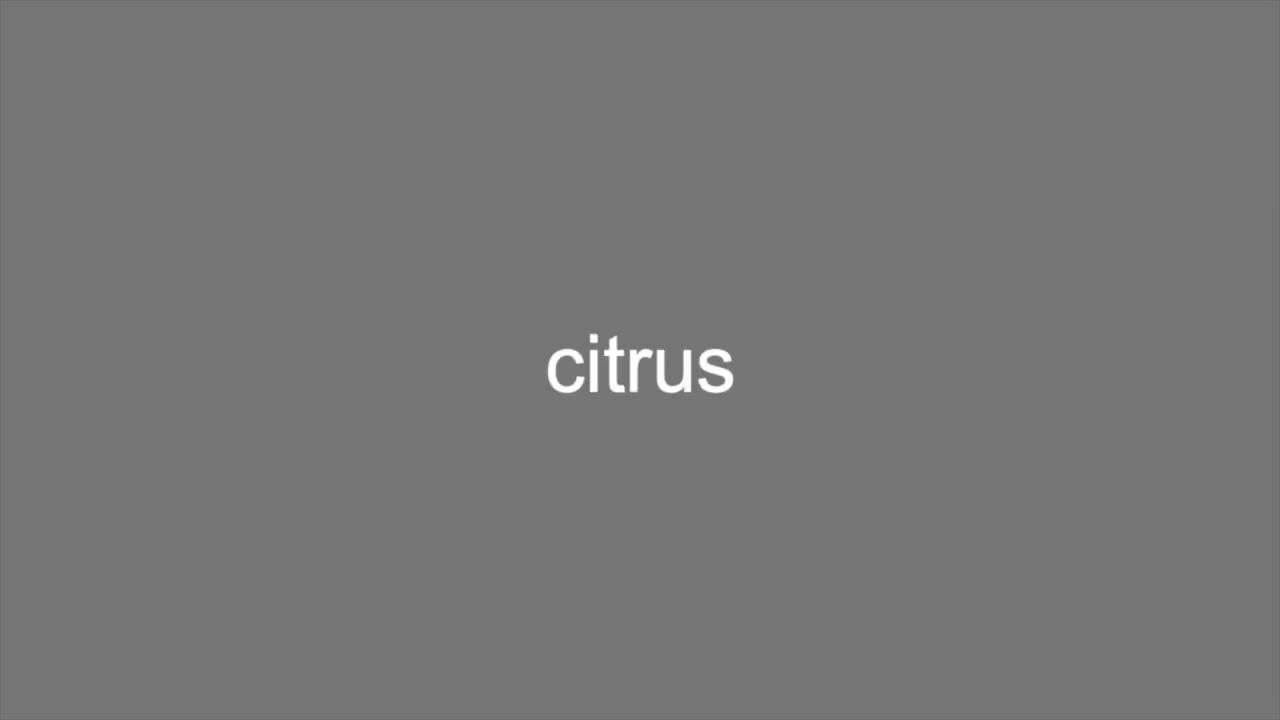